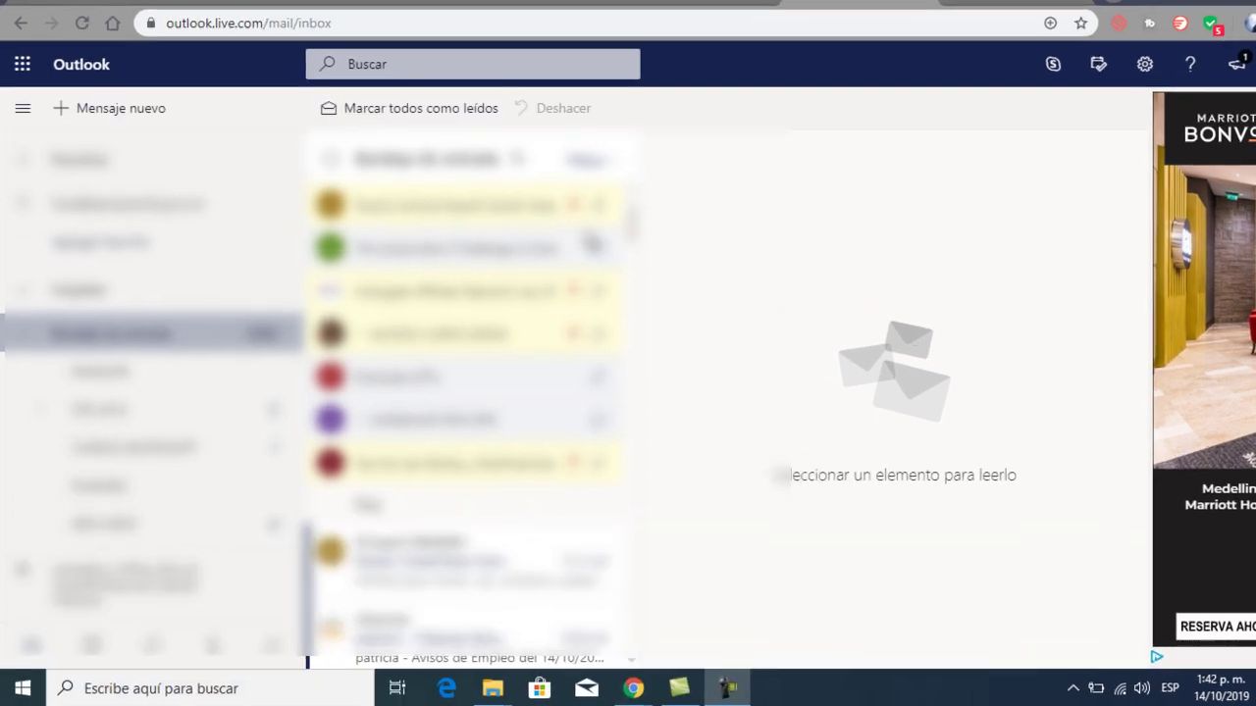
Switch to Forms from Outlook's full list of applications and create a new blank form
left_click(24, 70)
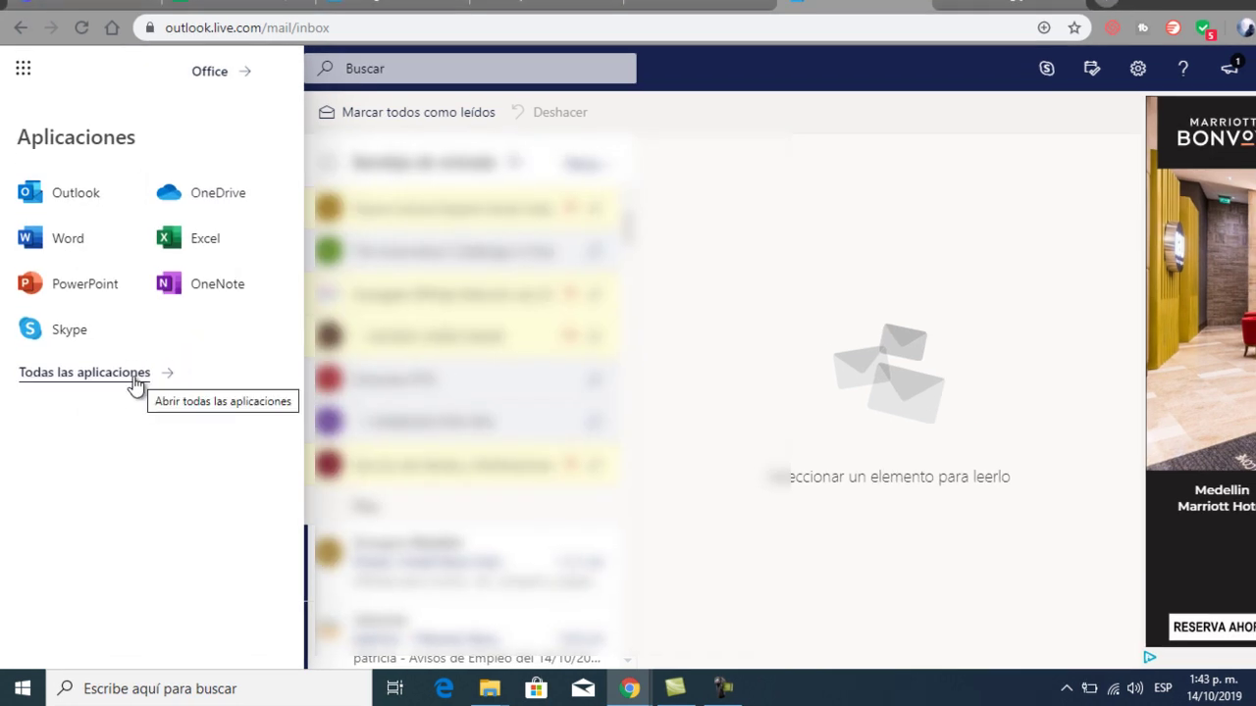
left_click(135, 384)
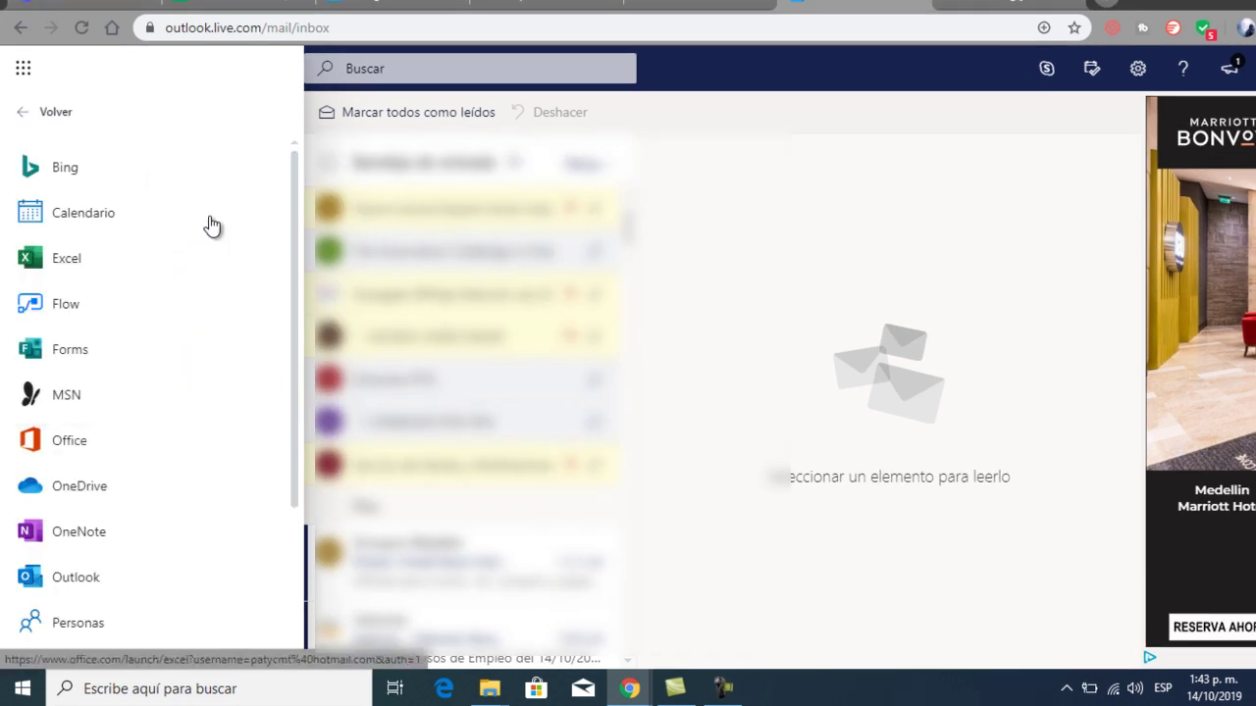
scroll(300, 266, "down", 2)
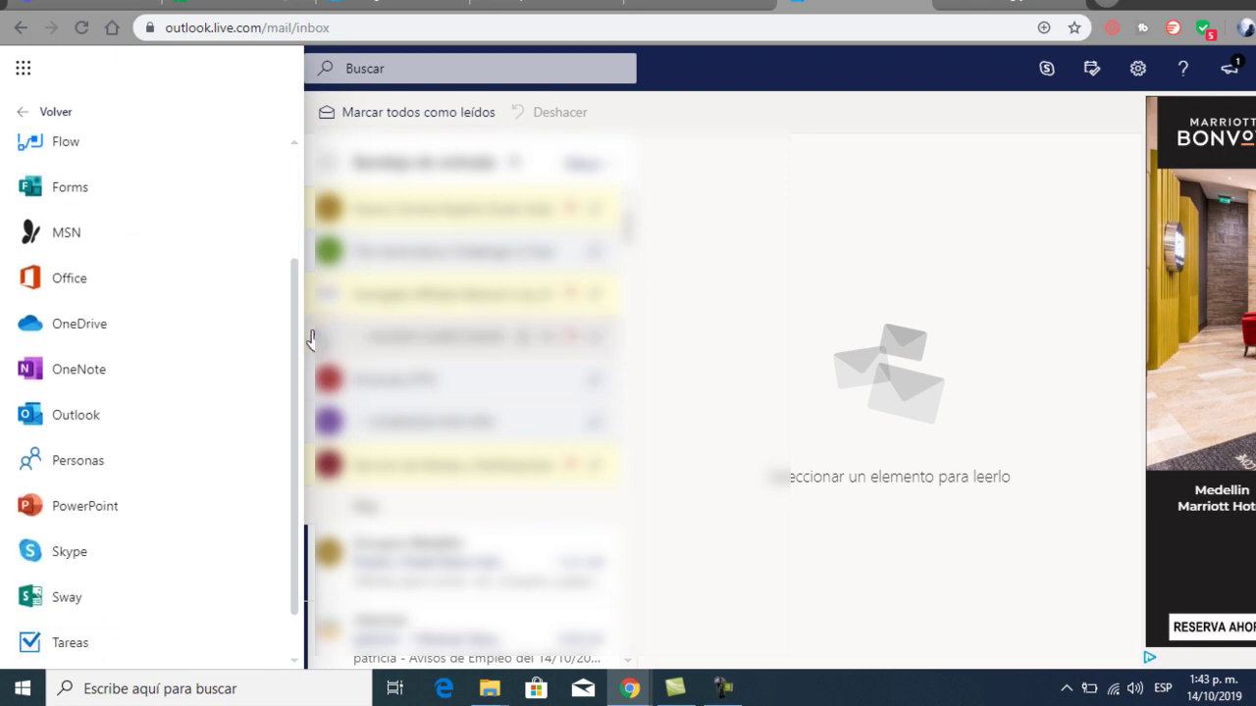
left_click(71, 194)
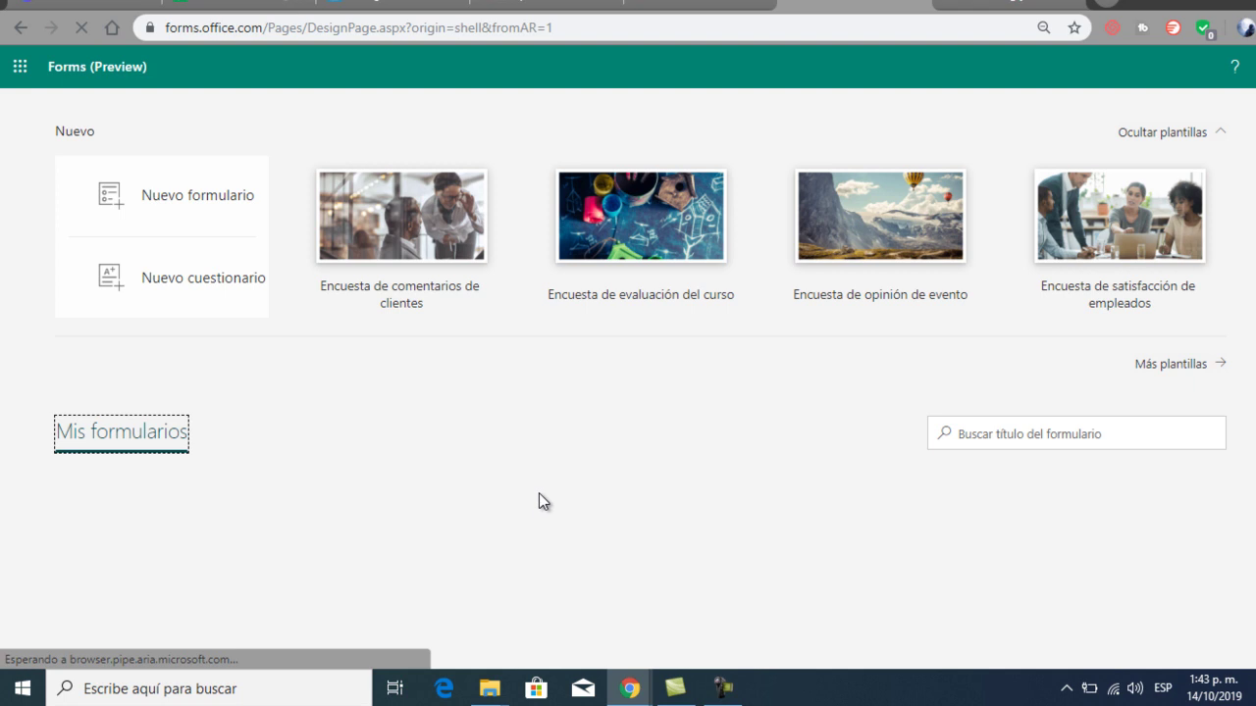
left_click(233, 212)
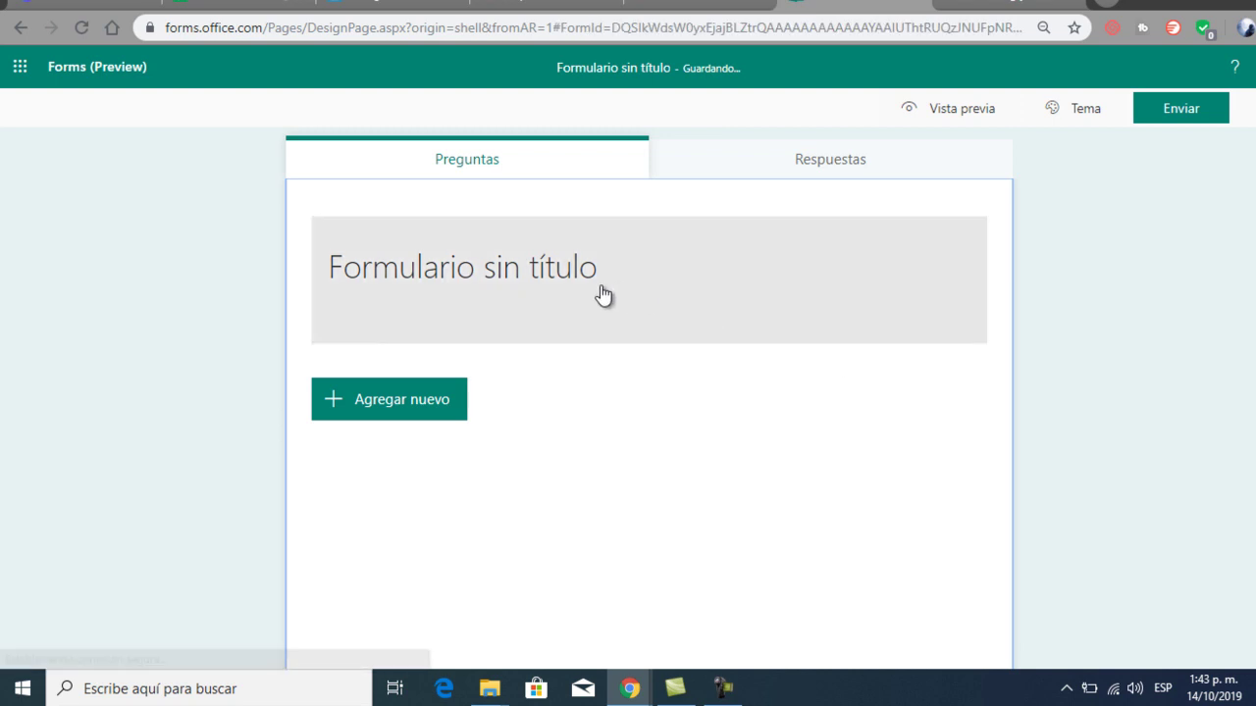
Title the form "Encuesta de satisfacción fiesta de fin de año" with the description "Seleccione una respuesta siendo 5 más satisfecho y 1 menos satisfecho"
left_click(591, 284)
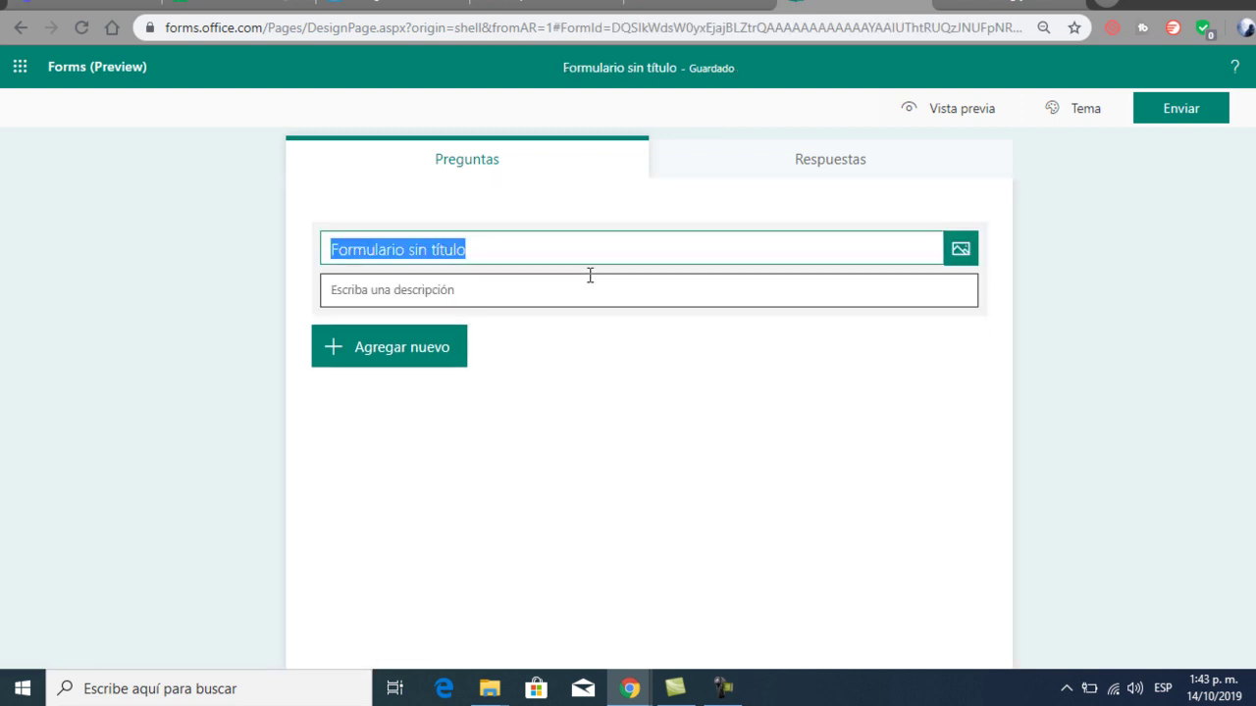
type("Encuesta ")
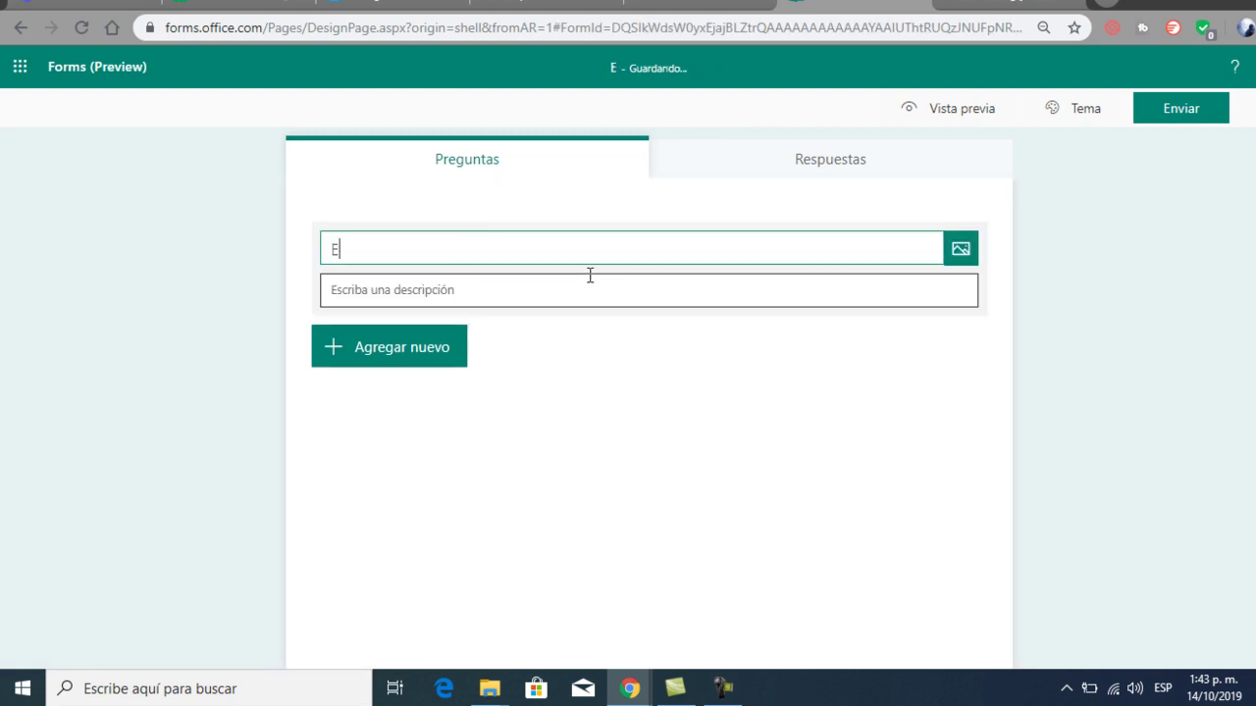
type("de satisfacción fiesta de fin de año")
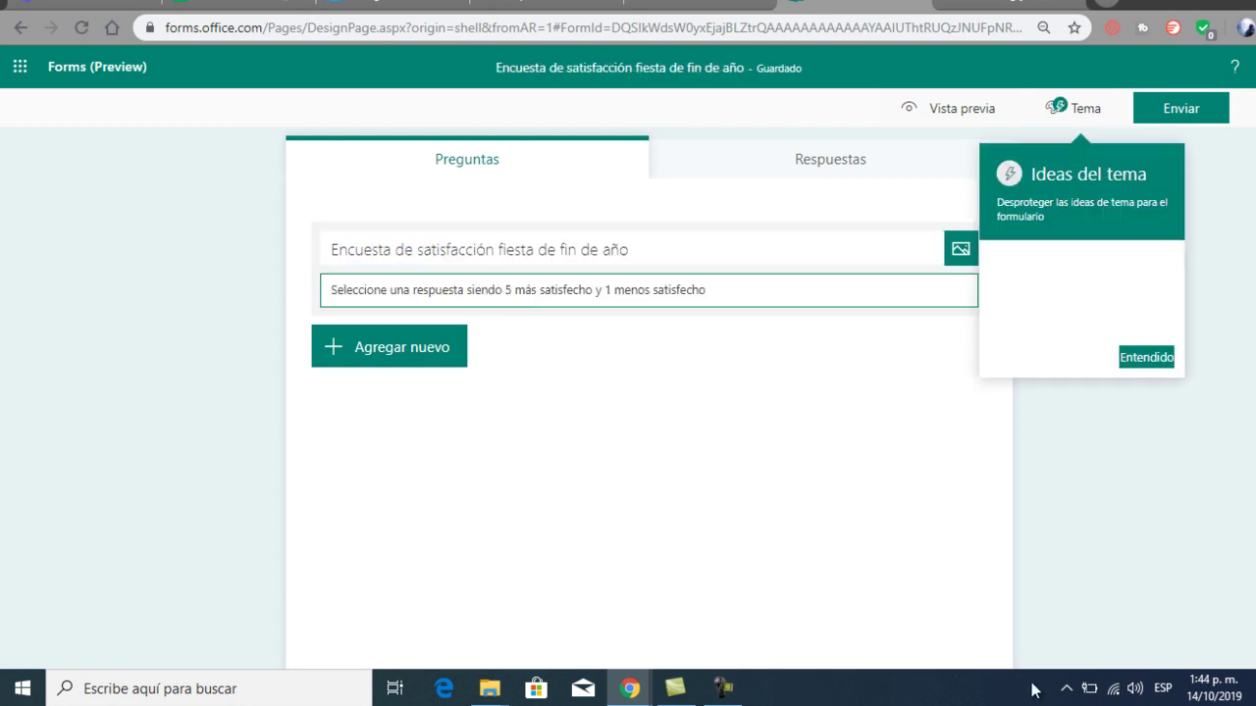
left_click(1114, 602)
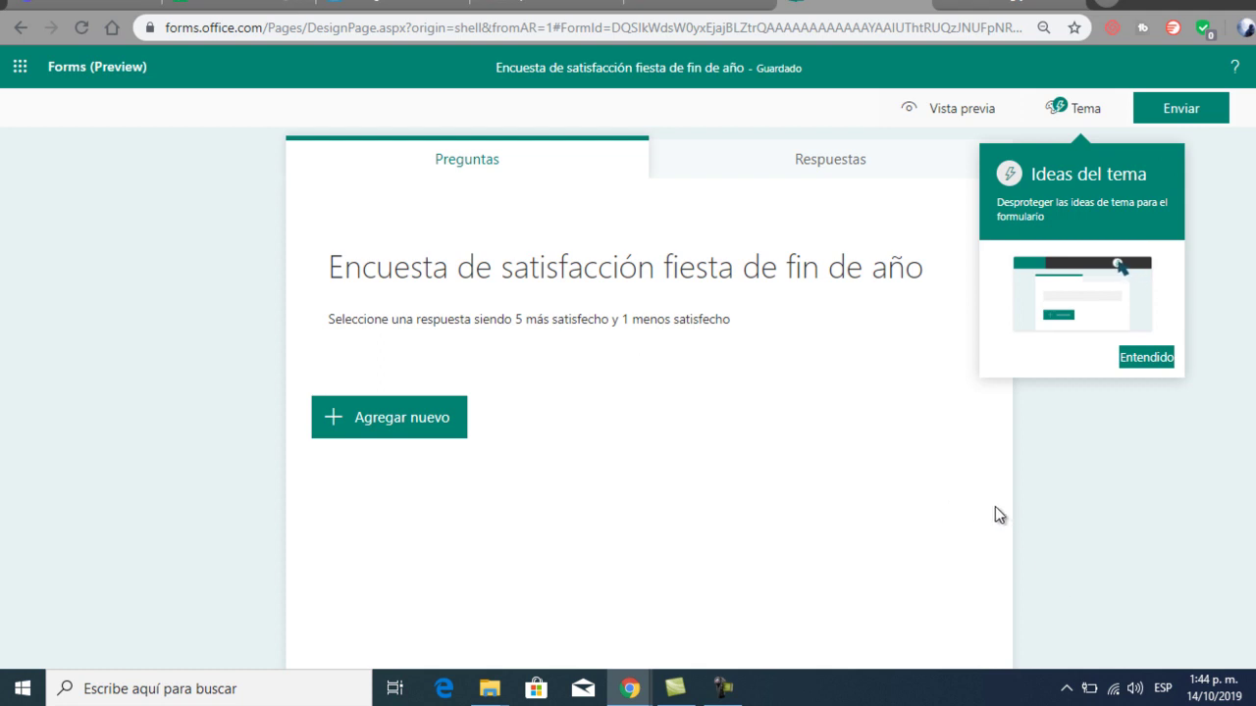
Add a choice question (Opción) with the text "Le gustó la programación del evento"
left_click(436, 422)
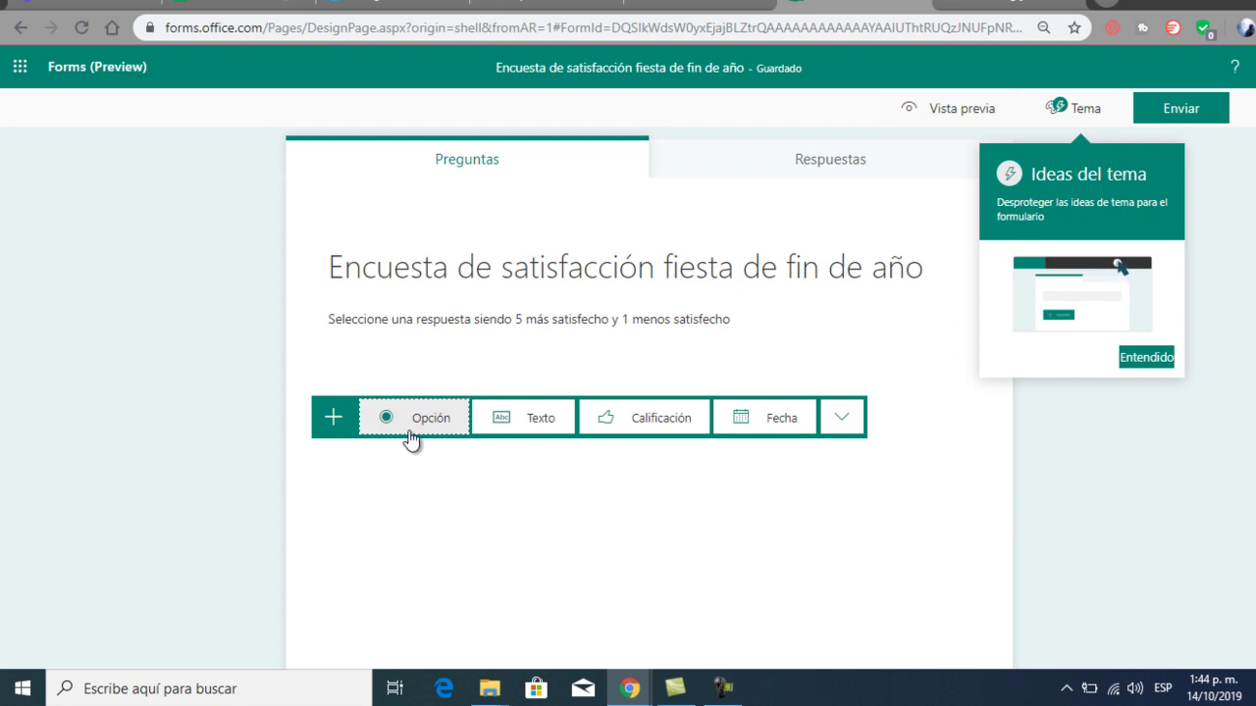
left_click(422, 426)
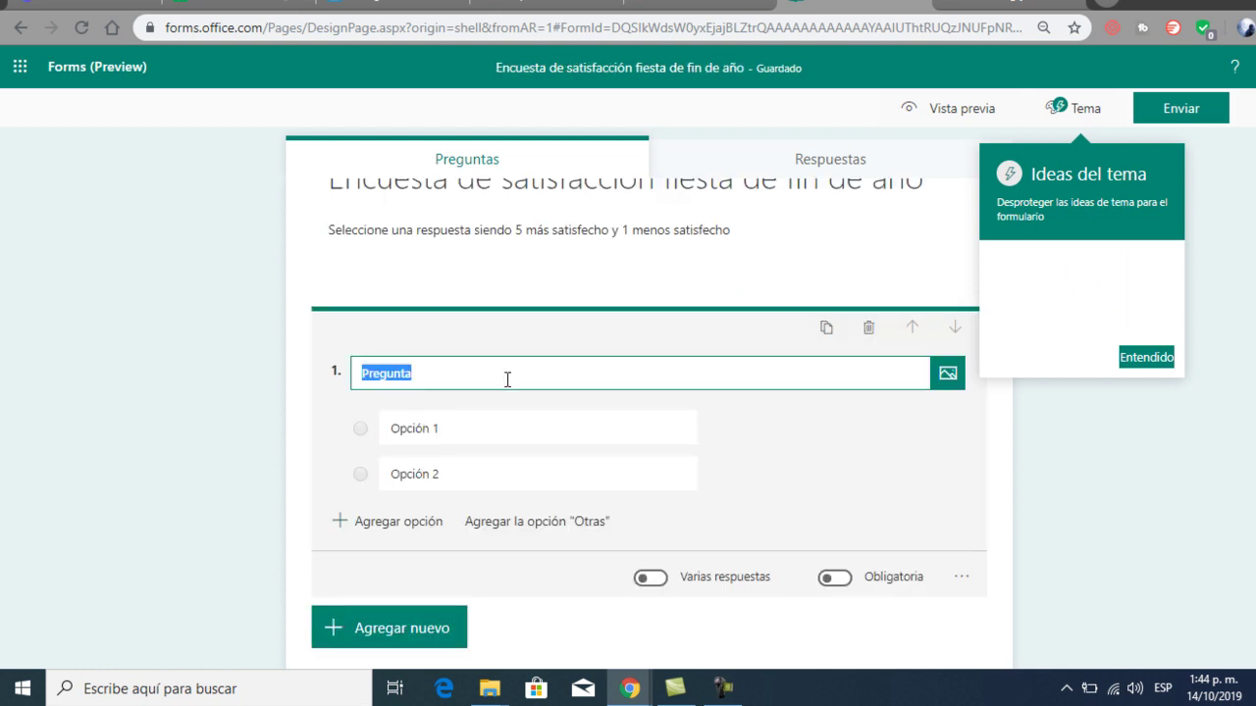
type("Le gustó la programación del evento")
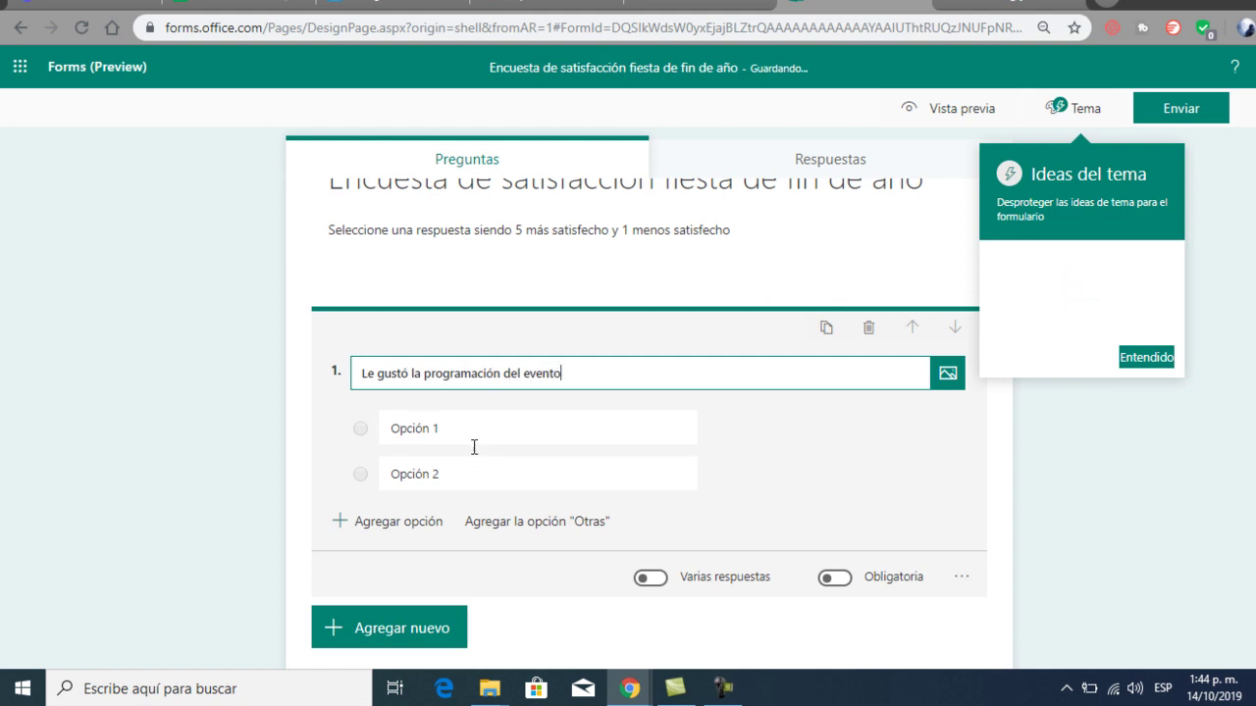
Give the event programme question five answer options in descending order: 5, 4, 3, 2 and 1
left_click(469, 428)
key("BackSpace")
type("u")
key("BackSpace")
type("Uno")
key("BackSpace")
key("BackSpace")
key("BackSpace")
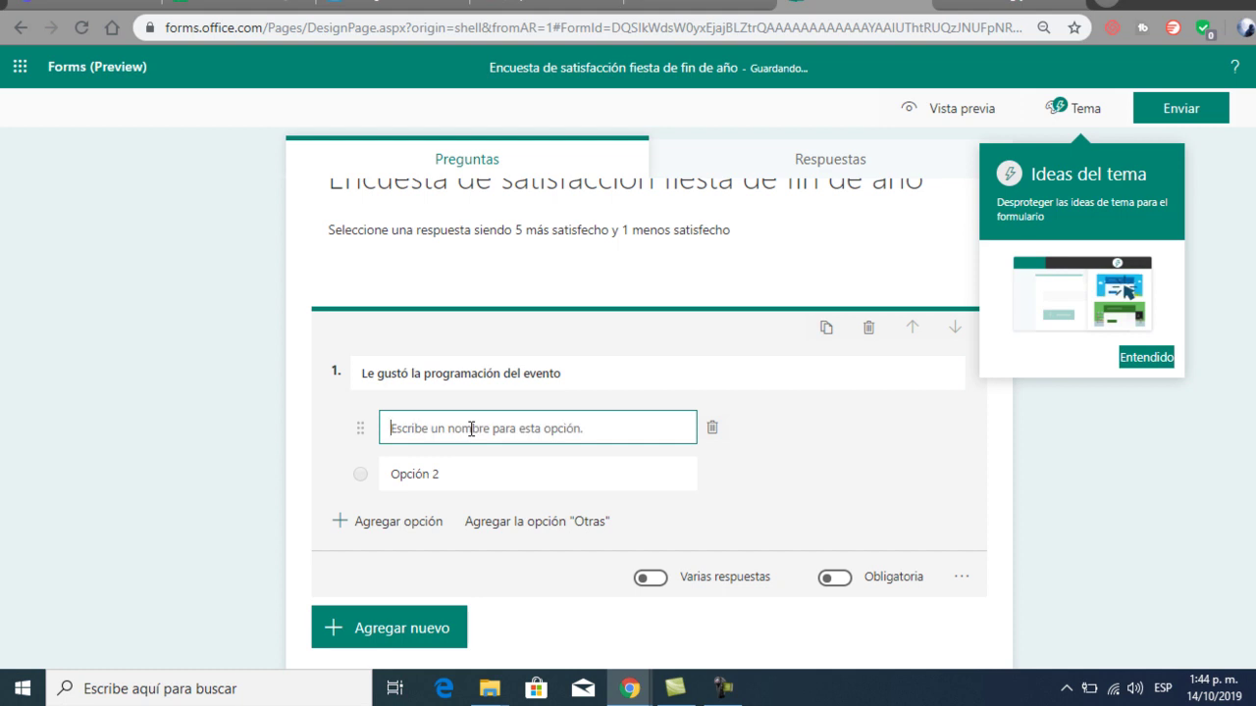
type("5")
left_click(445, 473)
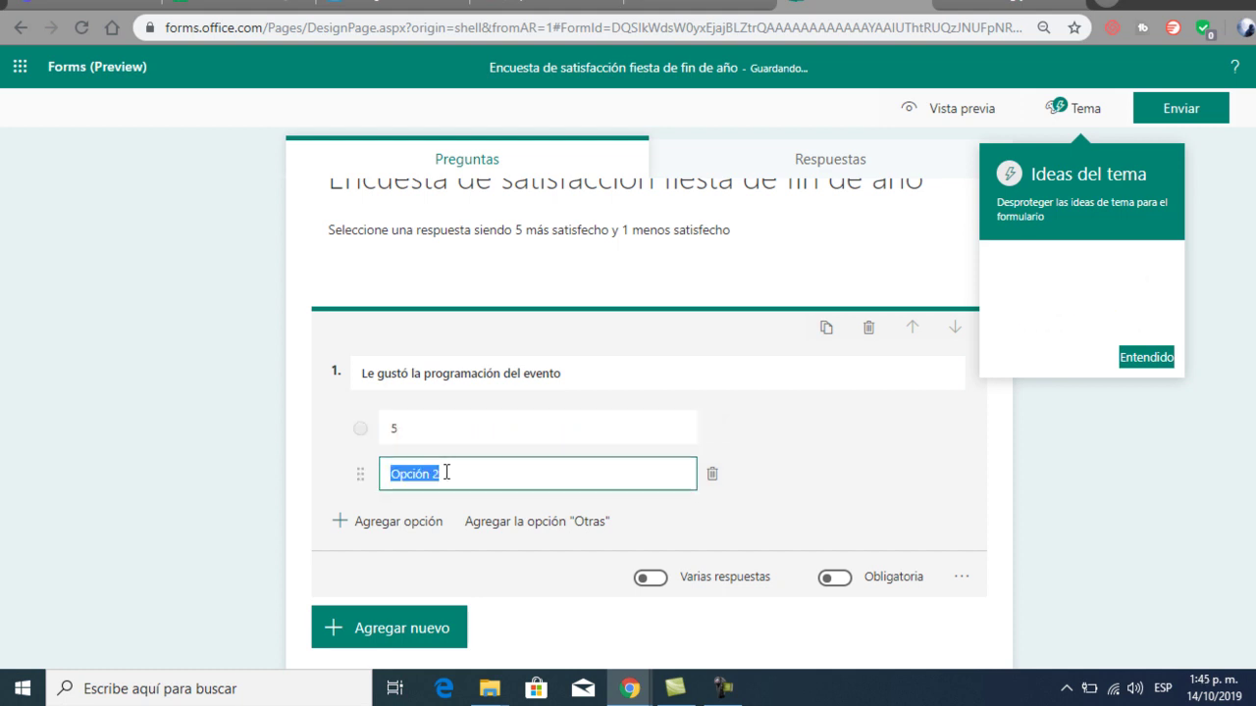
type("4")
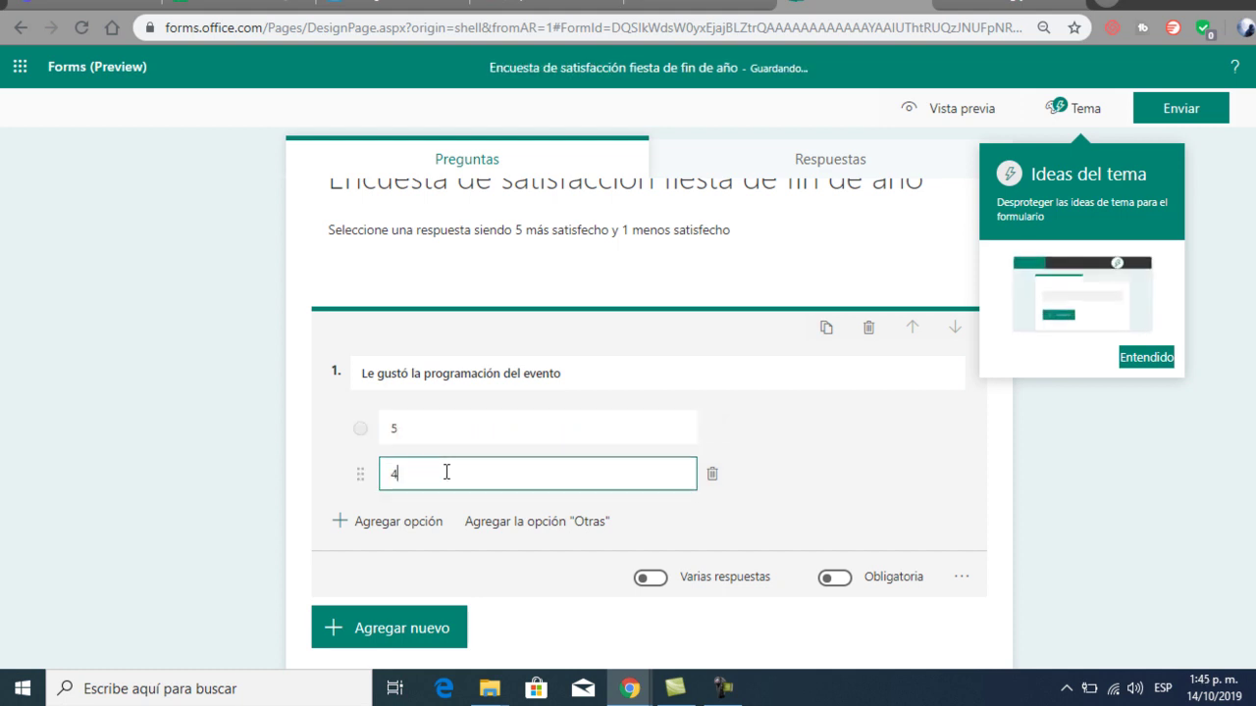
left_click(411, 529)
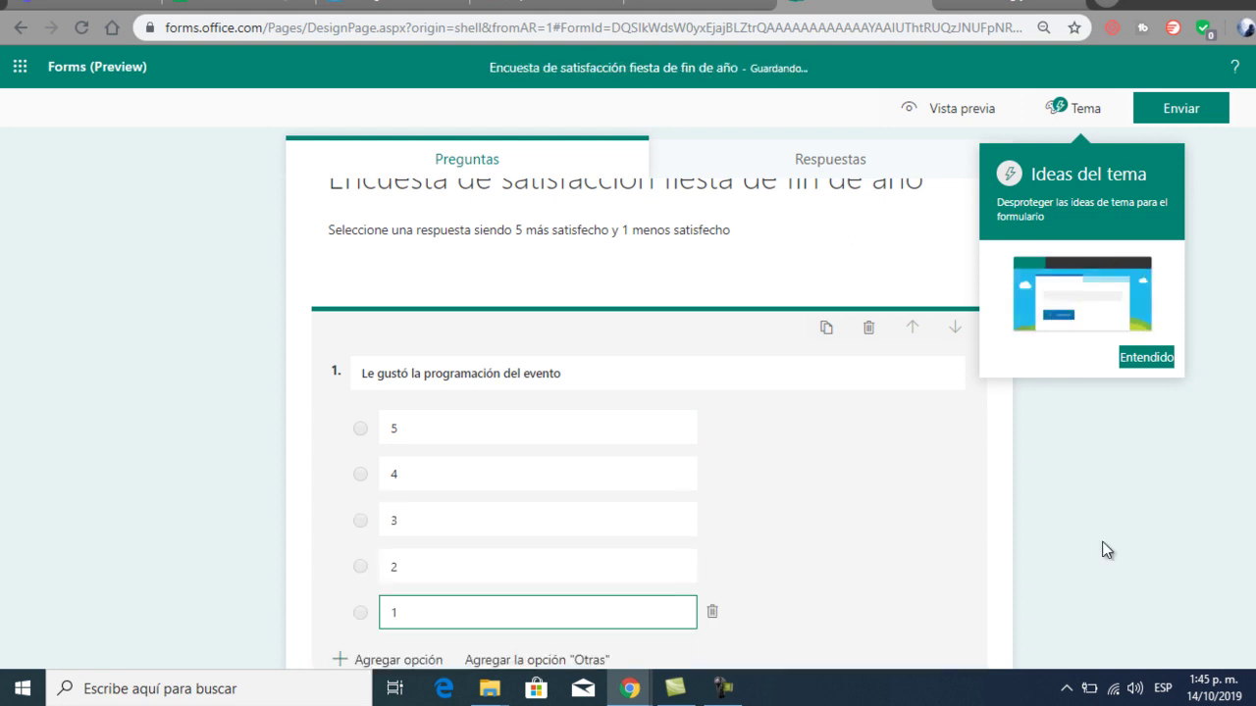
left_click(1106, 546)
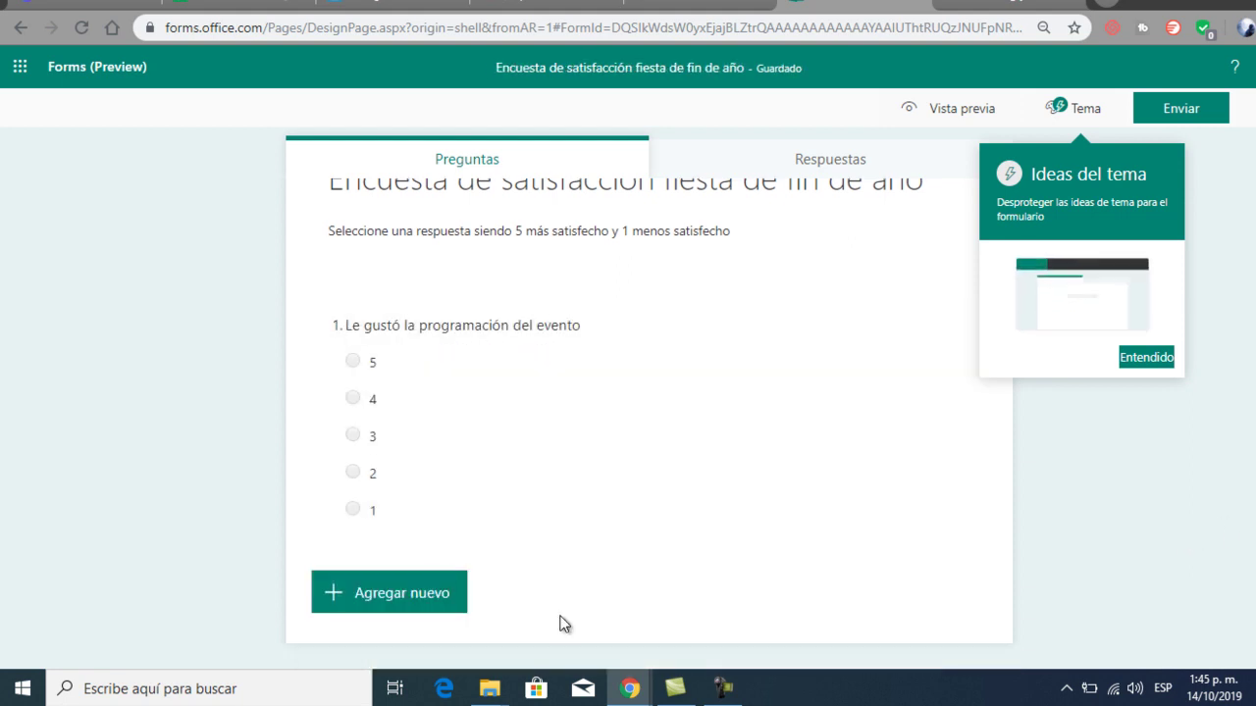
Dismiss the theme ideas tip and add a text question titled "Nombre y apellido" after the choice question
left_click(413, 595)
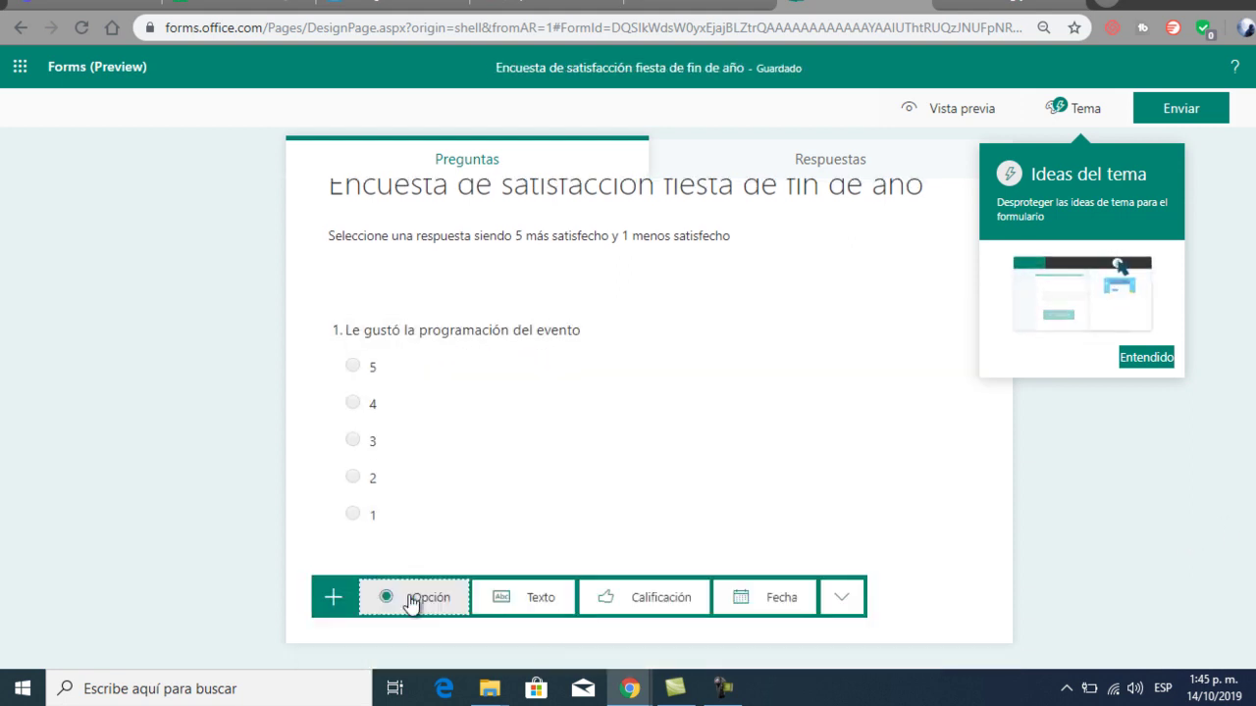
left_click(1148, 357)
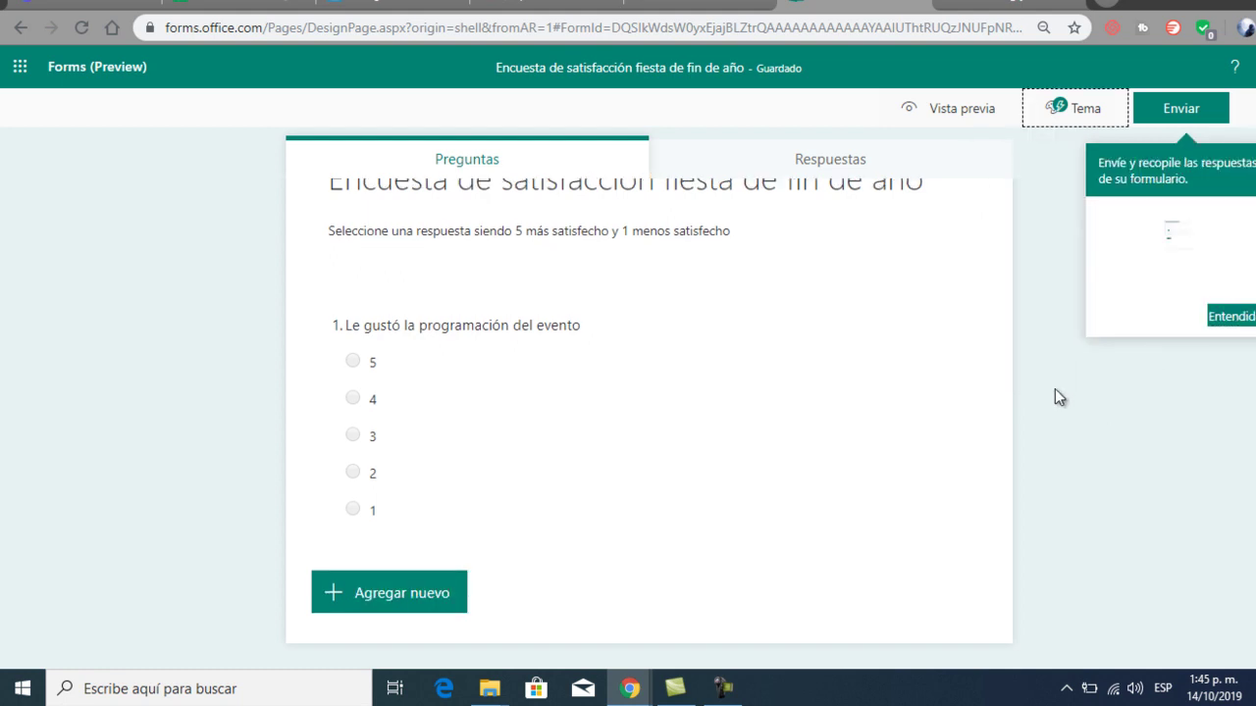
left_click(411, 605)
left_click(528, 604)
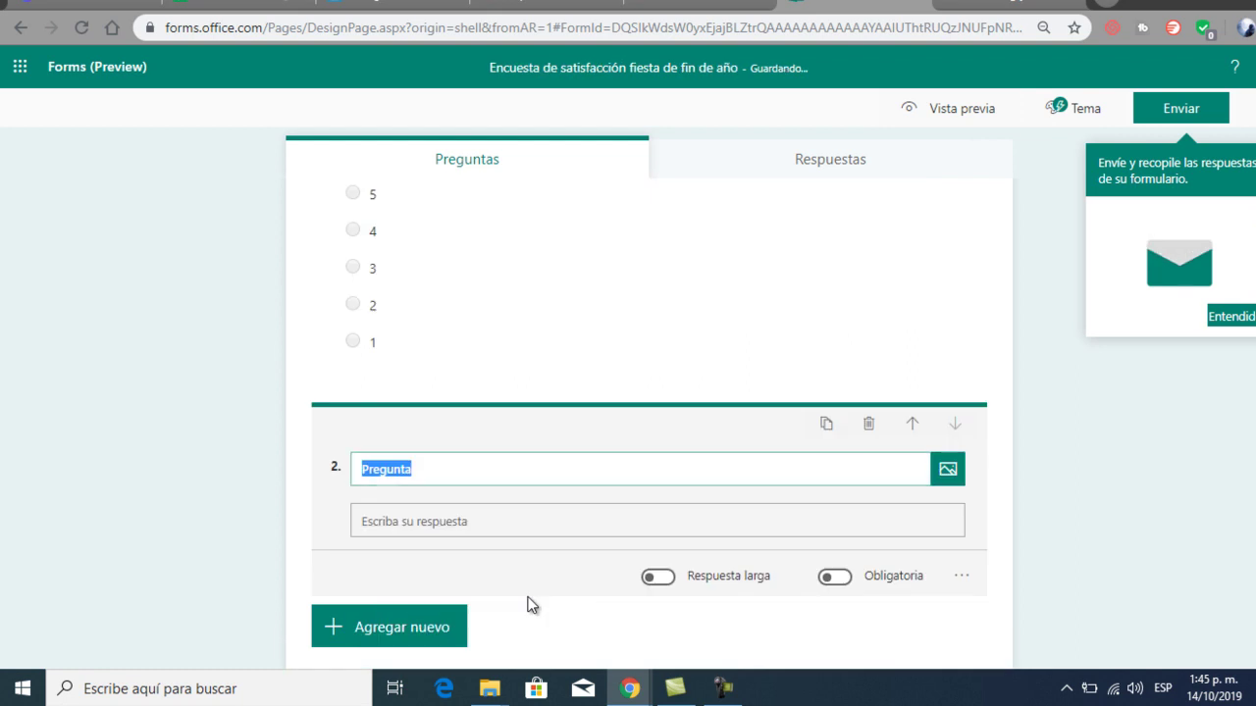
type("Nombre y apellido")
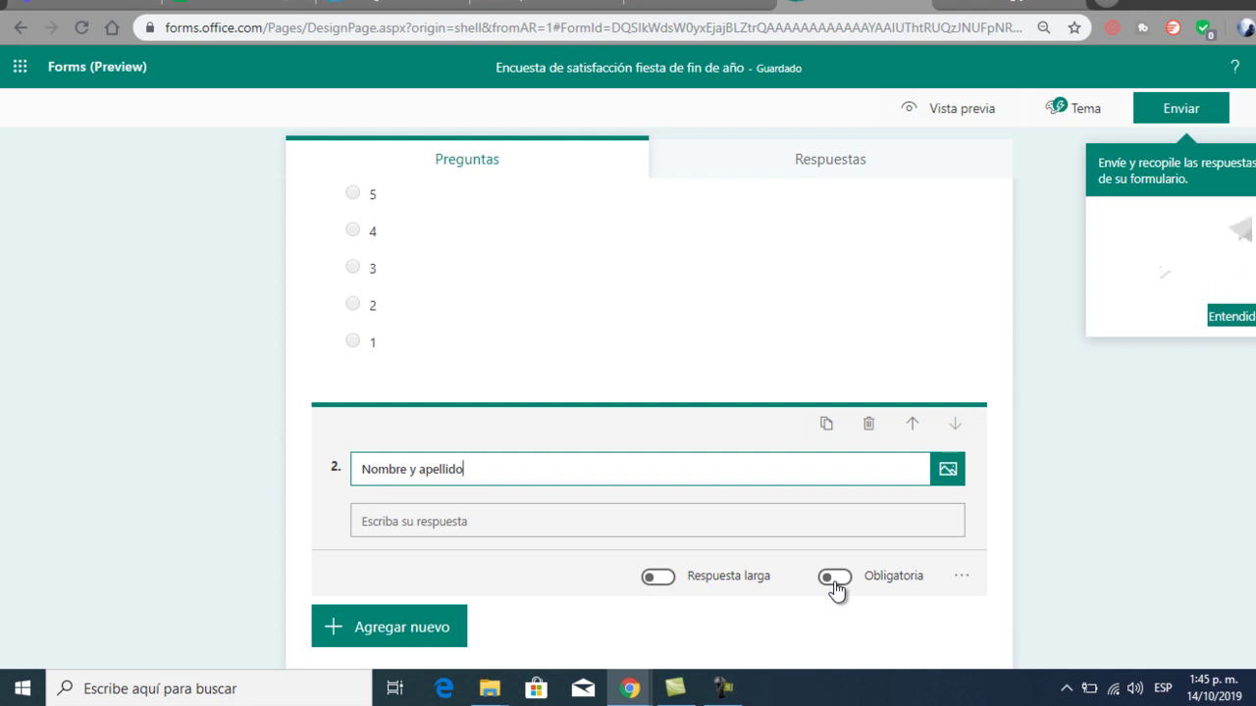
Make the "Nombre y apellido" question required (Obligatoria) and enable Respuesta larga for it
double_click(841, 586)
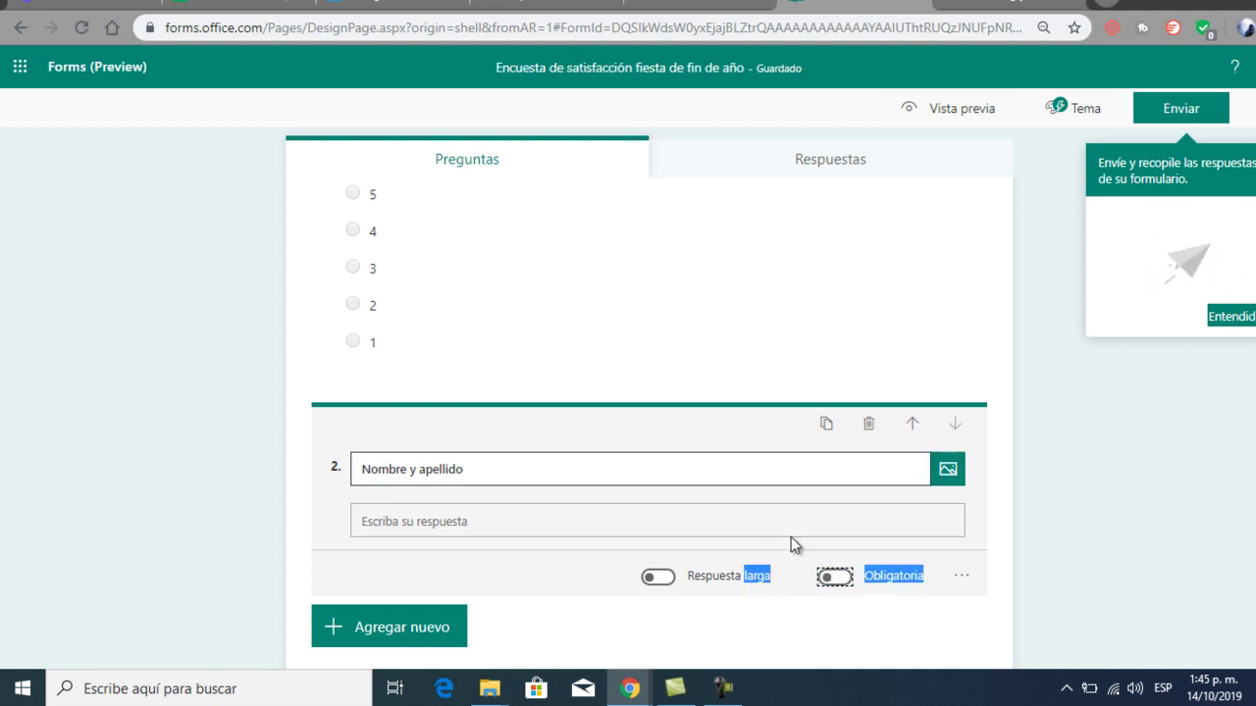
left_click(843, 589)
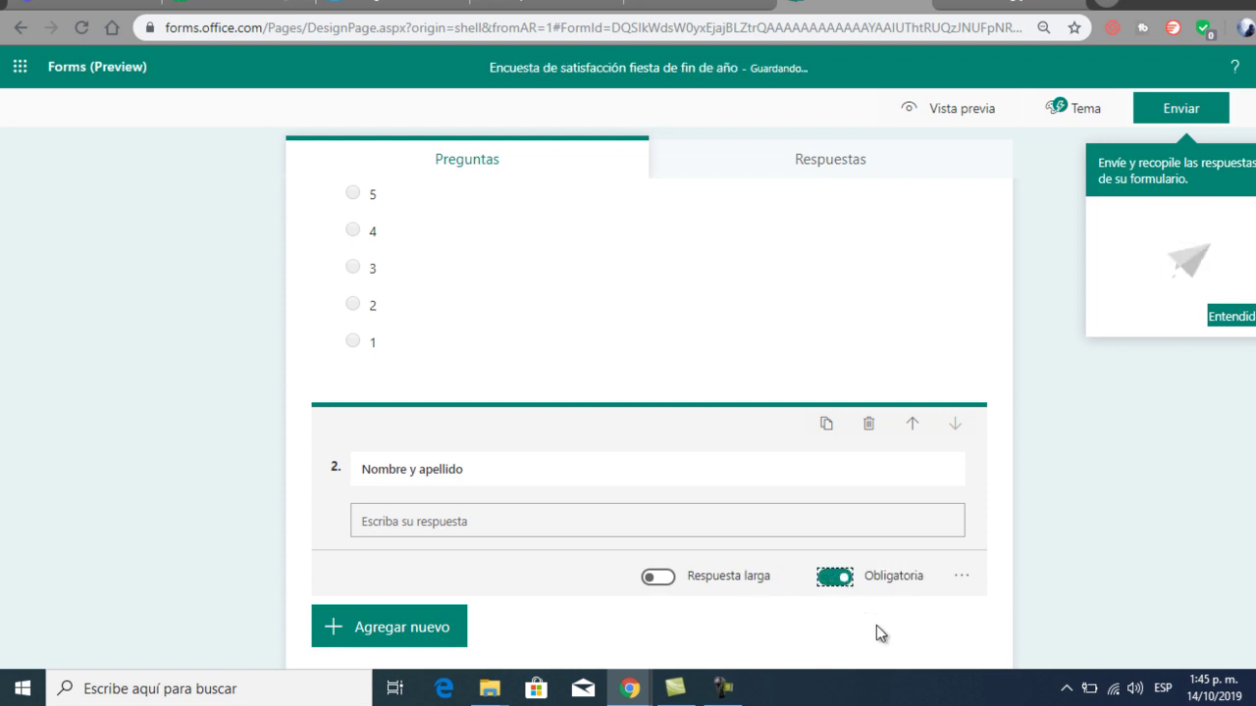
left_click(659, 579)
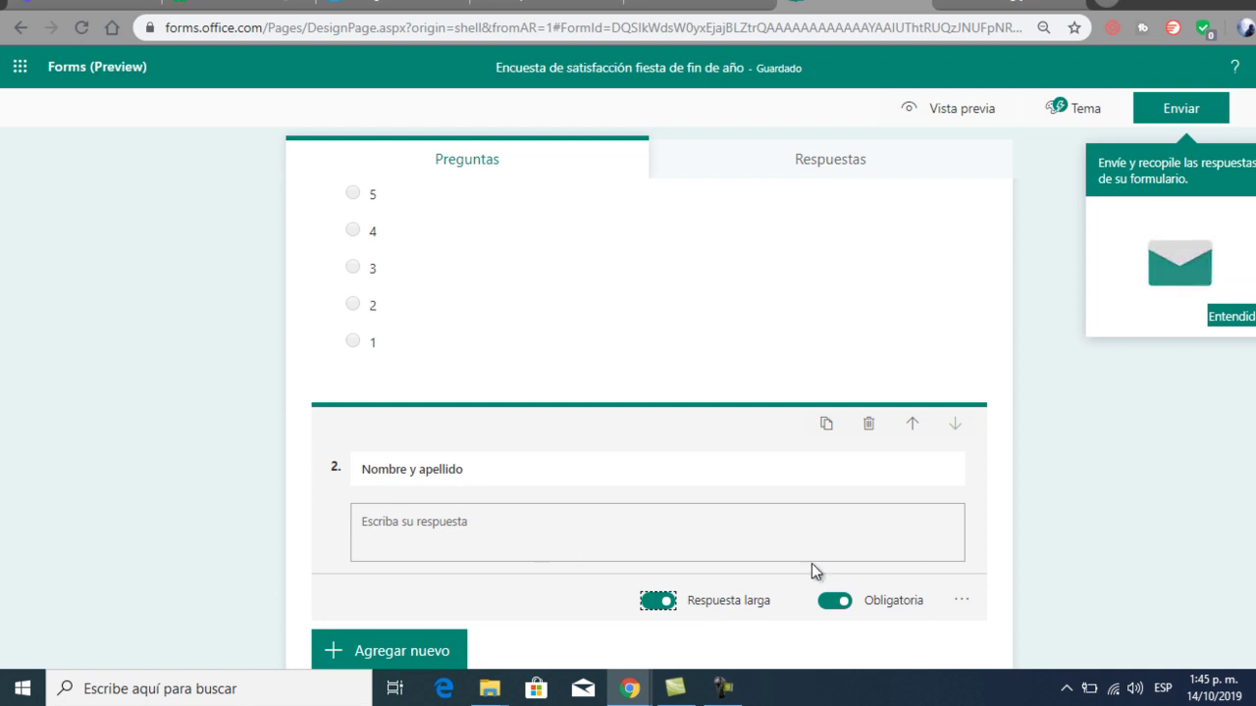
Move the "Nombre y apellido" question above the event programme question
left_click(913, 426)
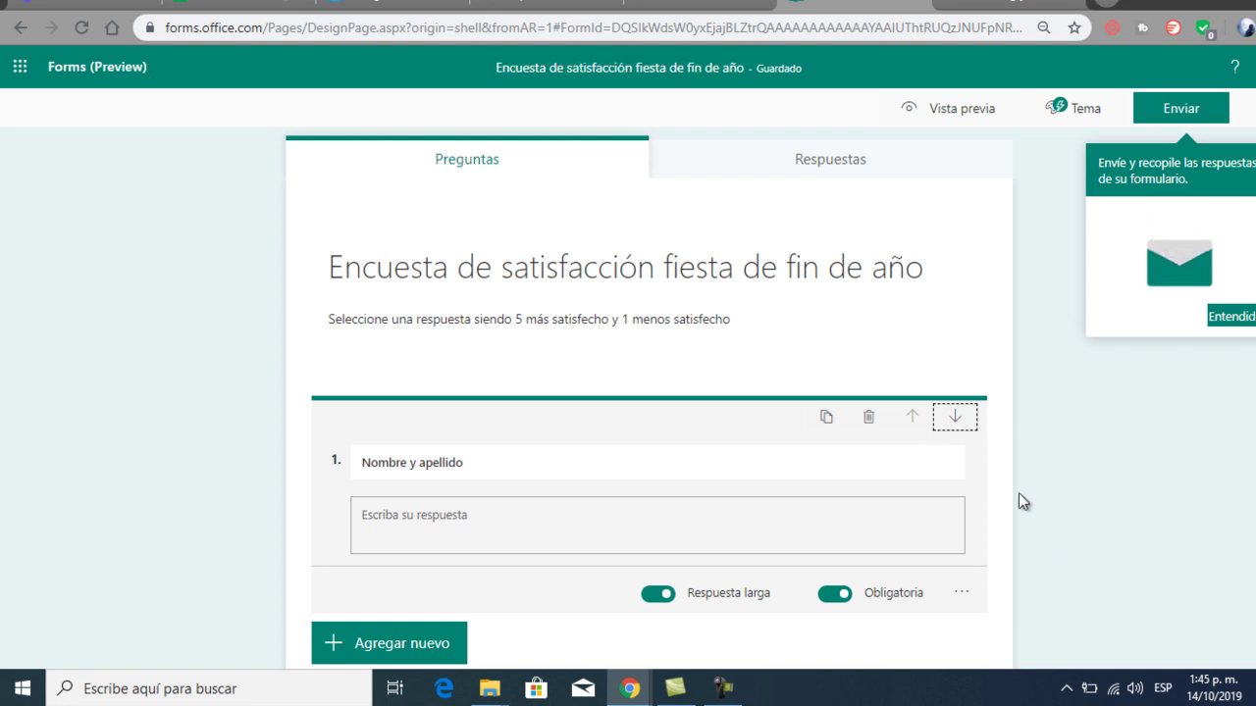
left_click(956, 418)
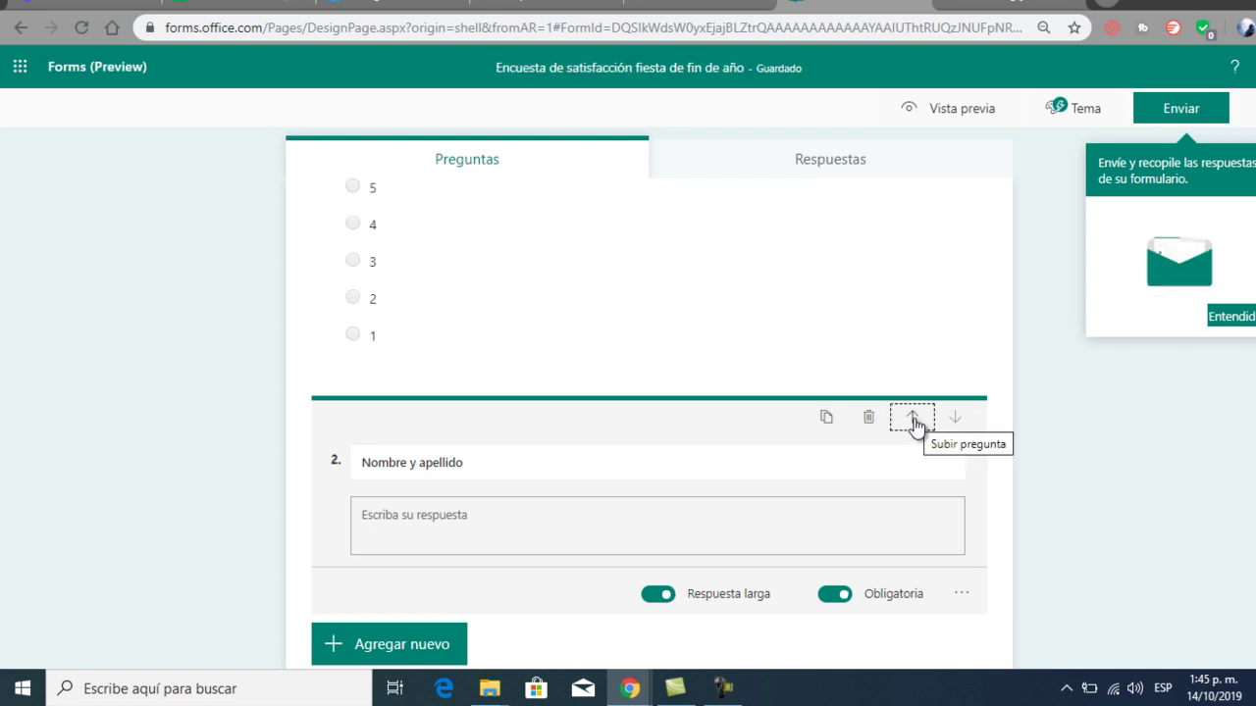
left_click(913, 419)
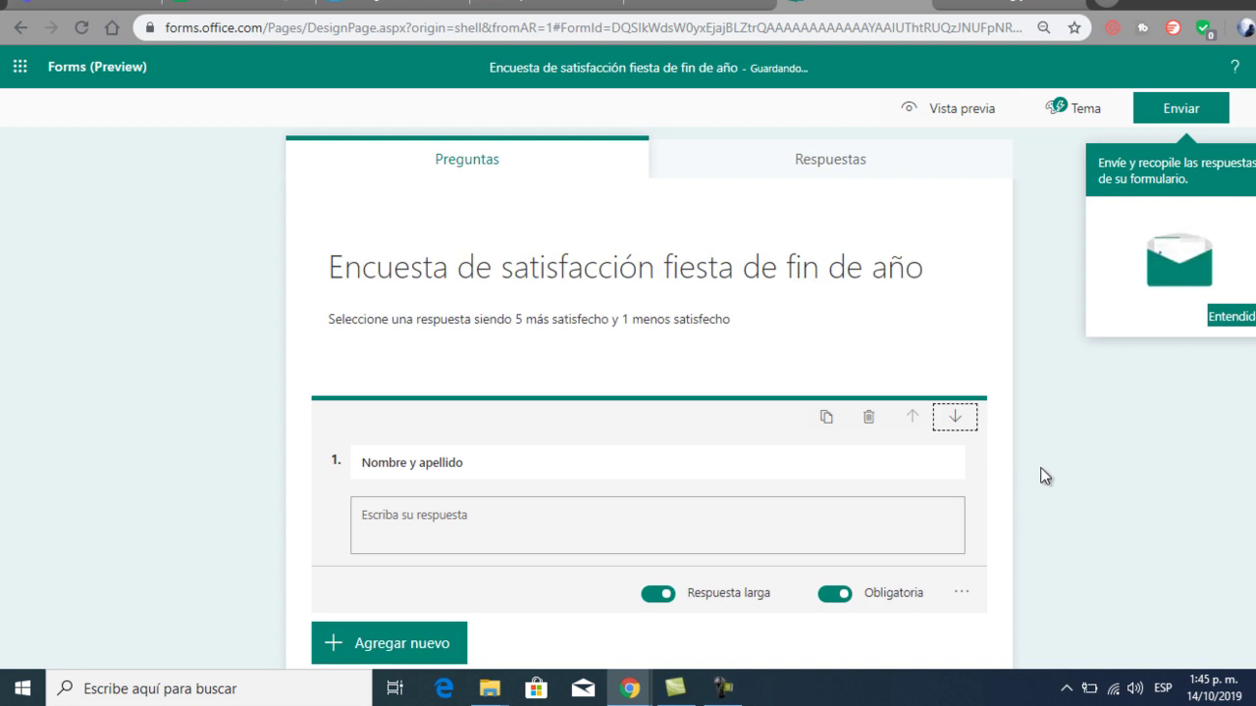
Add a rating question (Calificación) with 5 levels directly below the "Nombre y apellido" question
left_click(408, 655)
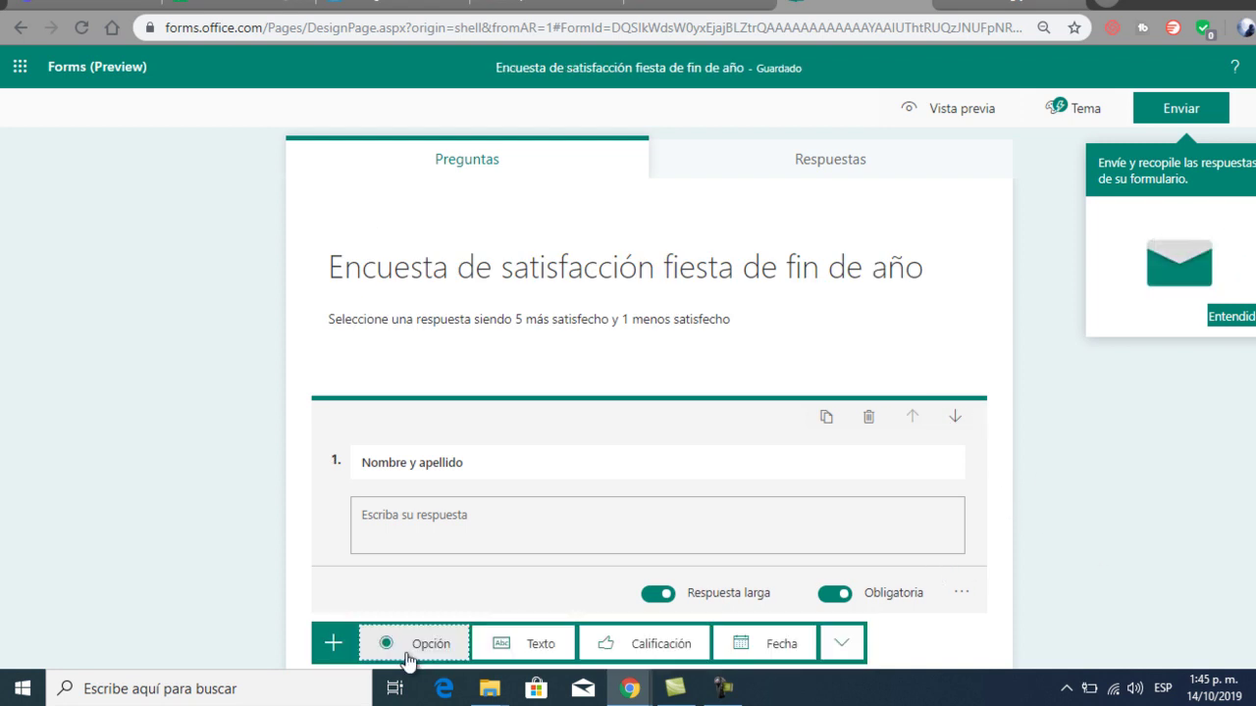
left_click(673, 643)
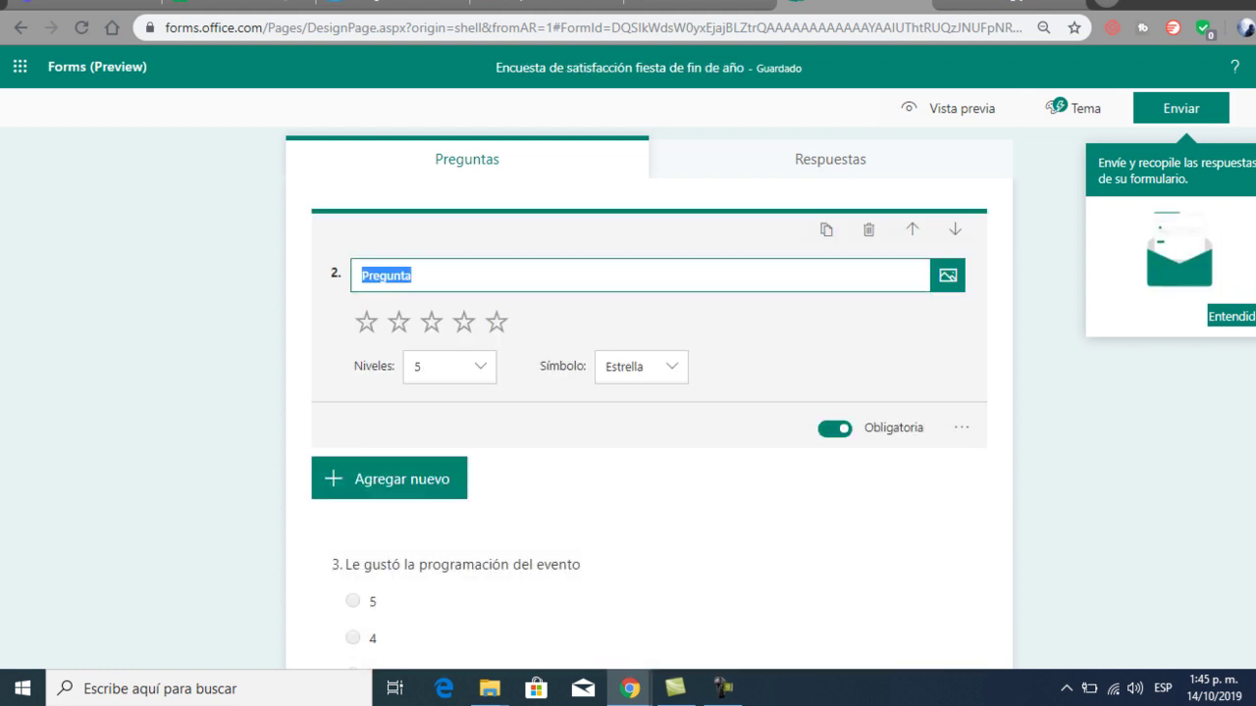
left_click(483, 367)
left_click(482, 367)
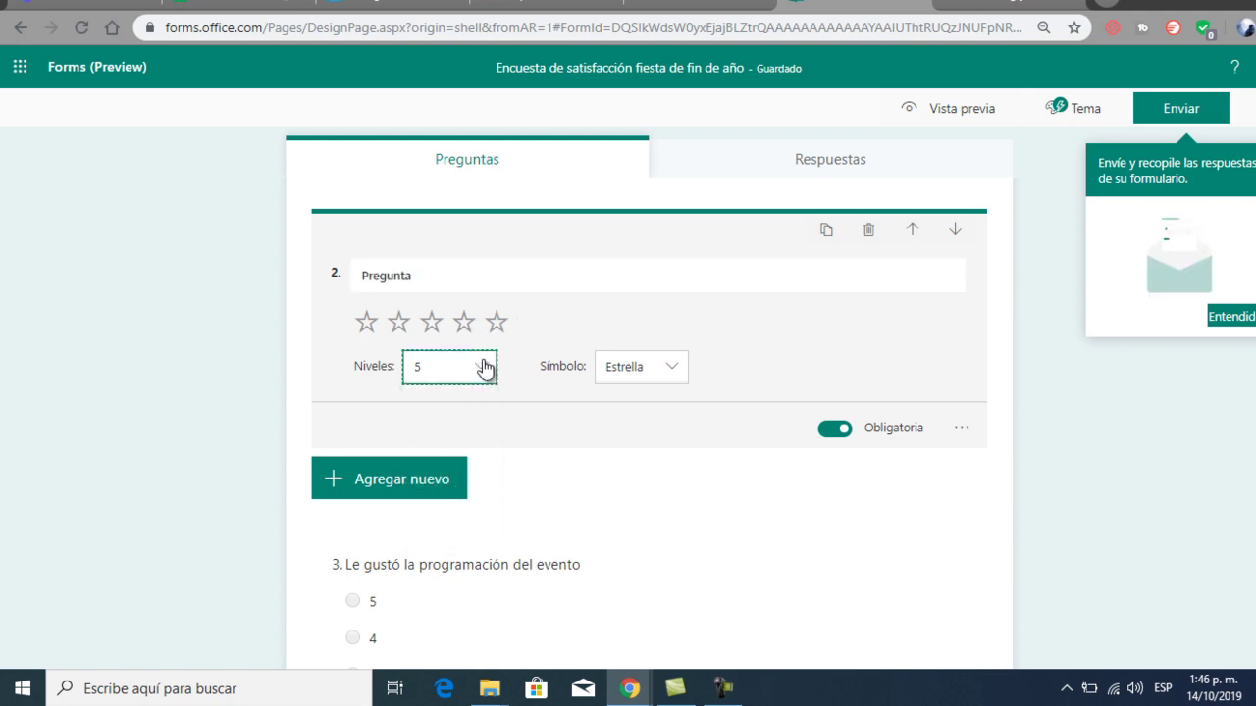
Switch the rating question's symbol to Número and back to Estrella, and make the question optional
left_click(675, 379)
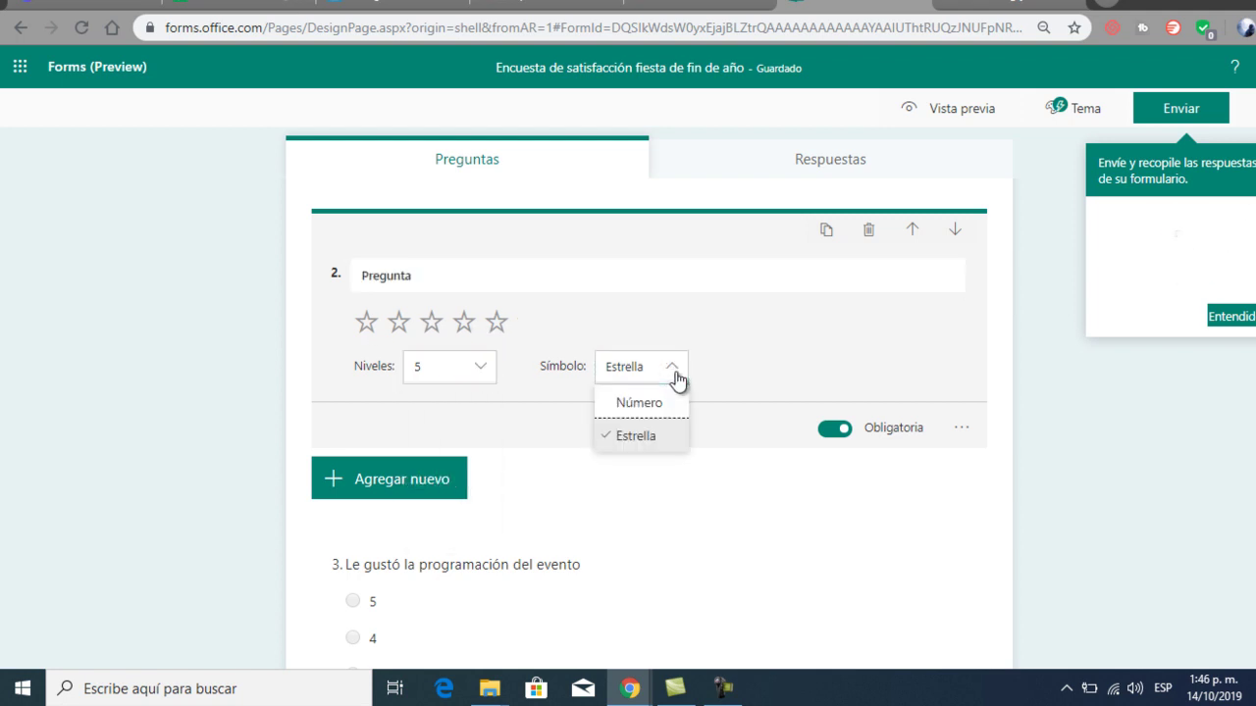
left_click(647, 408)
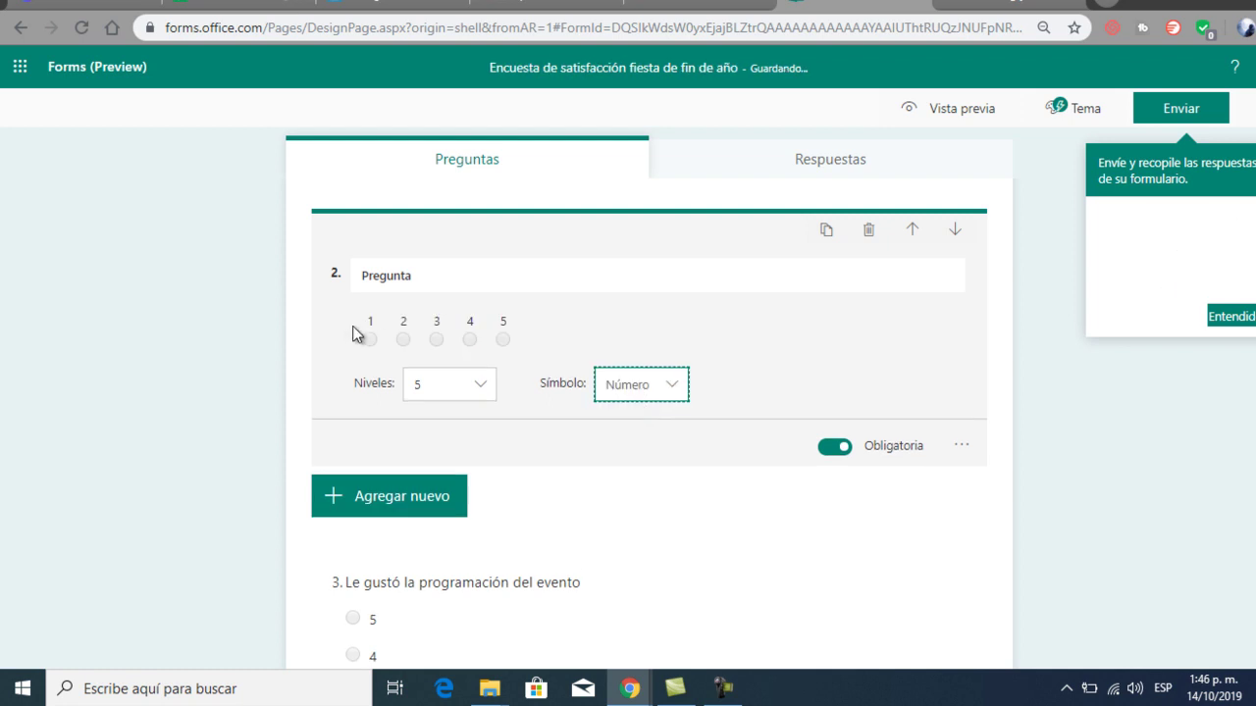
left_click(661, 389)
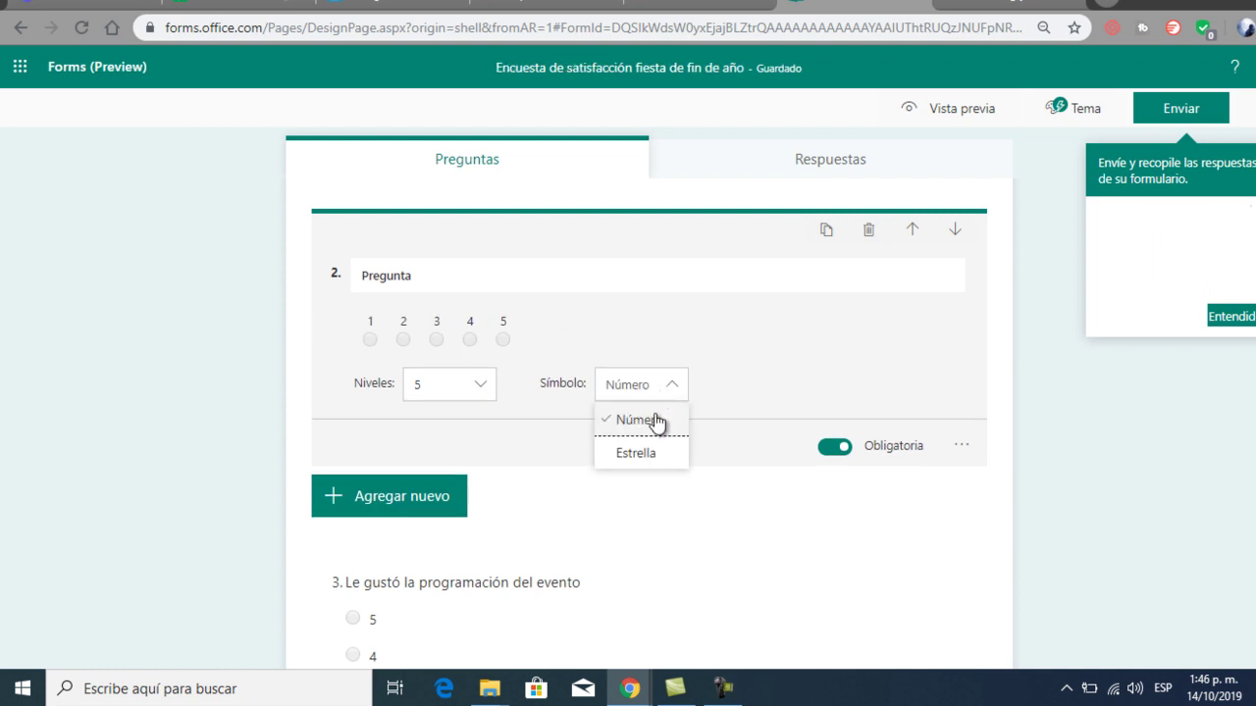
left_click(640, 453)
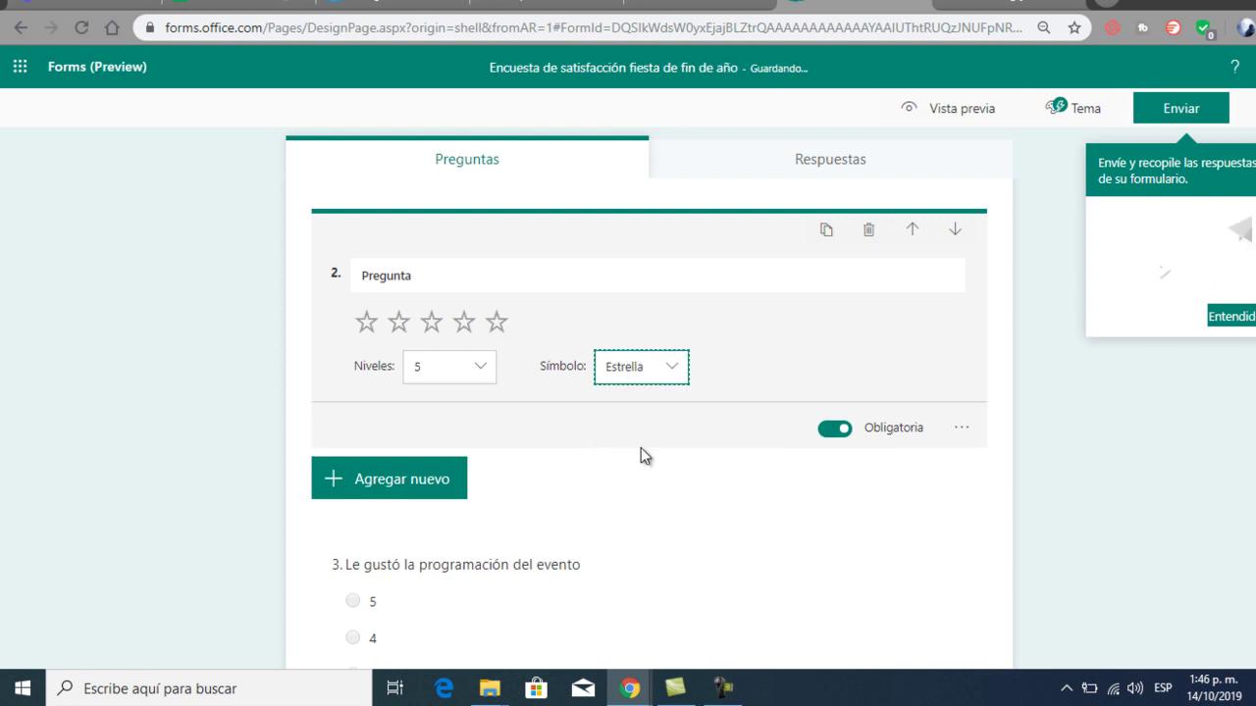
left_click(839, 430)
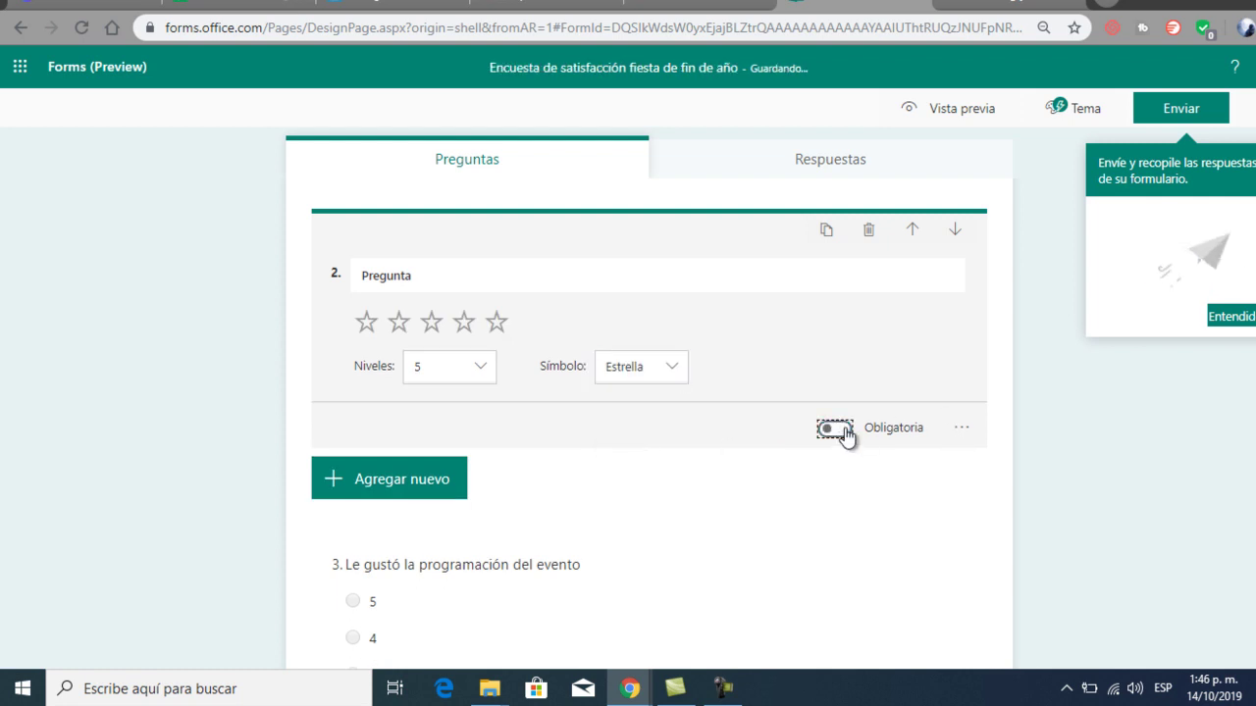
Make the star rating question required (Obligatoria) and add a date question (Fecha) directly below it
left_click(842, 431)
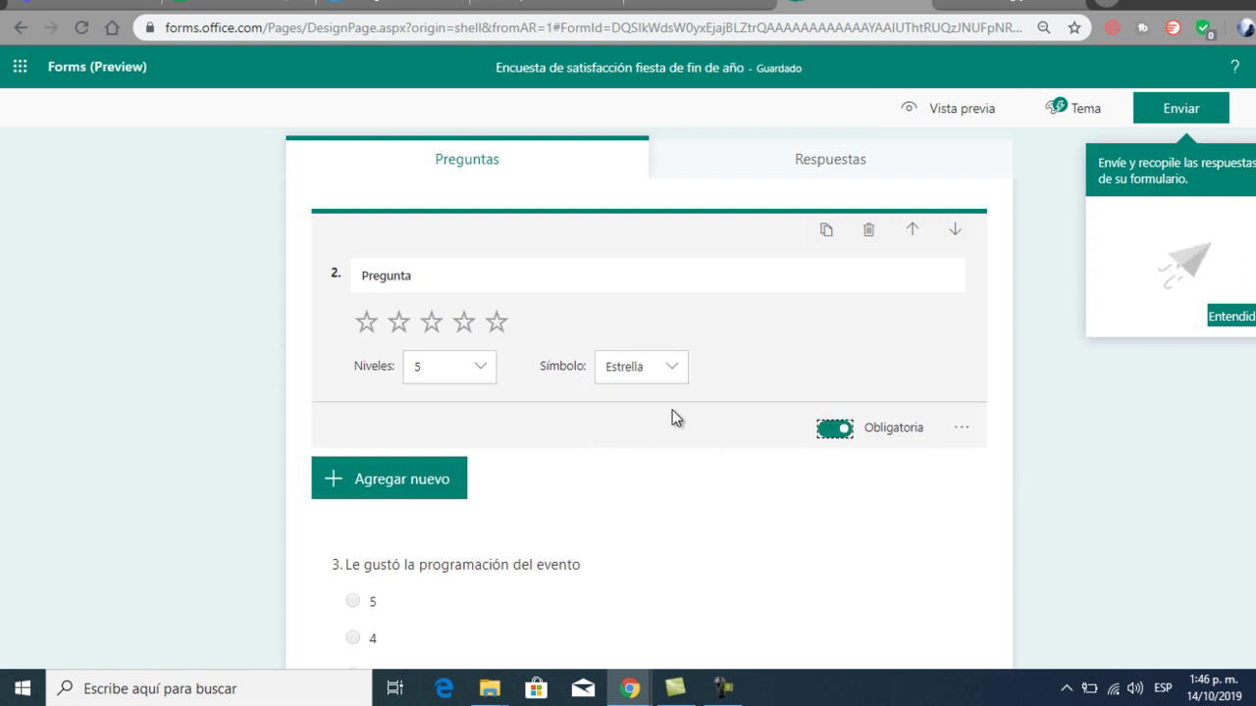
left_click(416, 492)
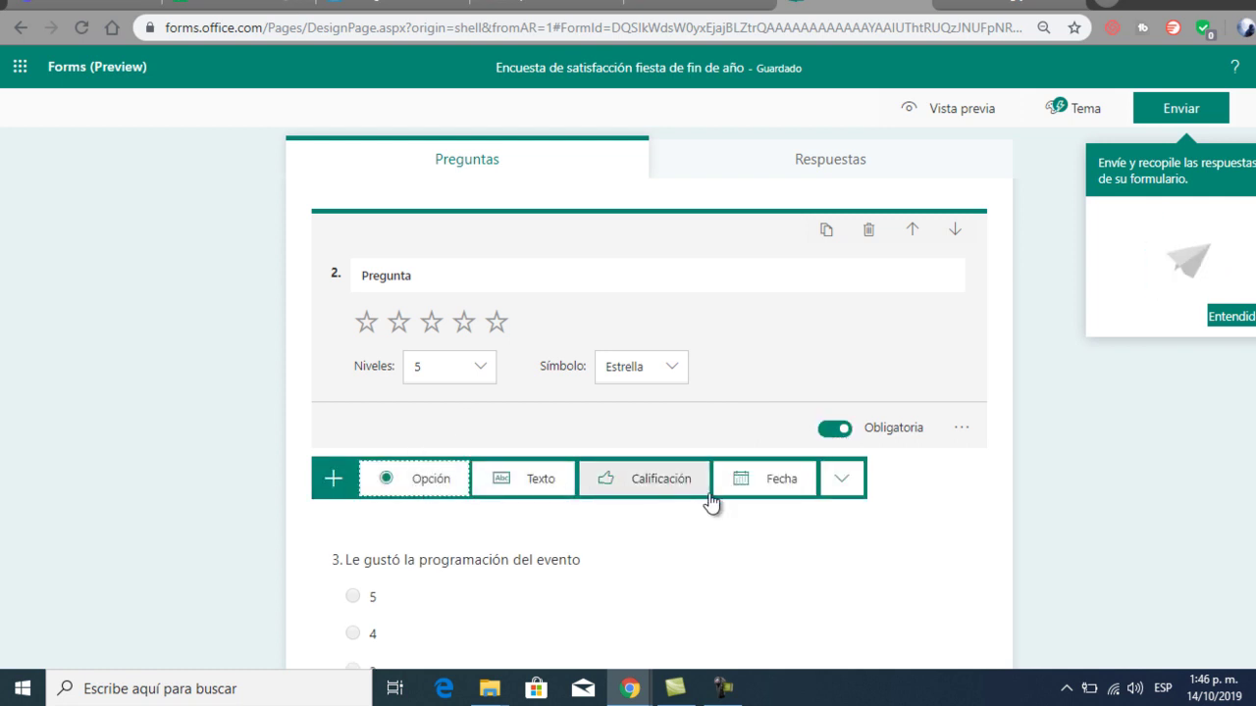
left_click(770, 491)
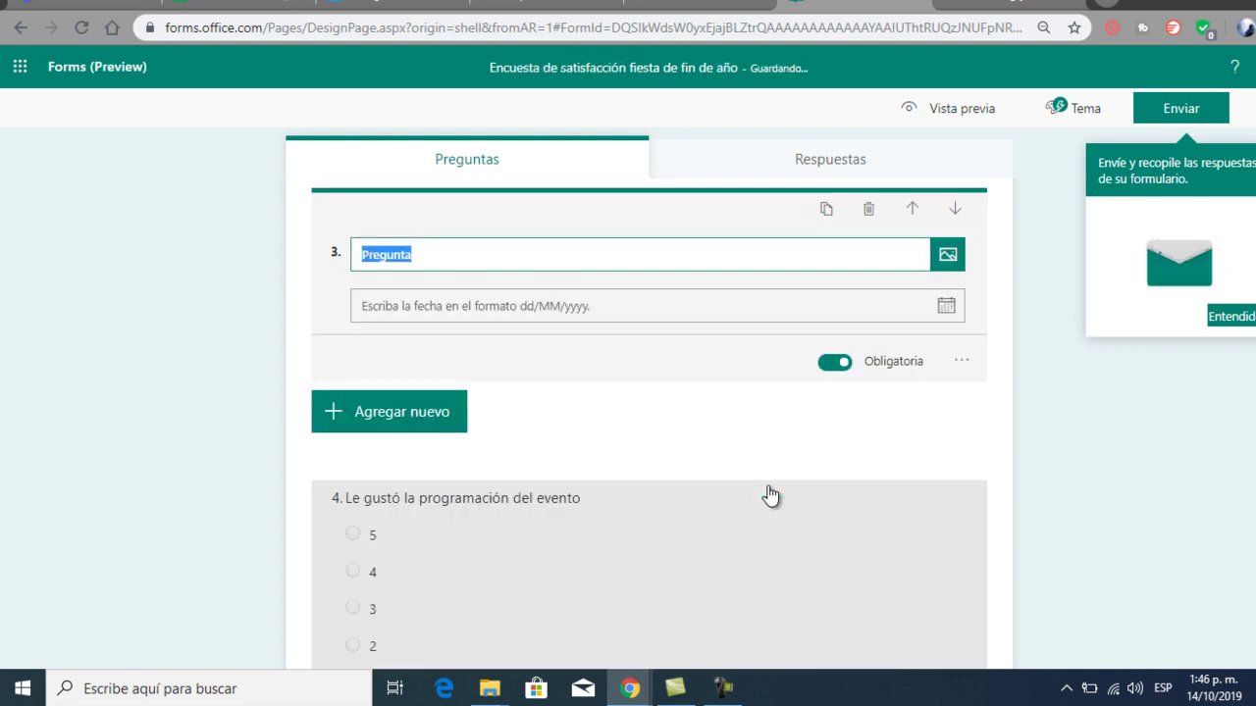
Title the new date question "Escriba la fecha" and finish editing it
left_click(639, 297)
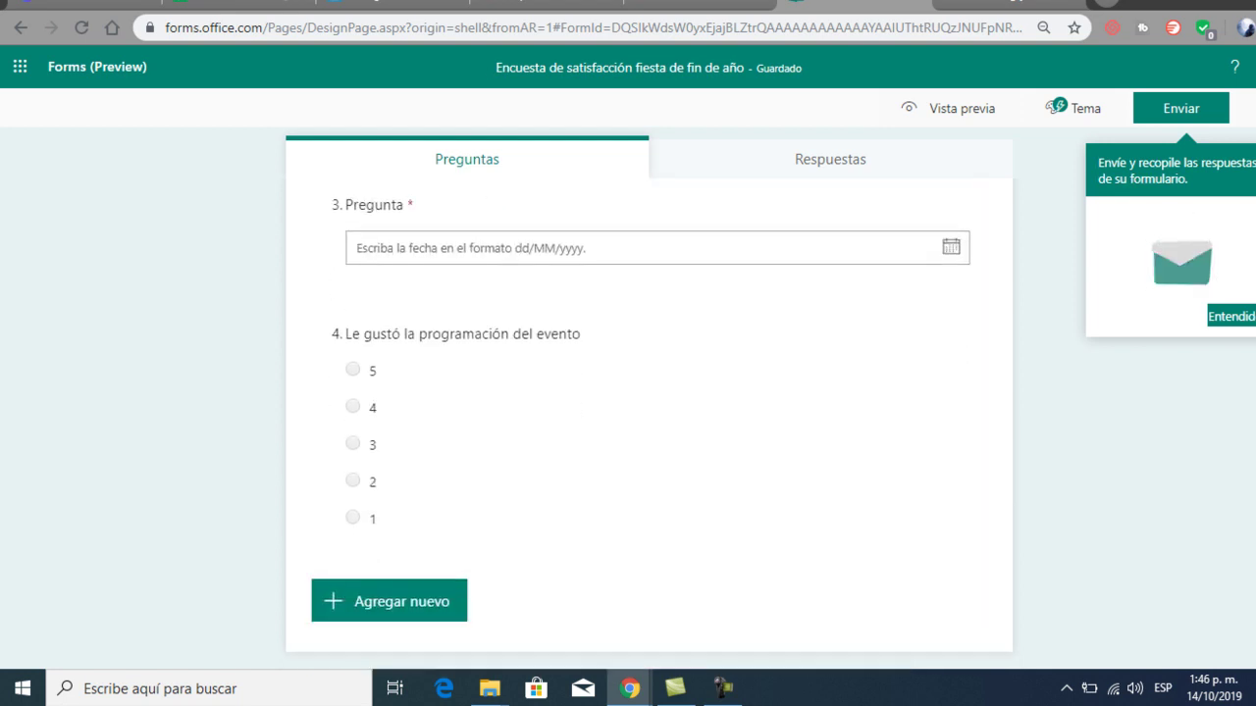
left_click(457, 247)
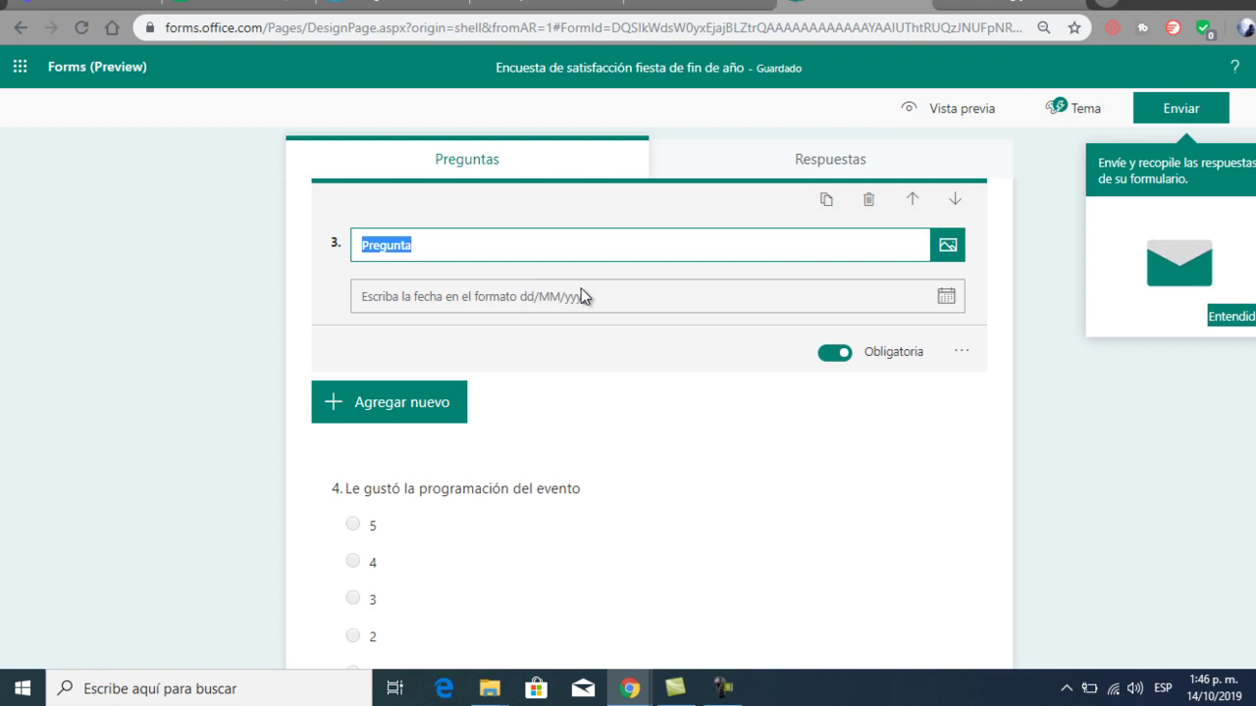
type("Esc")
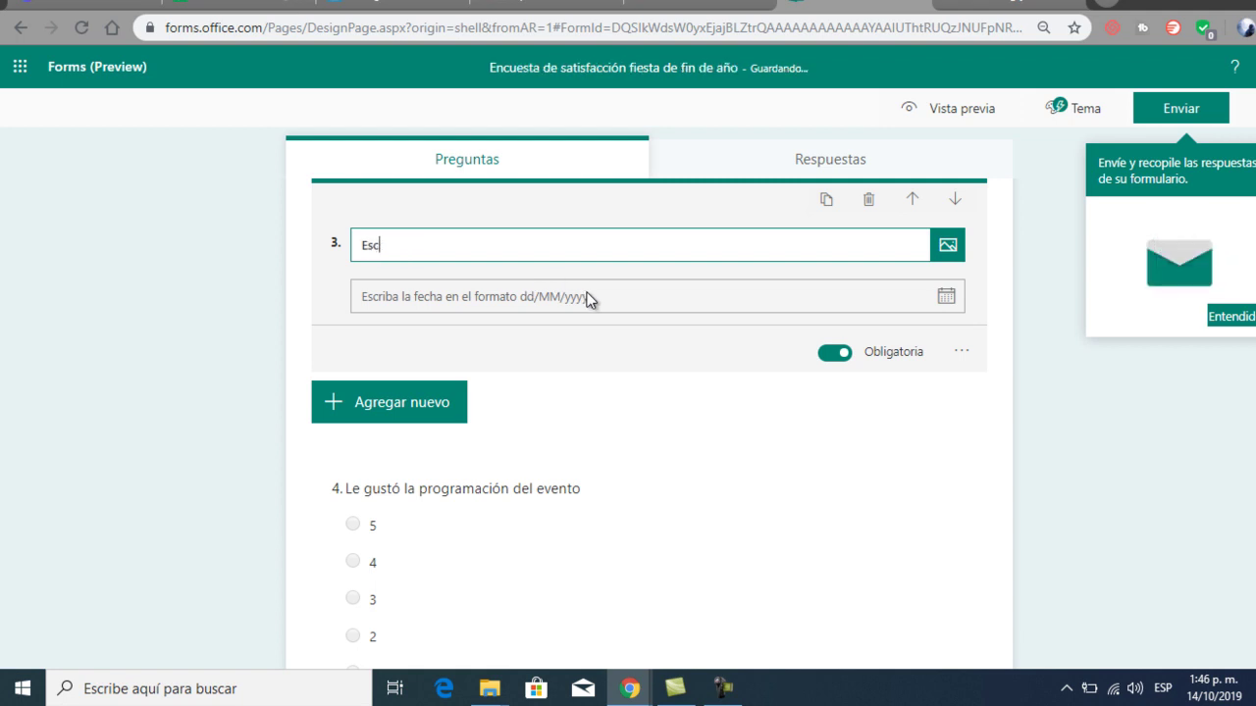
type("riba la fecha")
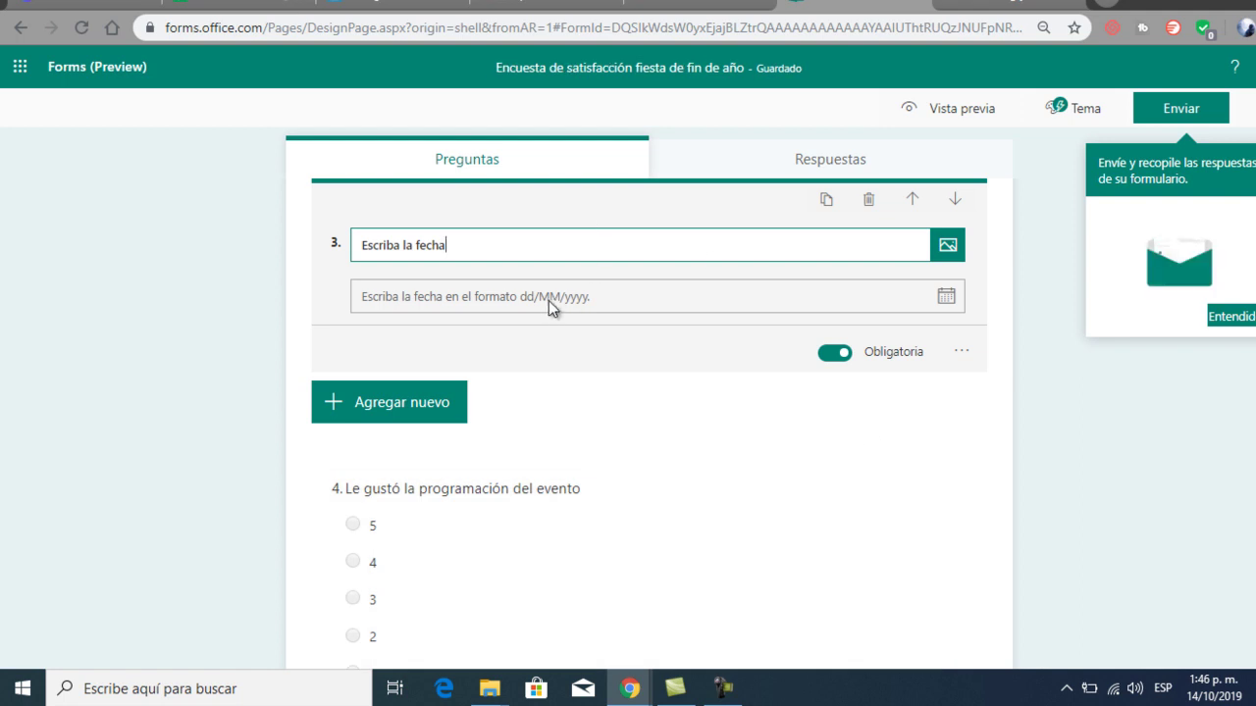
left_click(951, 296)
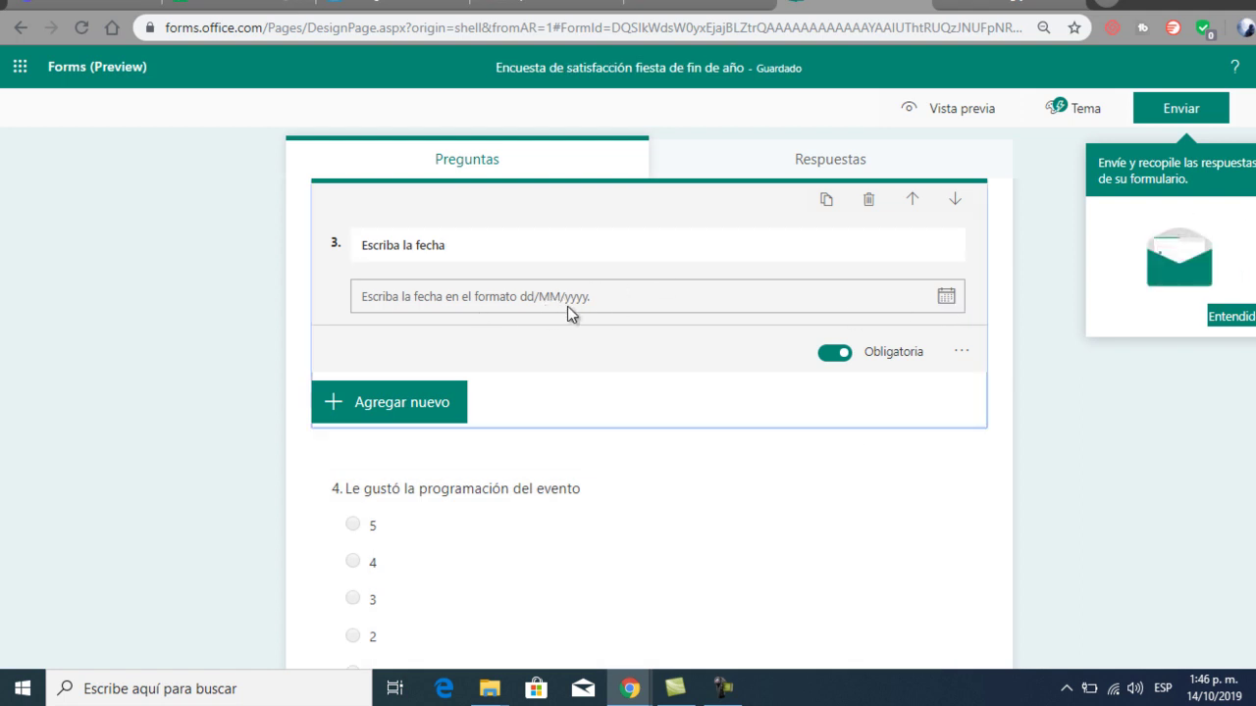
left_click(1164, 592)
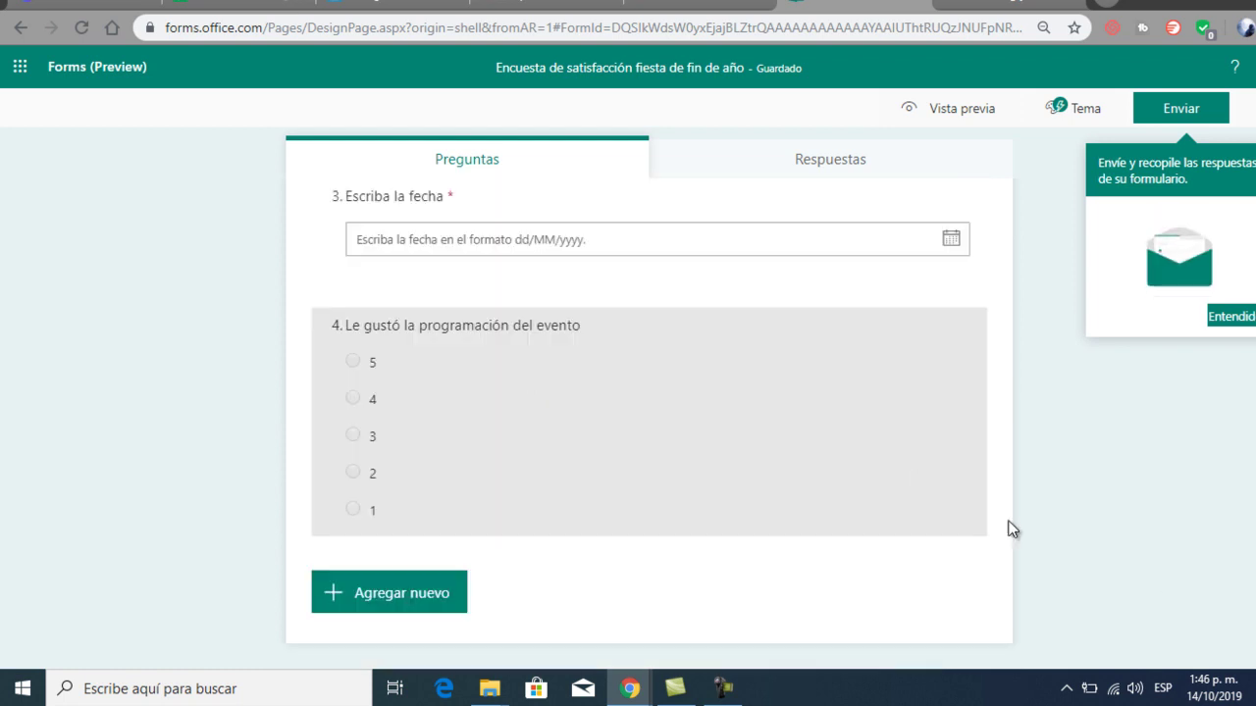
Try the three suggested form themes and apply the blue one with school illustrations
left_click(1067, 110)
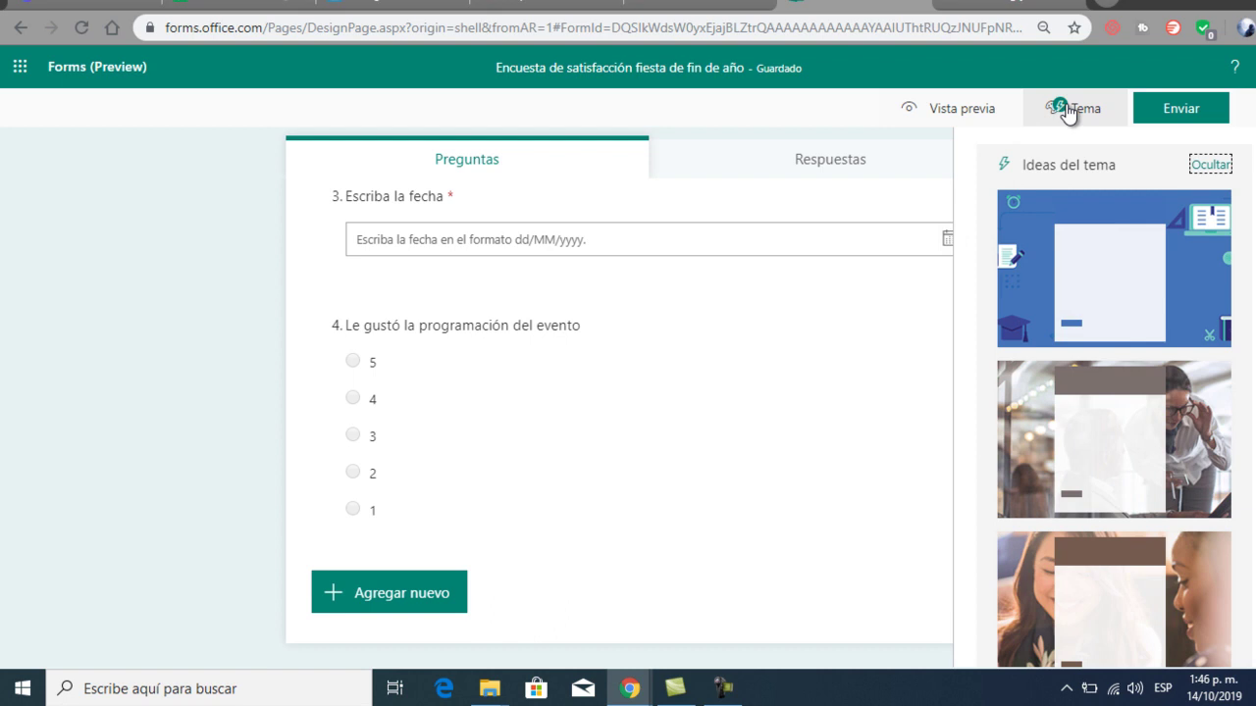
left_click(1198, 282)
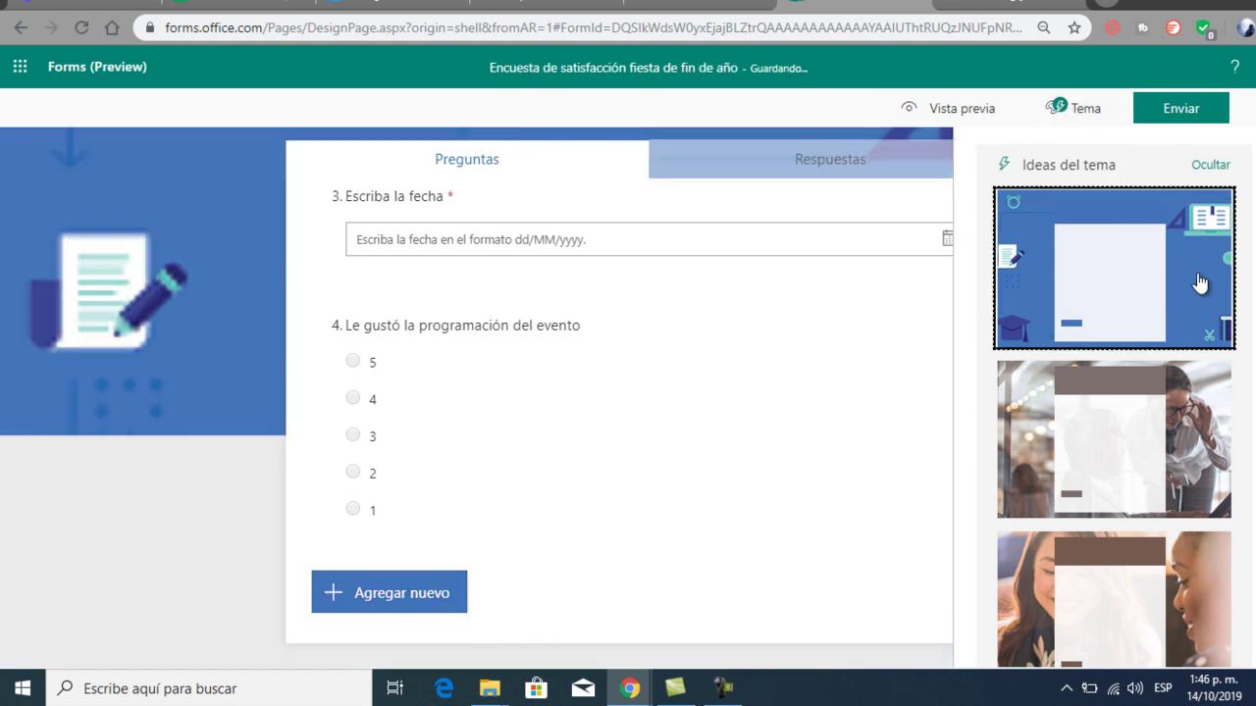
left_click(1214, 443)
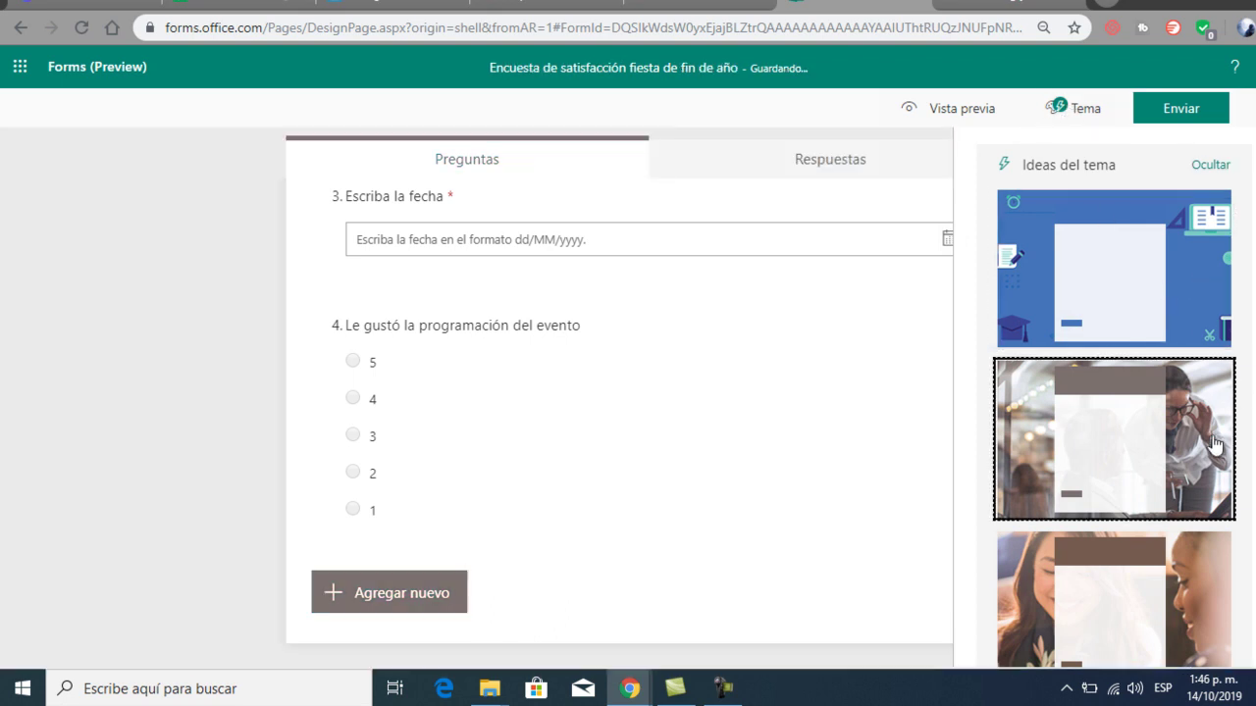
left_click(1202, 580)
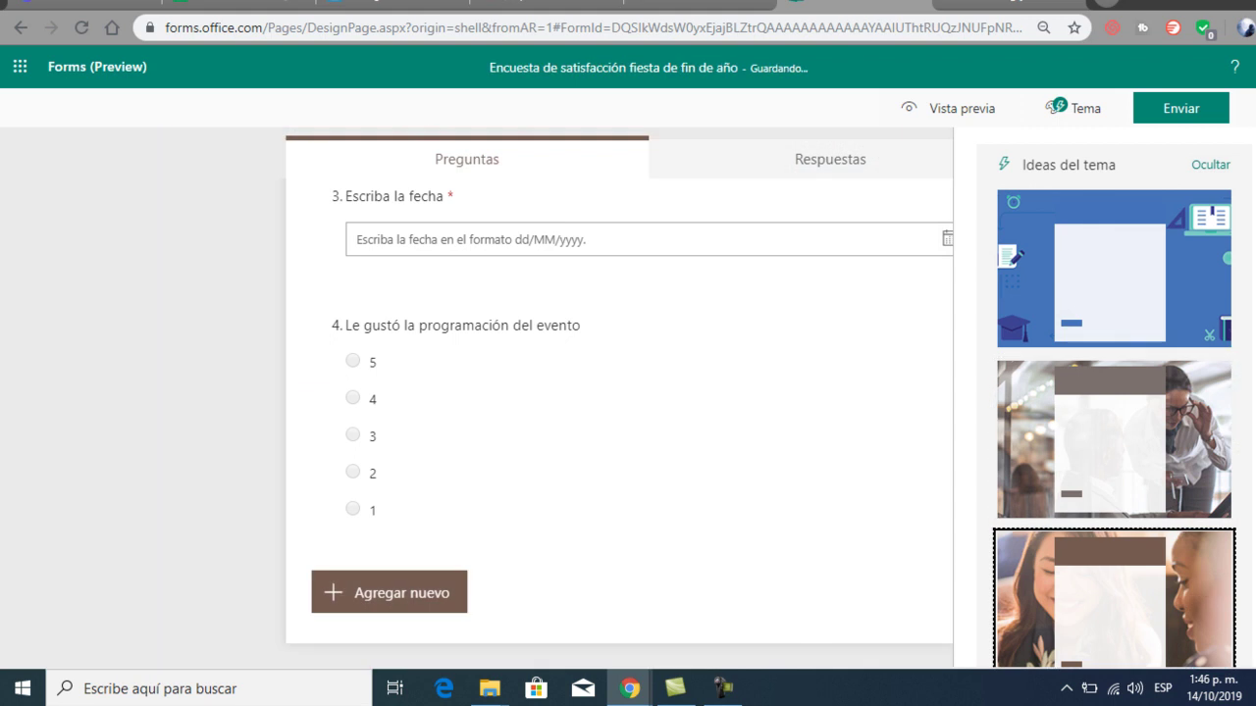
right_click(972, 291)
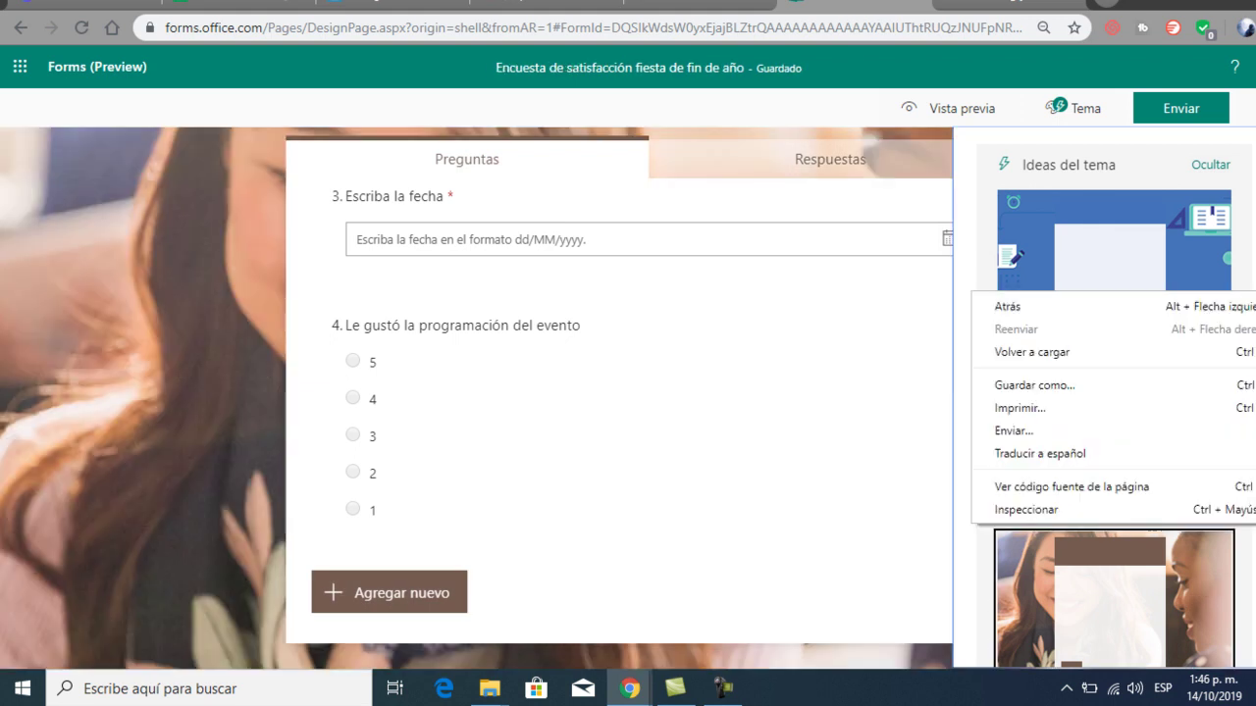
right_click(971, 227)
right_click(971, 227)
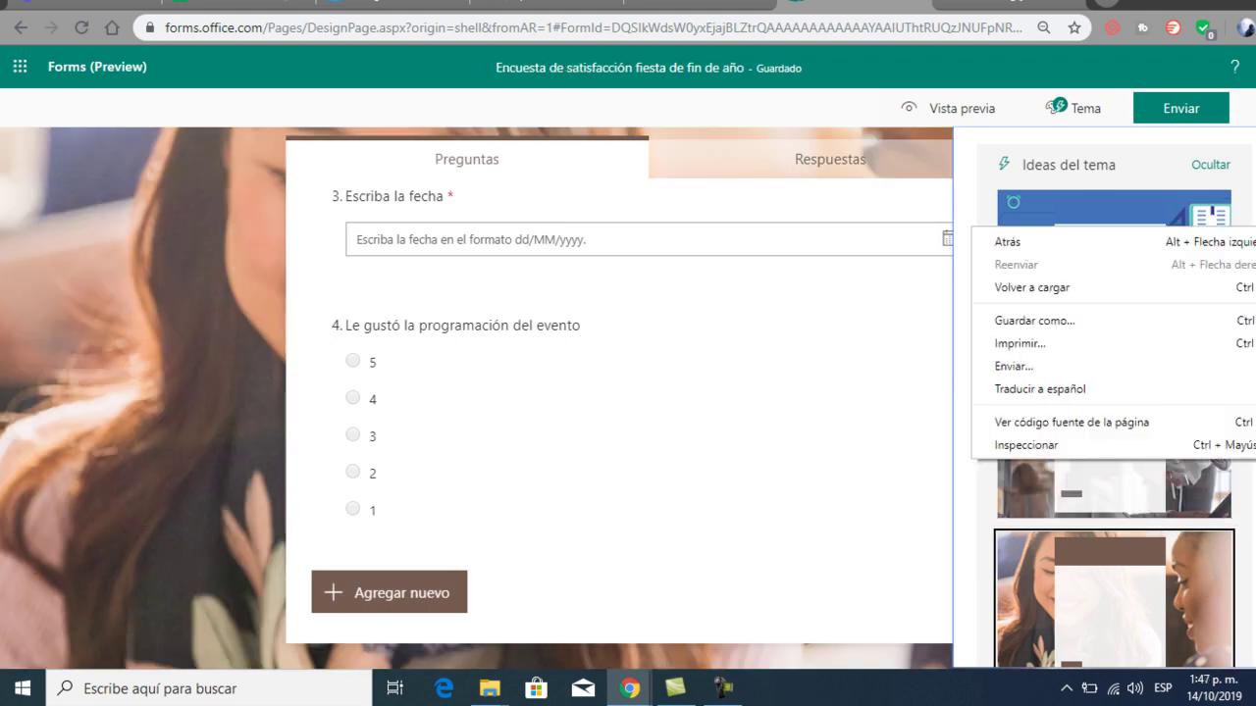
key("Escape")
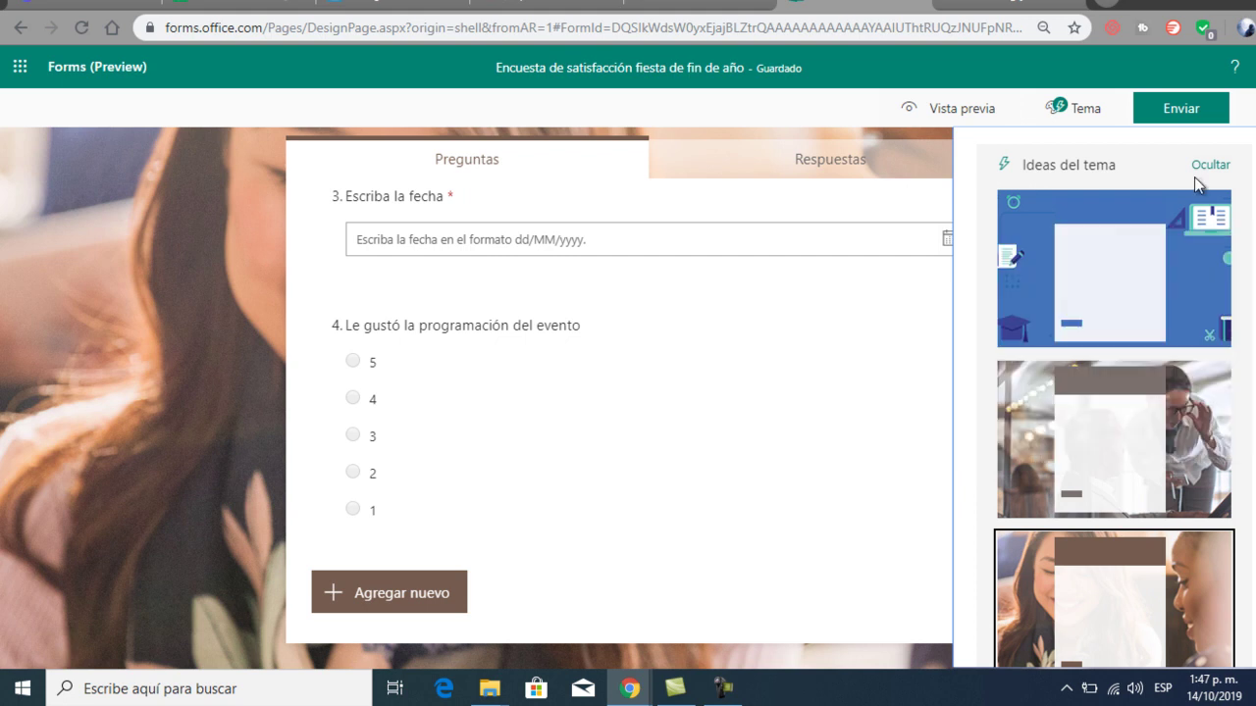
left_click(1111, 207)
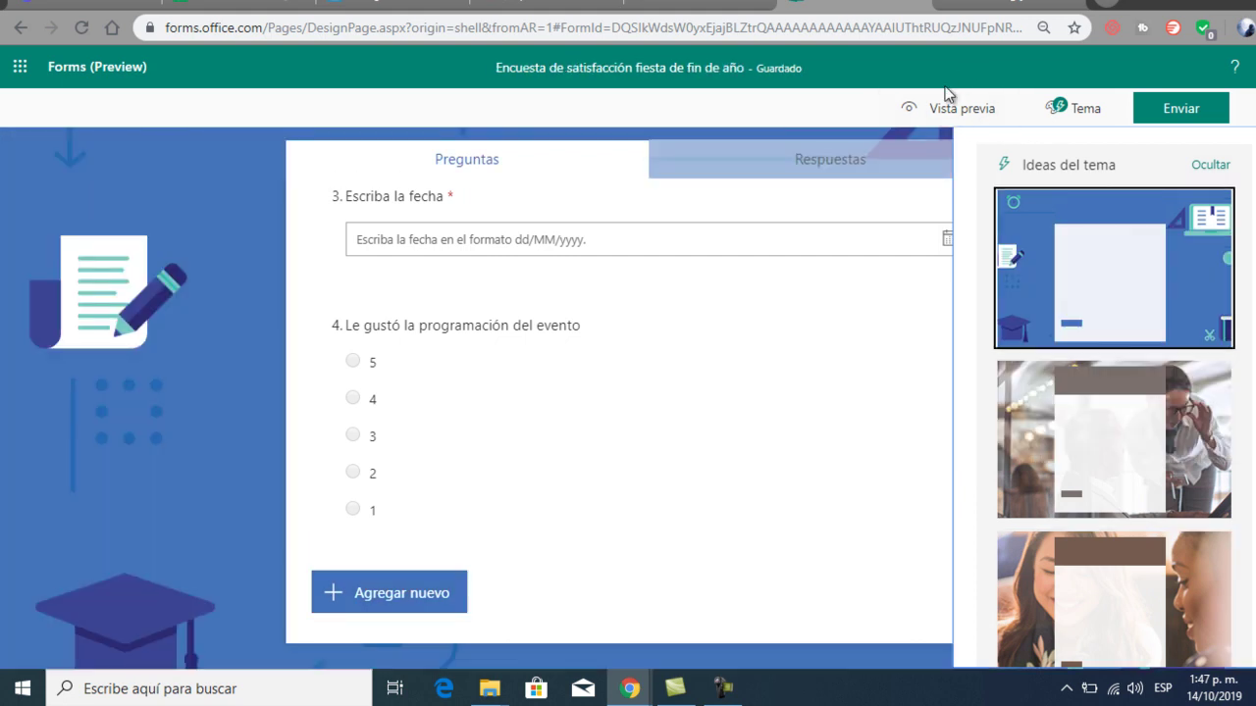
Preview the survey as respondents see it on a PC, examining all questions and the date question's calendar
left_click(934, 110)
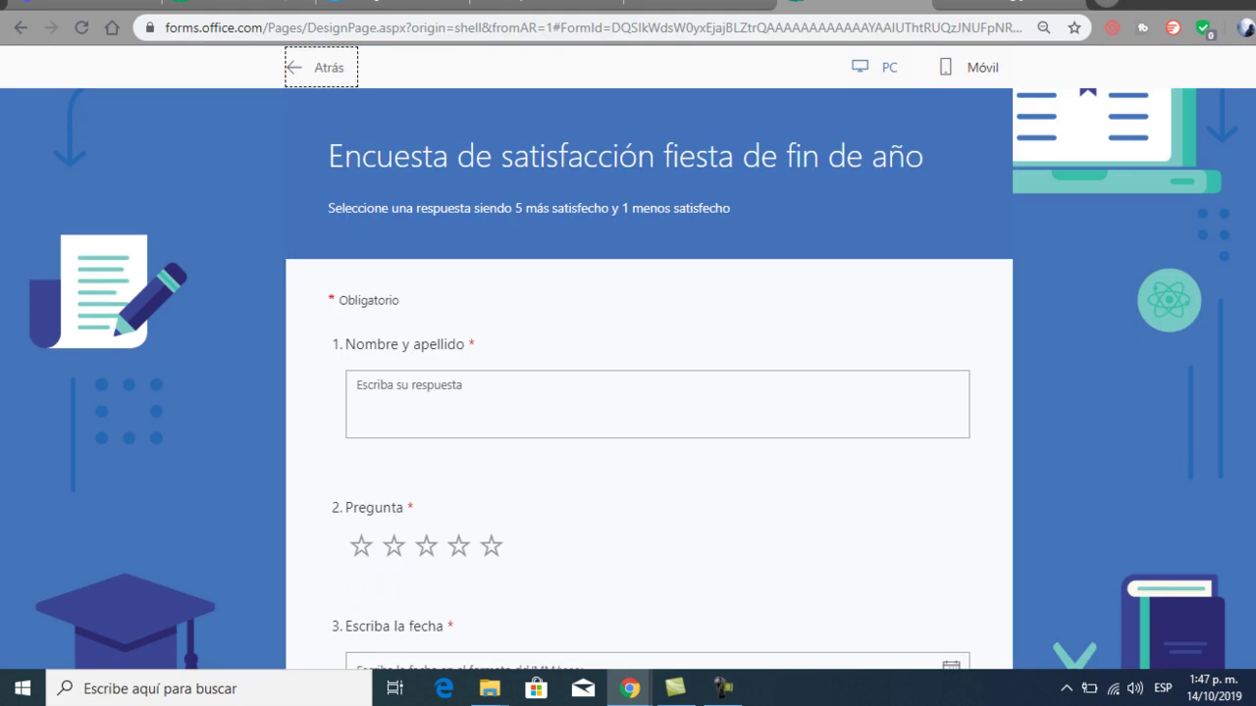
right_click(971, 360)
scroll(971, 363, "down", 5)
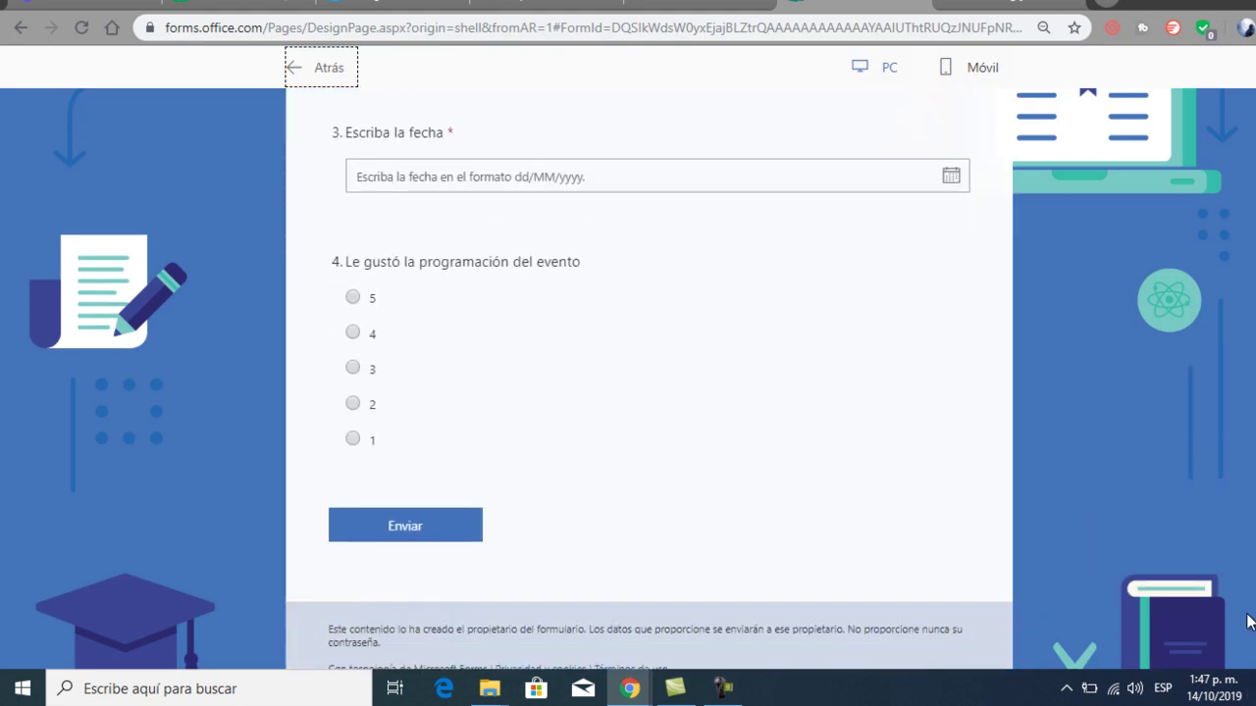
left_click(952, 179)
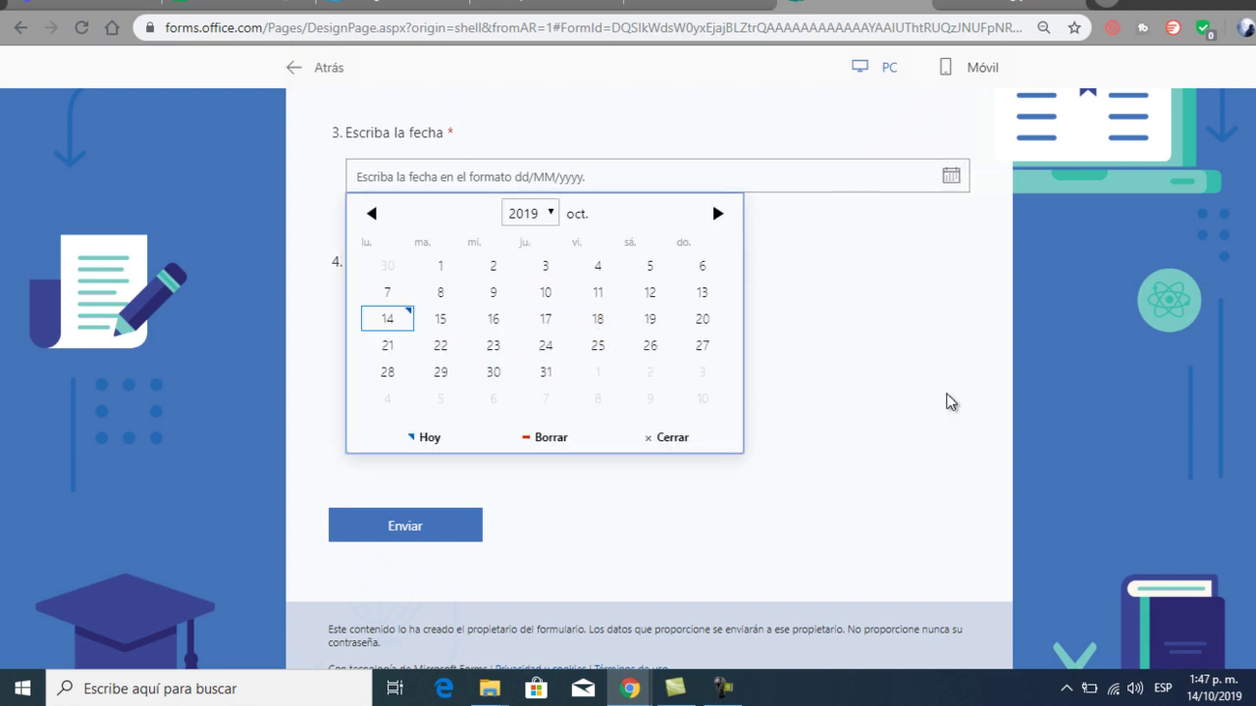
left_click(877, 524)
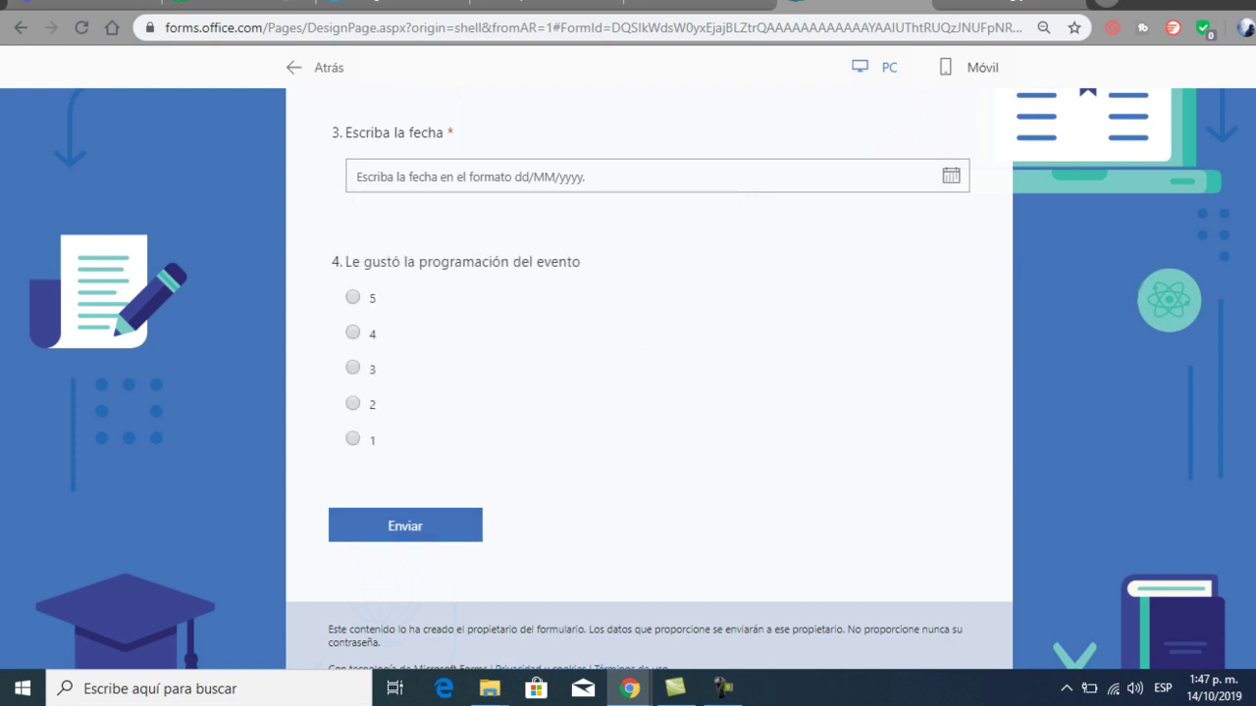
scroll(649, 372, "up", 5)
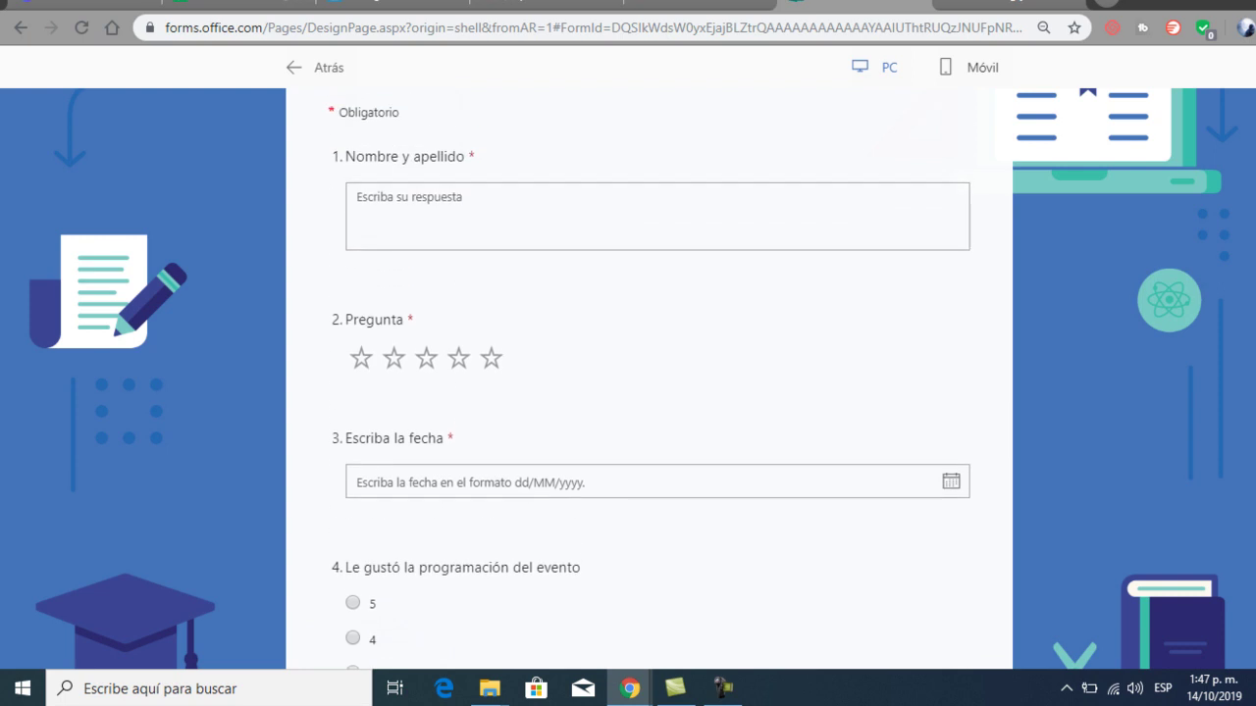
scroll(649, 373, "up", 1)
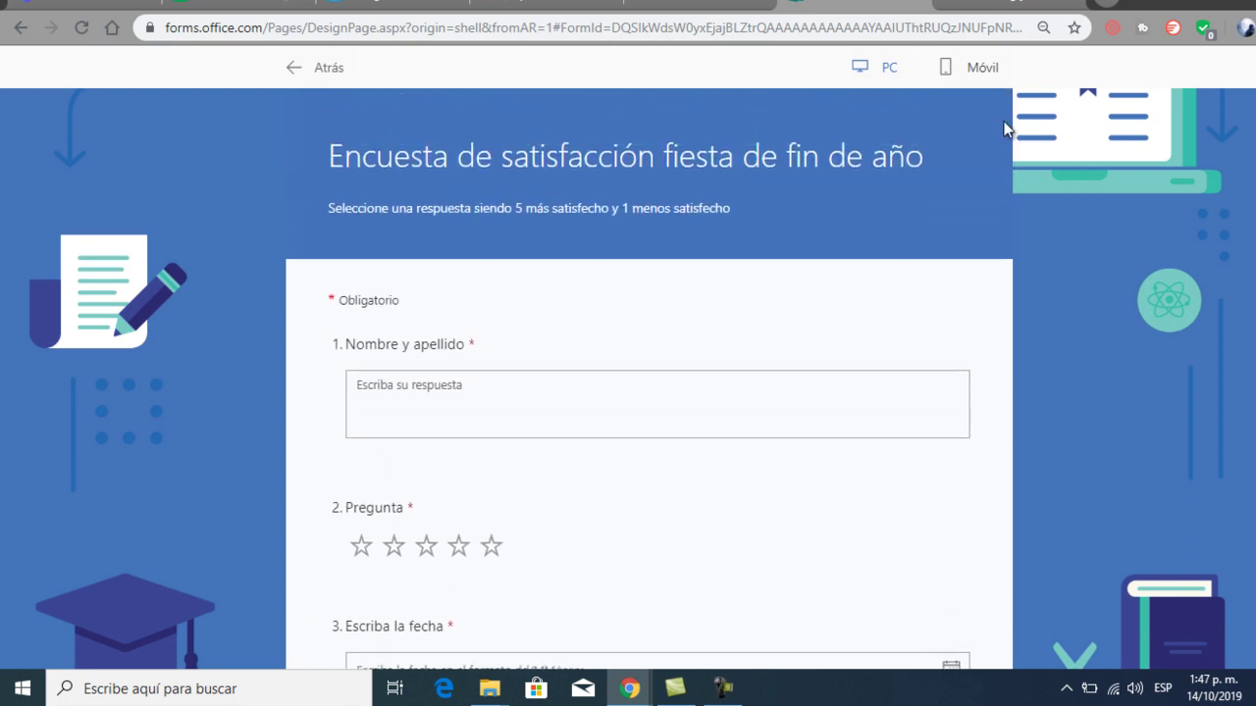
Preview the survey in the mobile layout (Móvil), switch back to the PC layout and return to editing
left_click(956, 70)
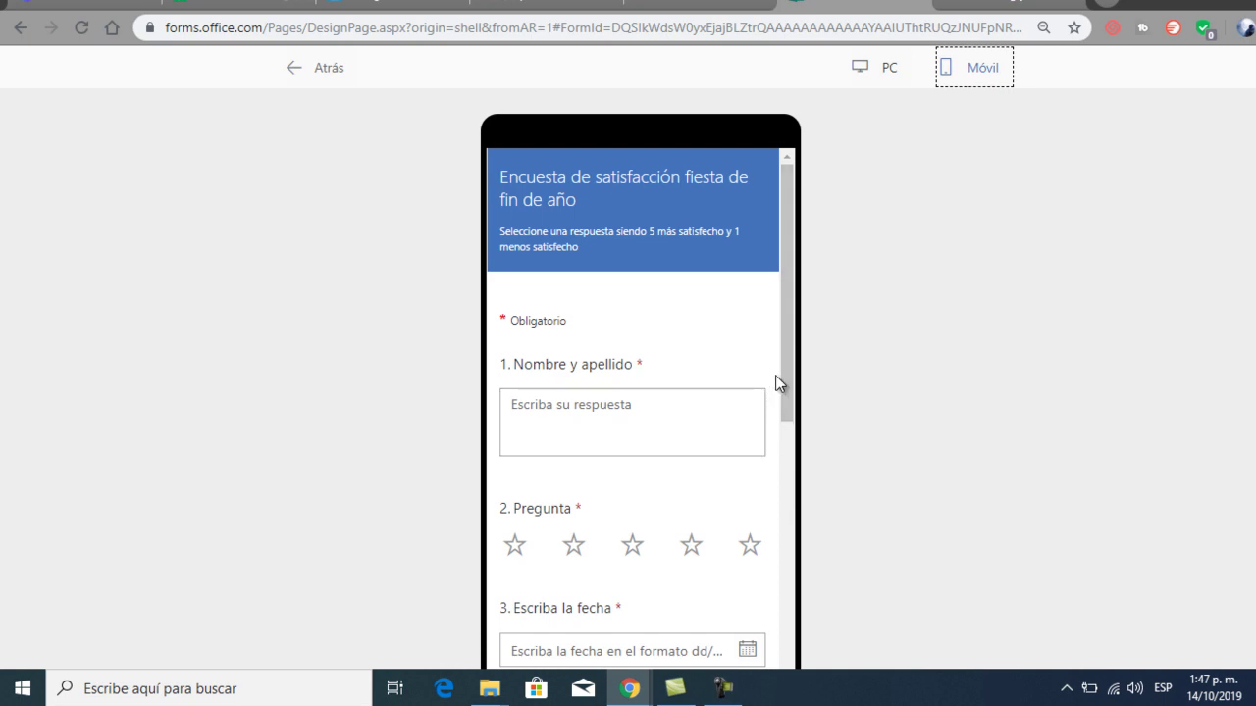
left_click(890, 69)
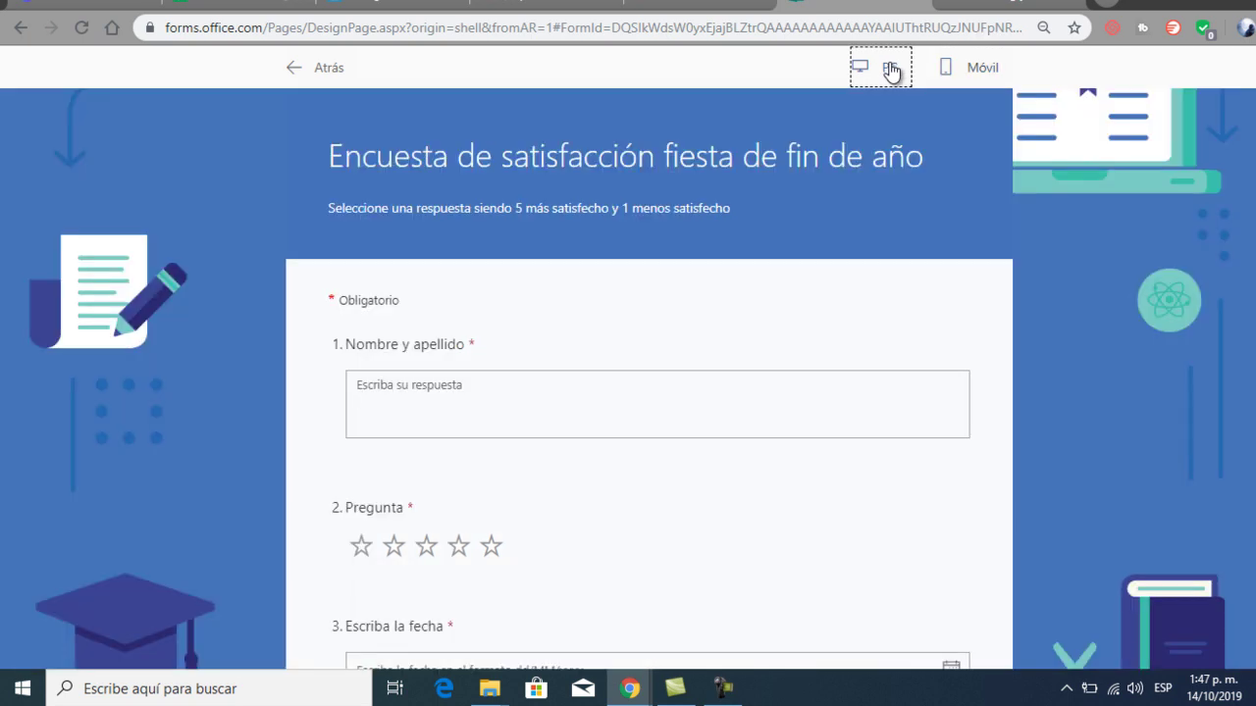
left_click(305, 62)
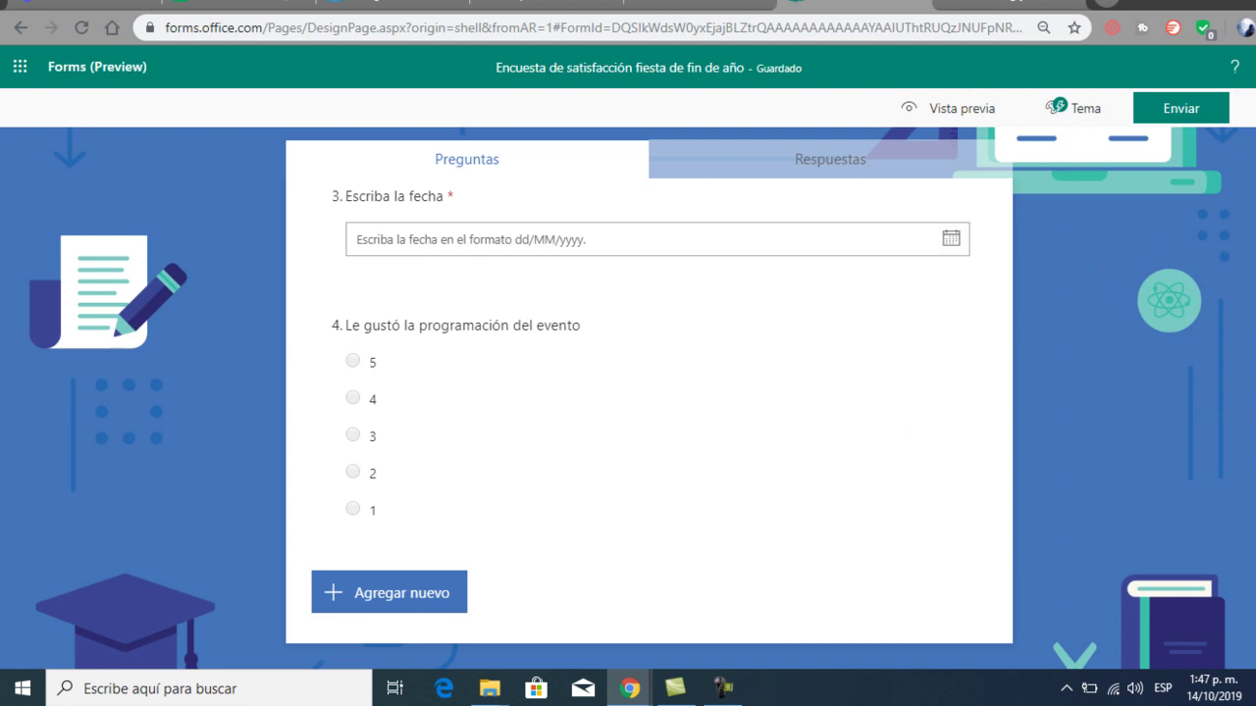
In the form settings, enable a start date of 14/10/2019 at 14:00 and an end date of 16/10/2019 at 15:00
left_click(1242, 108)
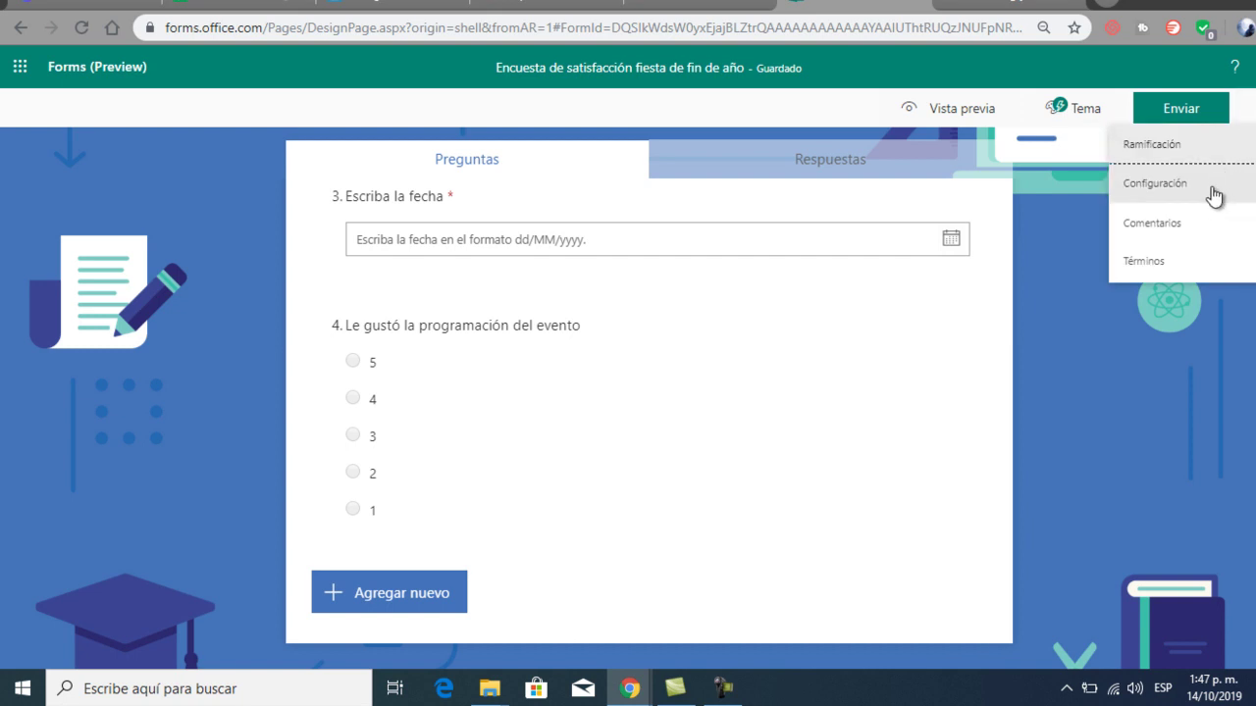
left_click(1171, 188)
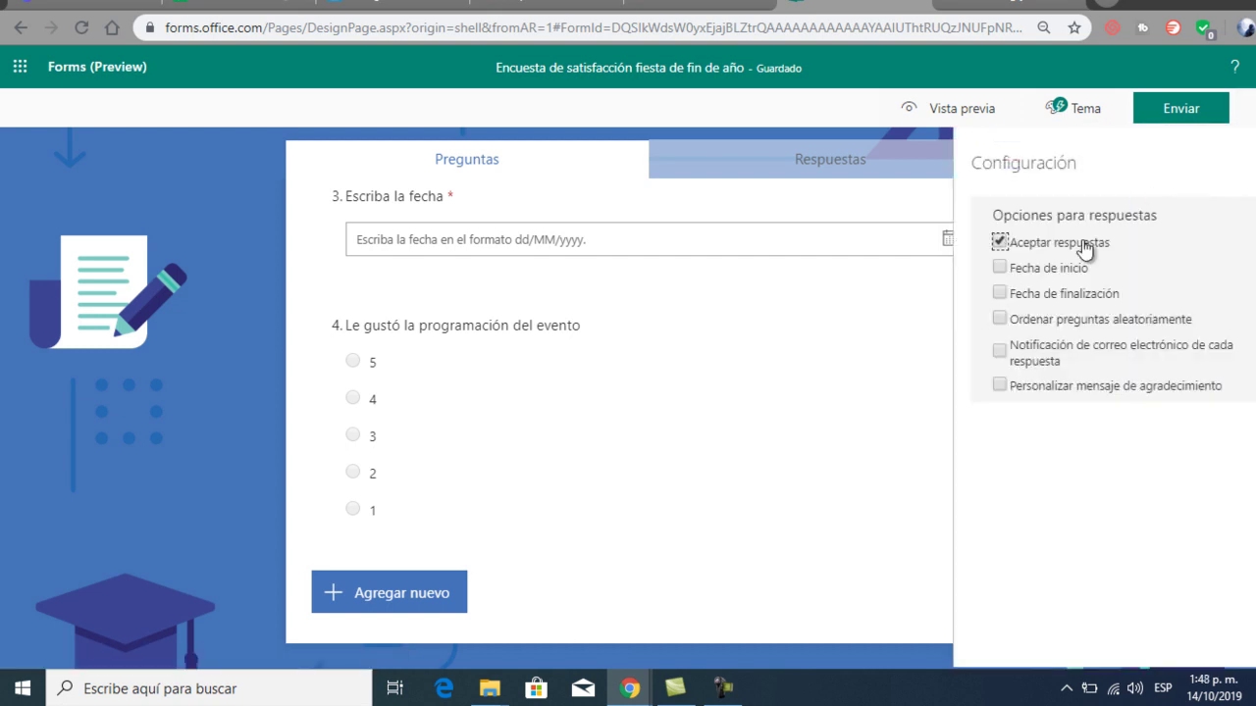
left_click(1001, 268)
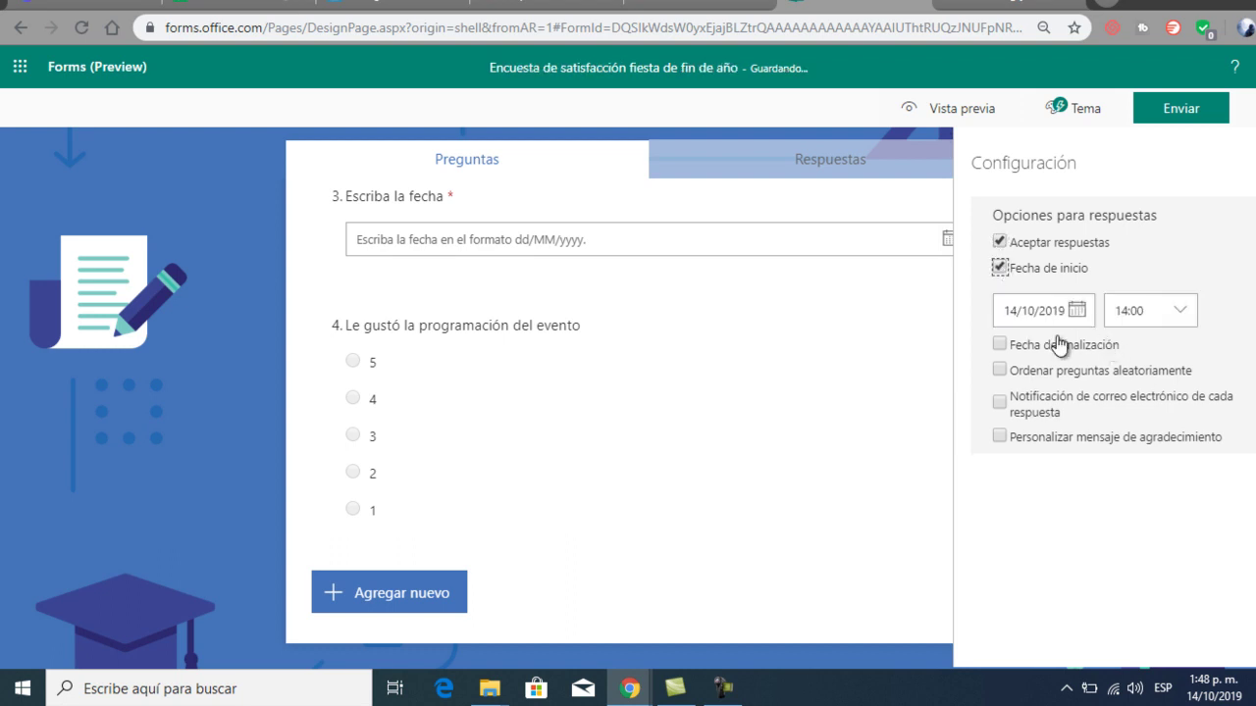
left_click(1000, 344)
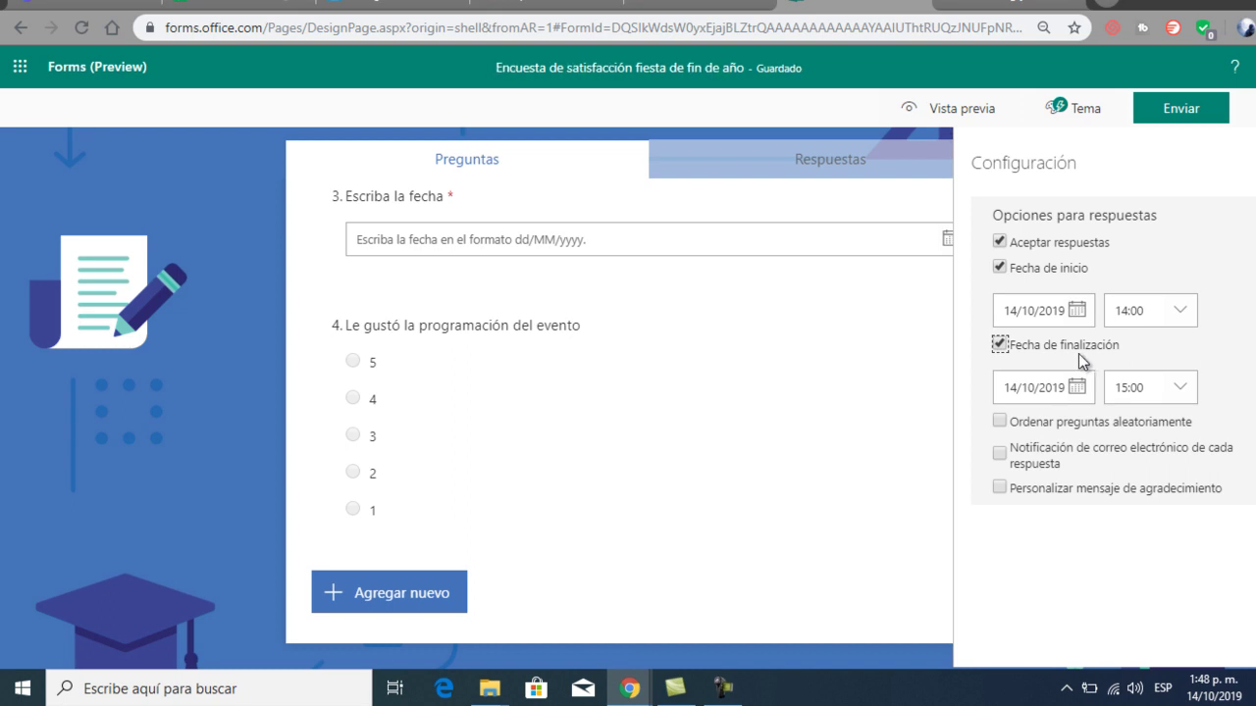
left_click(1058, 395)
left_click(1061, 520)
Switch random question ordering on and off again, and enable e-mail notification of each response
left_click(1005, 424)
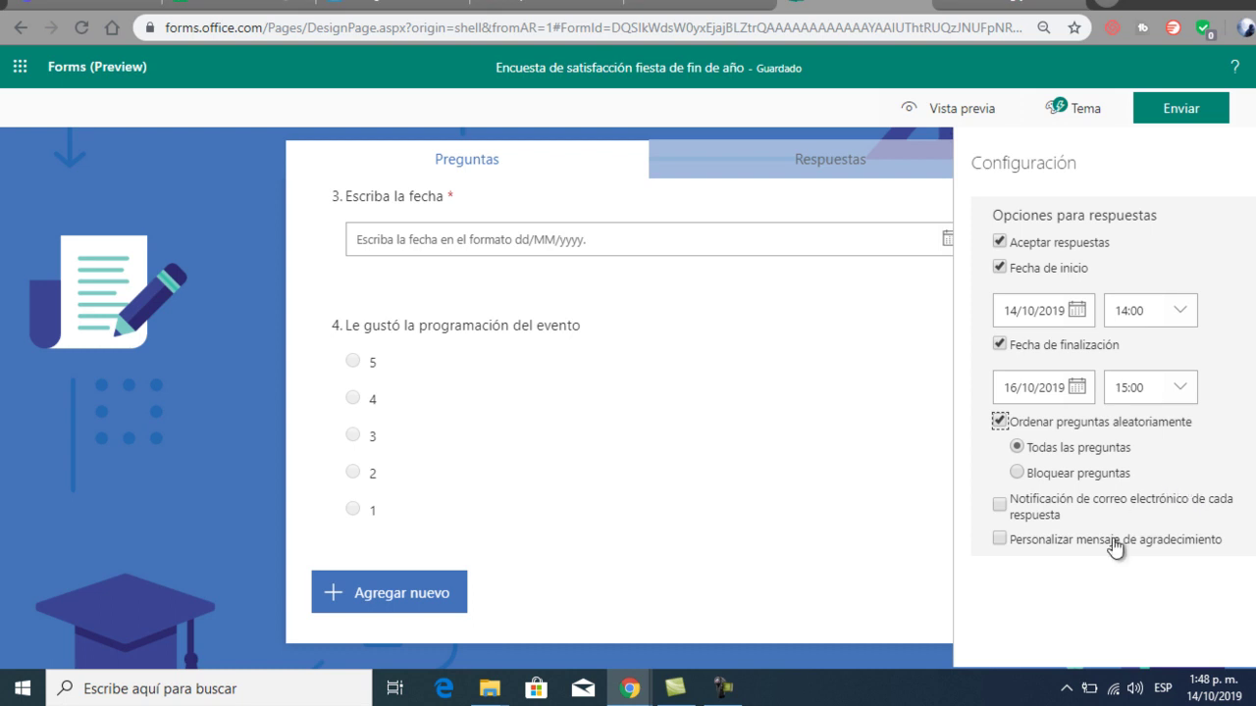
left_click(1002, 421)
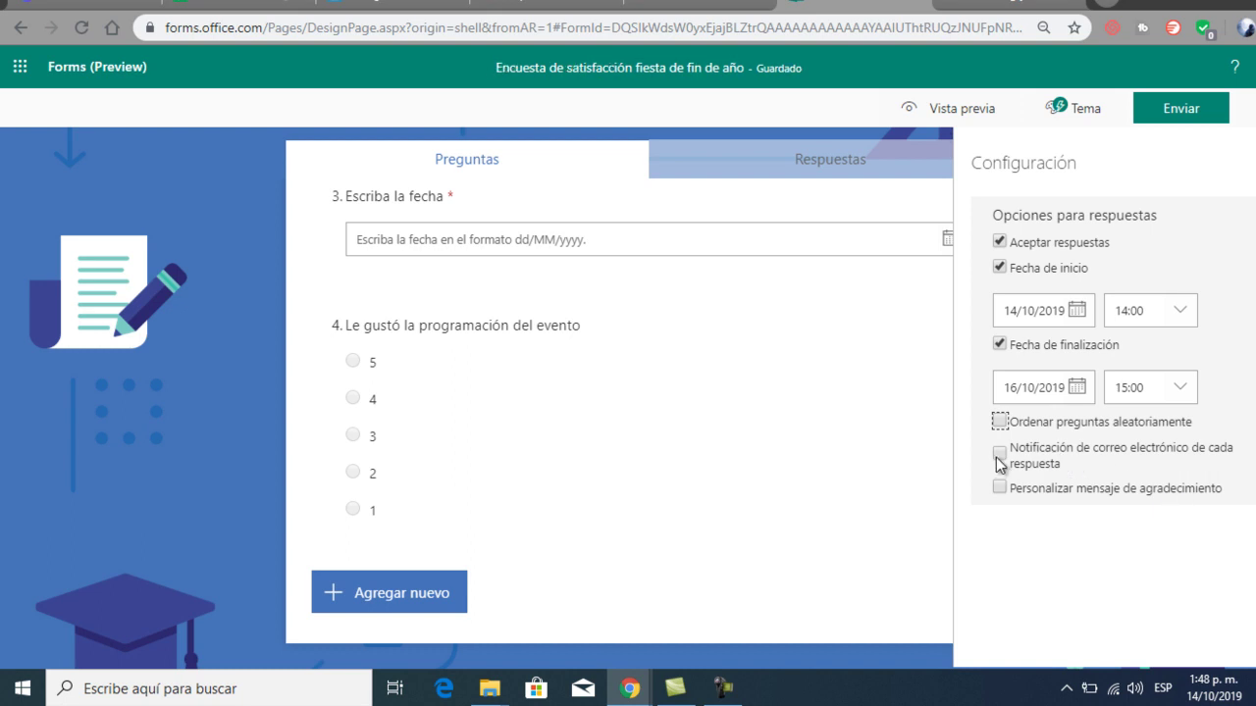
left_click(998, 454)
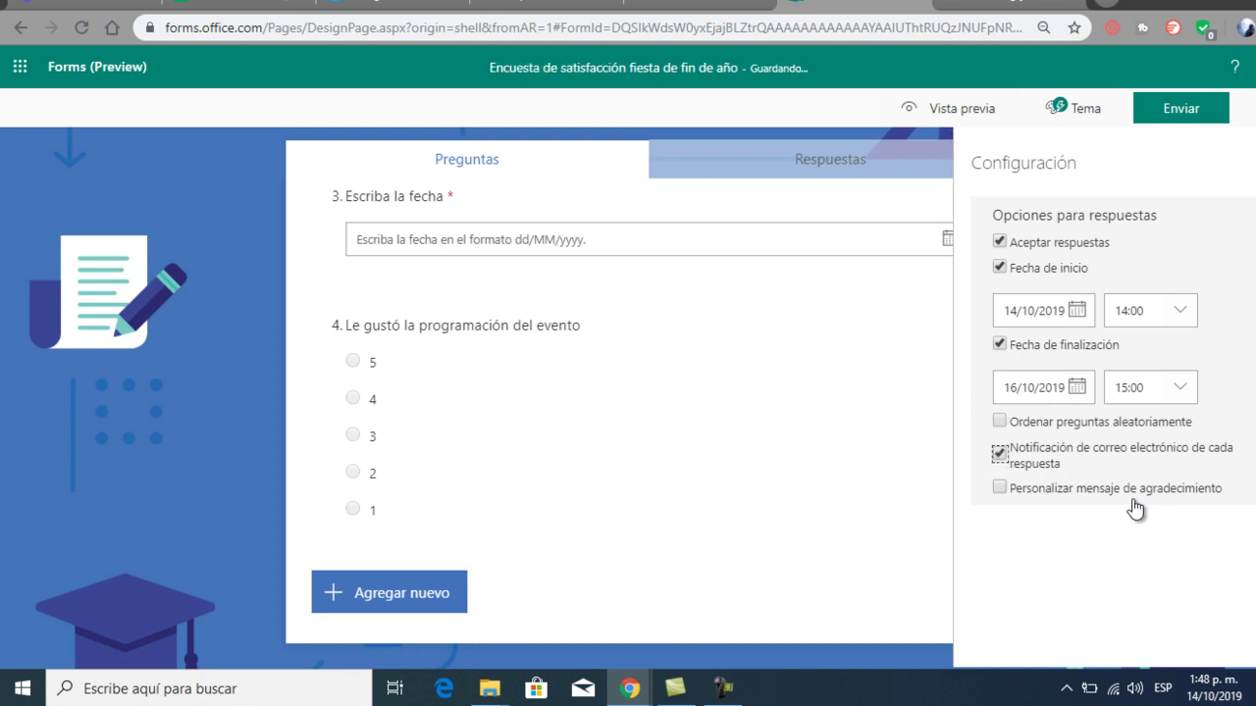
Enable a custom thank-you message reading "La respuesta se ha enviado. Gracias por participar de esta encuesta."
left_click(1001, 487)
left_click(1177, 519)
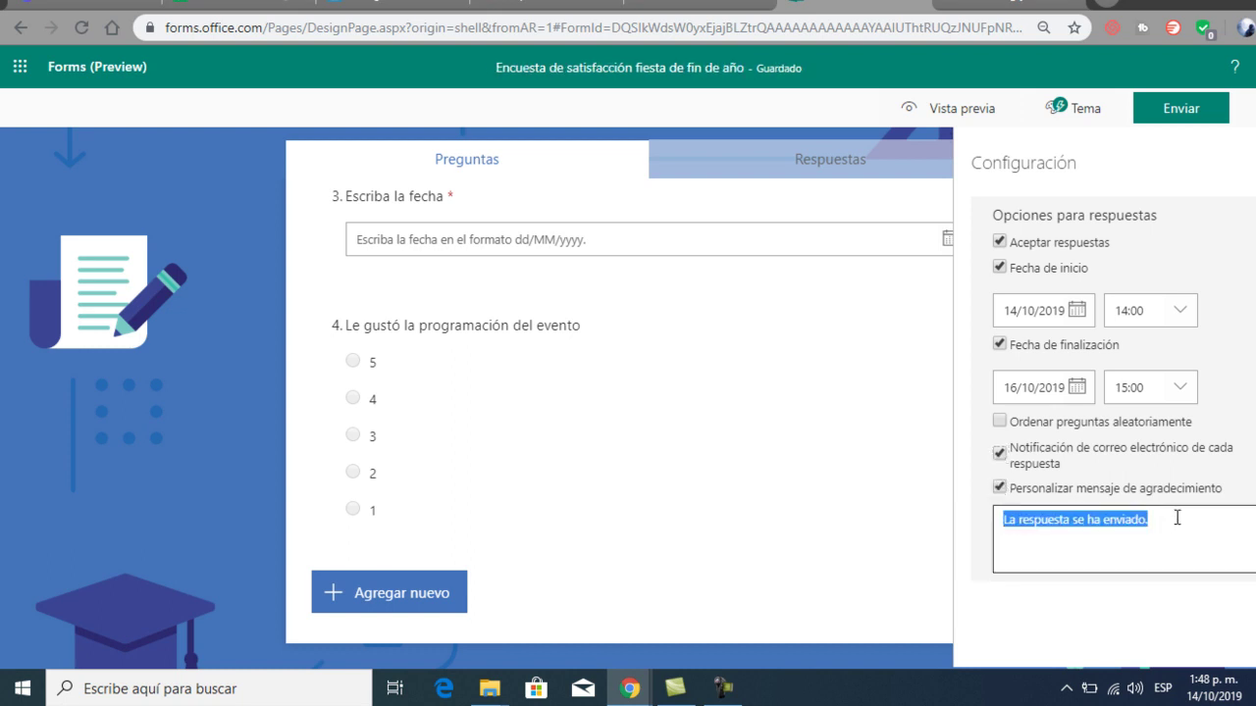
left_click(1176, 518)
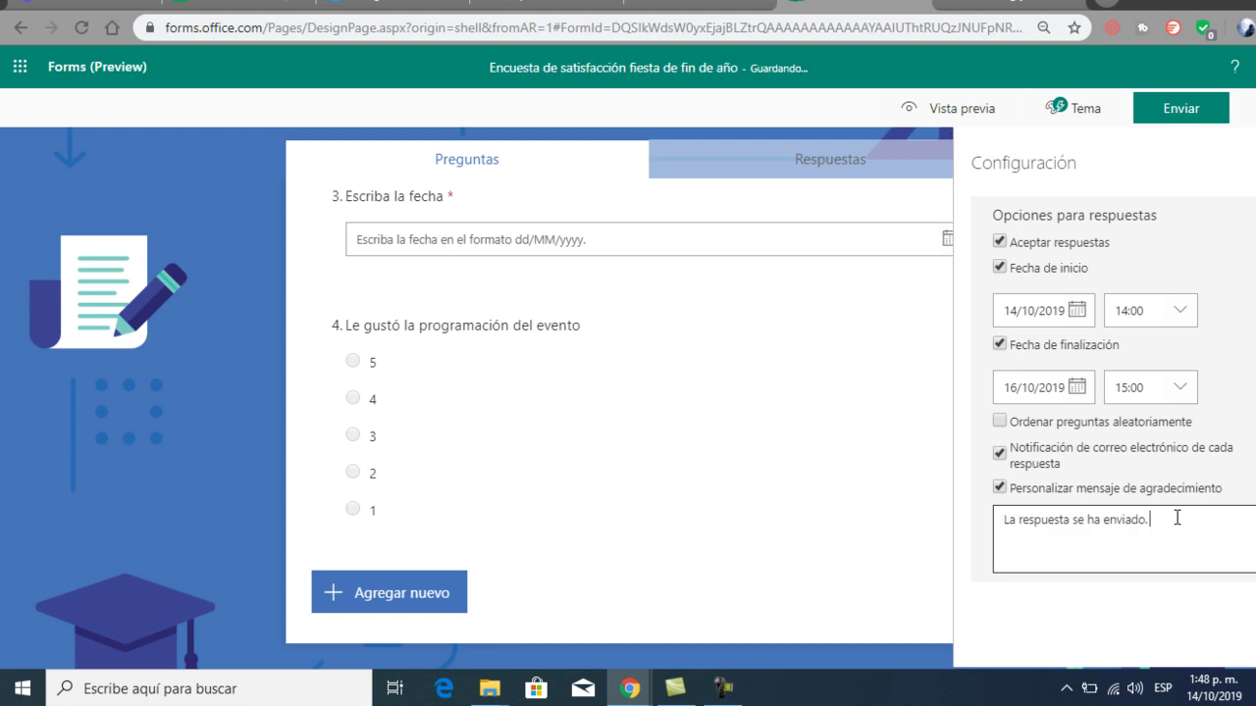
type("Gracias por participar de esta encuesta.")
Examine the survey's sharing options: QR code, embed code and e-mail, choosing Correo to open the e-mail
left_click(1201, 116)
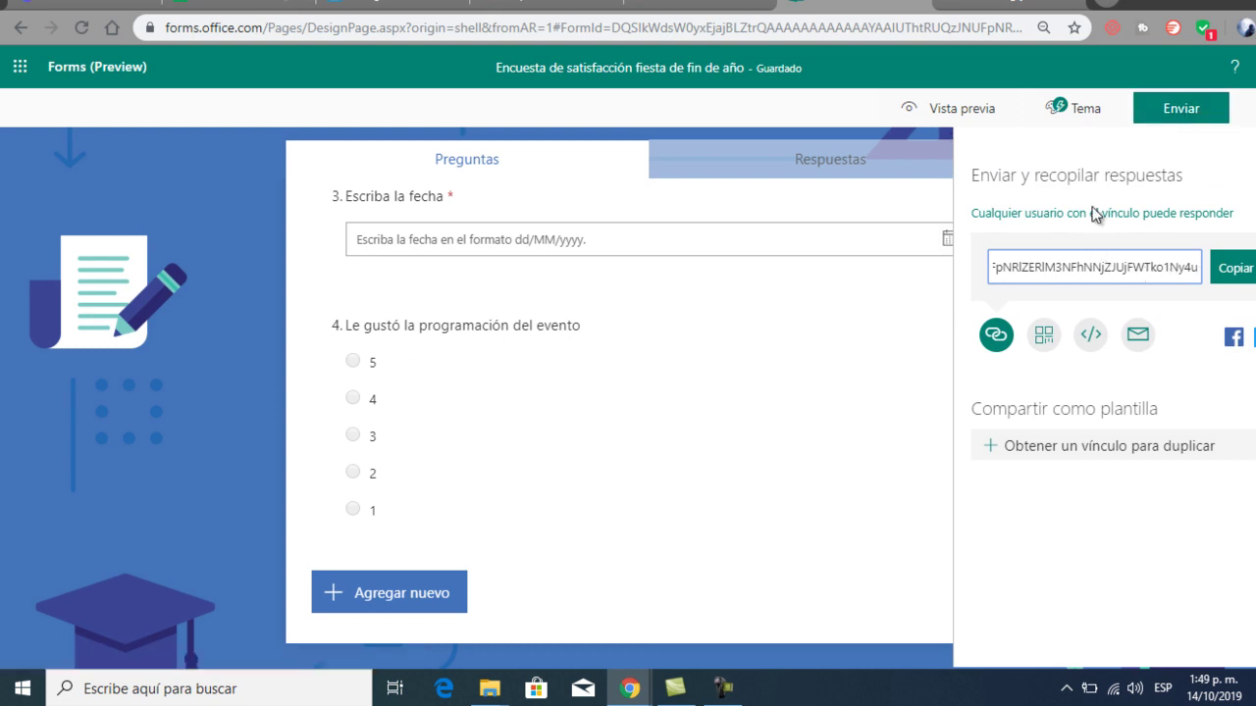
left_click(1044, 336)
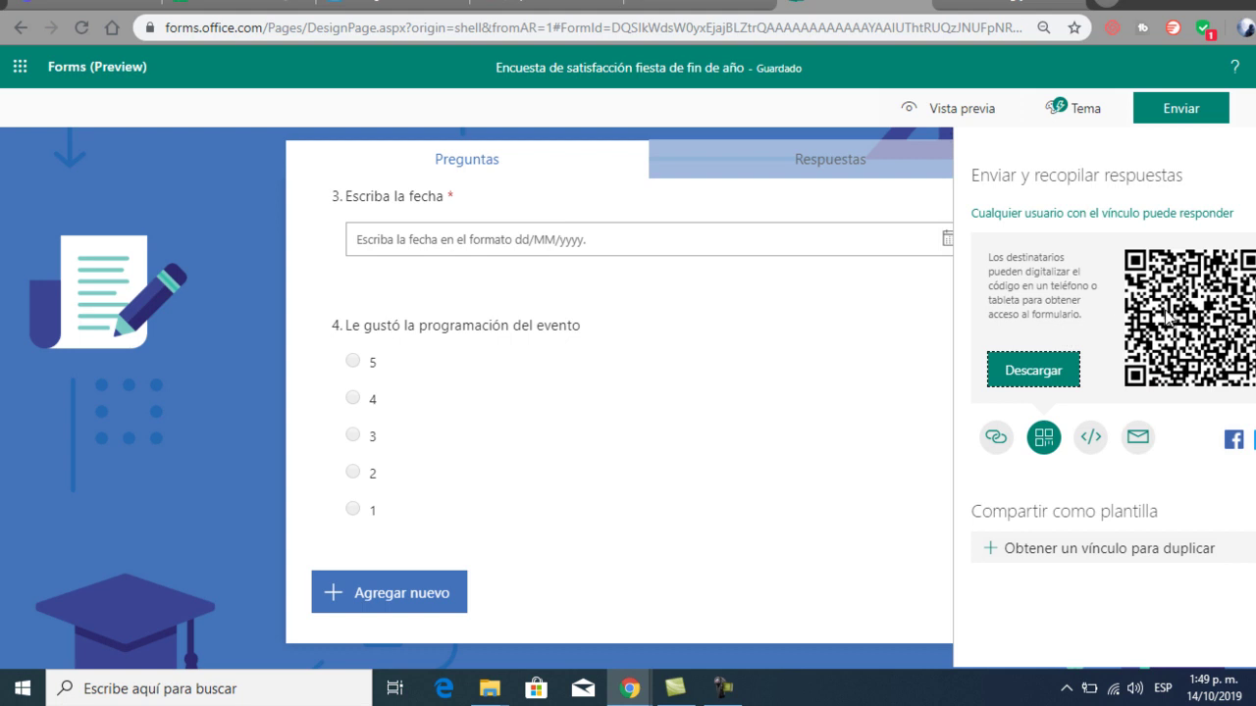
left_click(1089, 436)
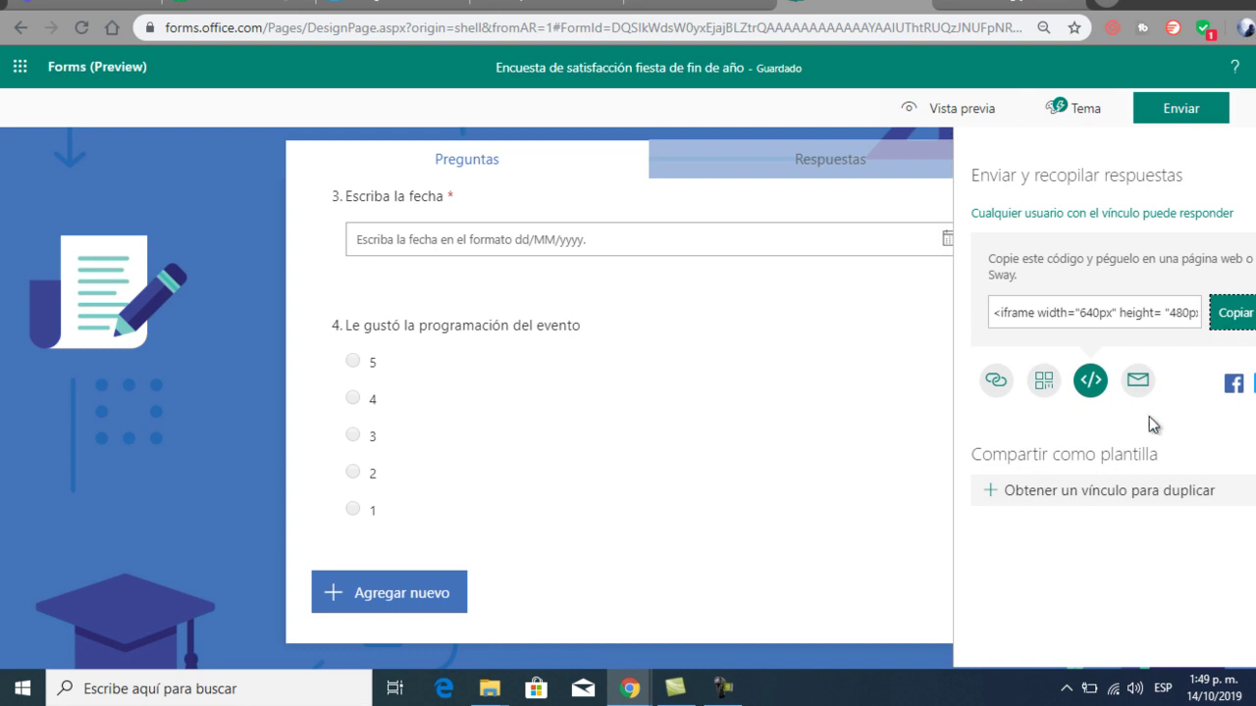
left_click(1140, 382)
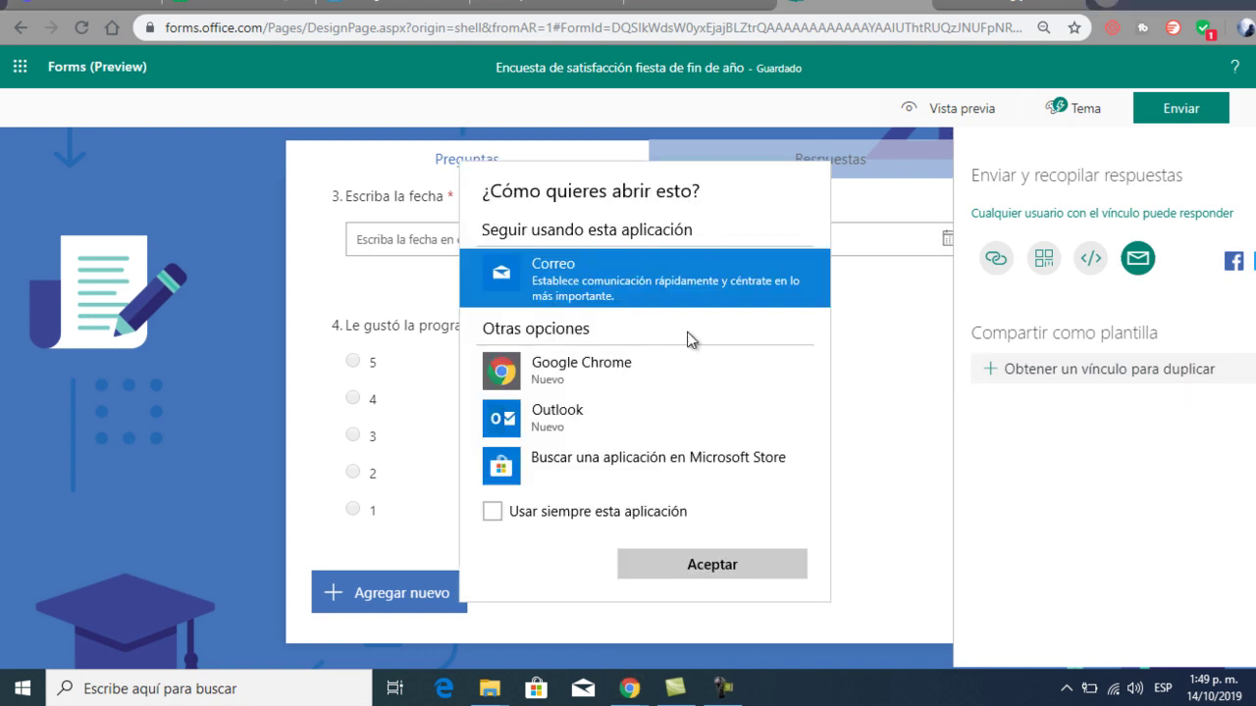
left_click(731, 570)
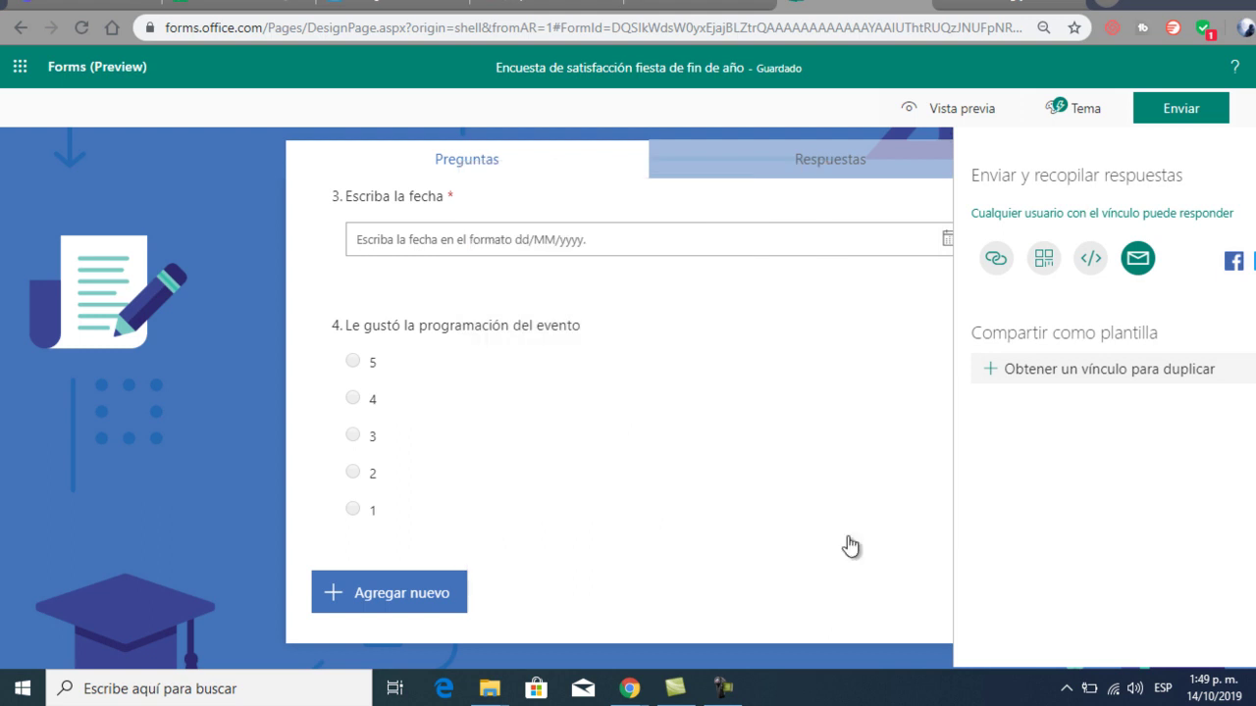
Copy the survey's response link and open it in a new incognito window
left_click(997, 259)
left_click(1248, 260)
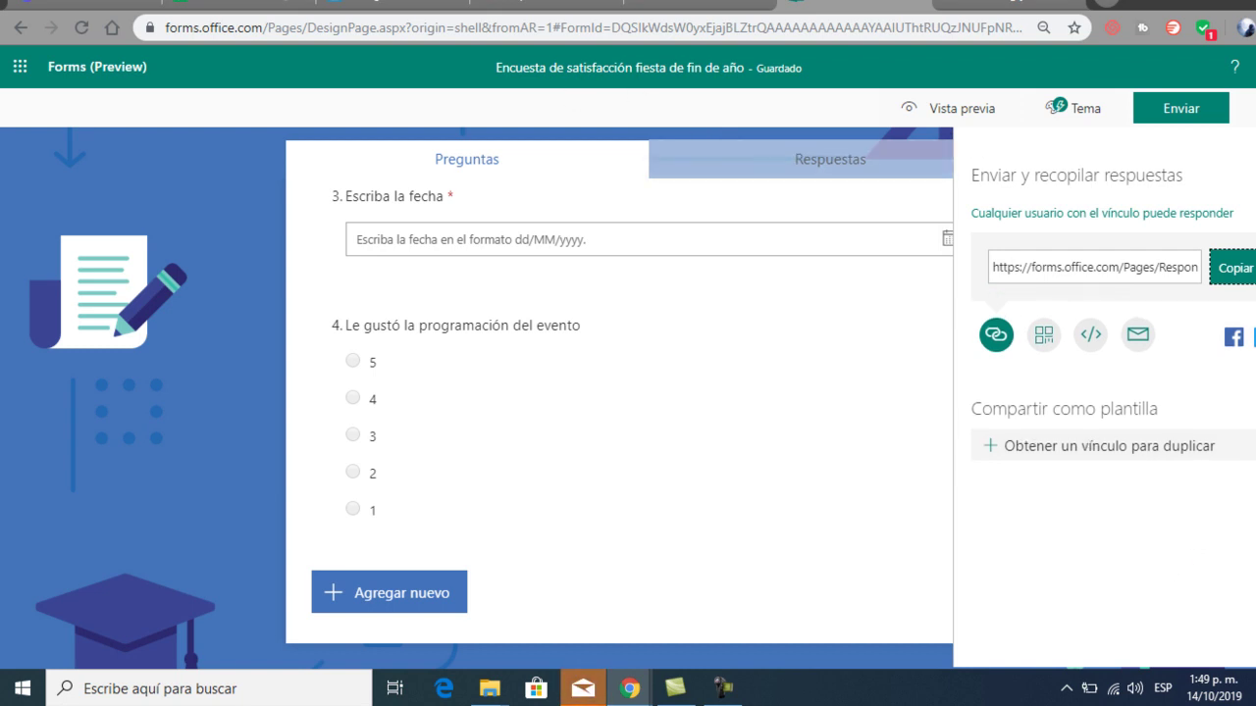
left_click(1251, 28)
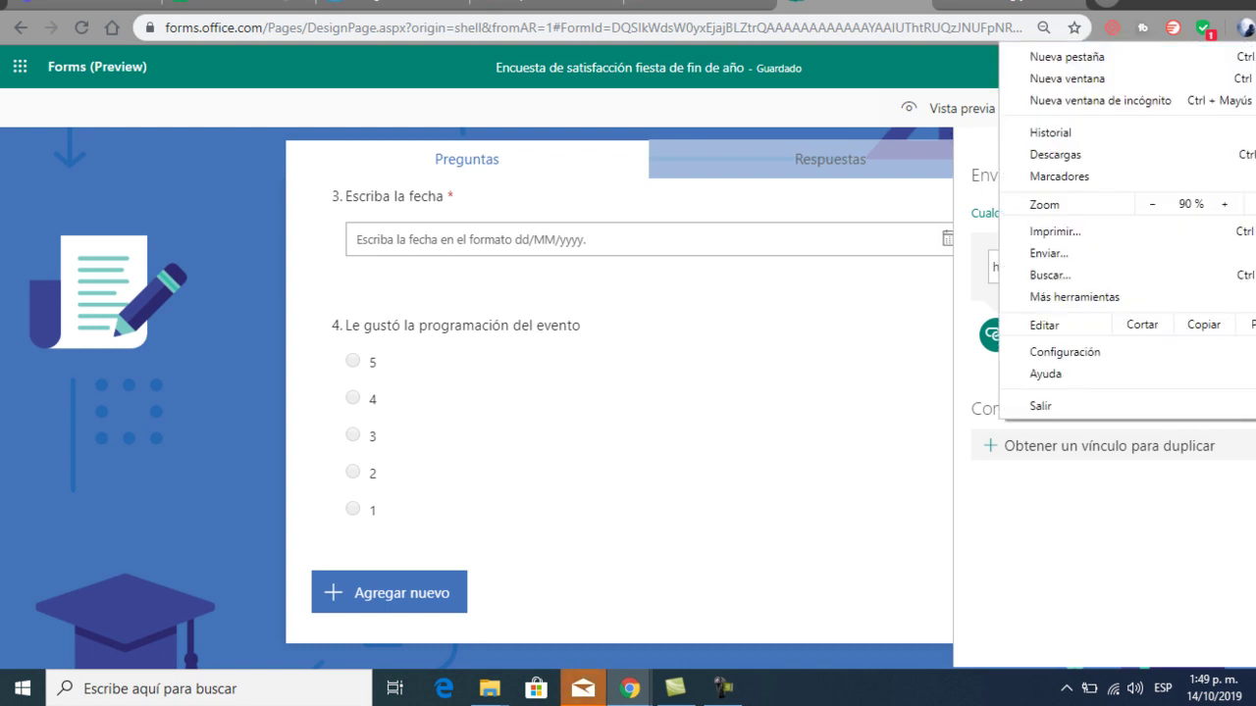
left_click(1144, 102)
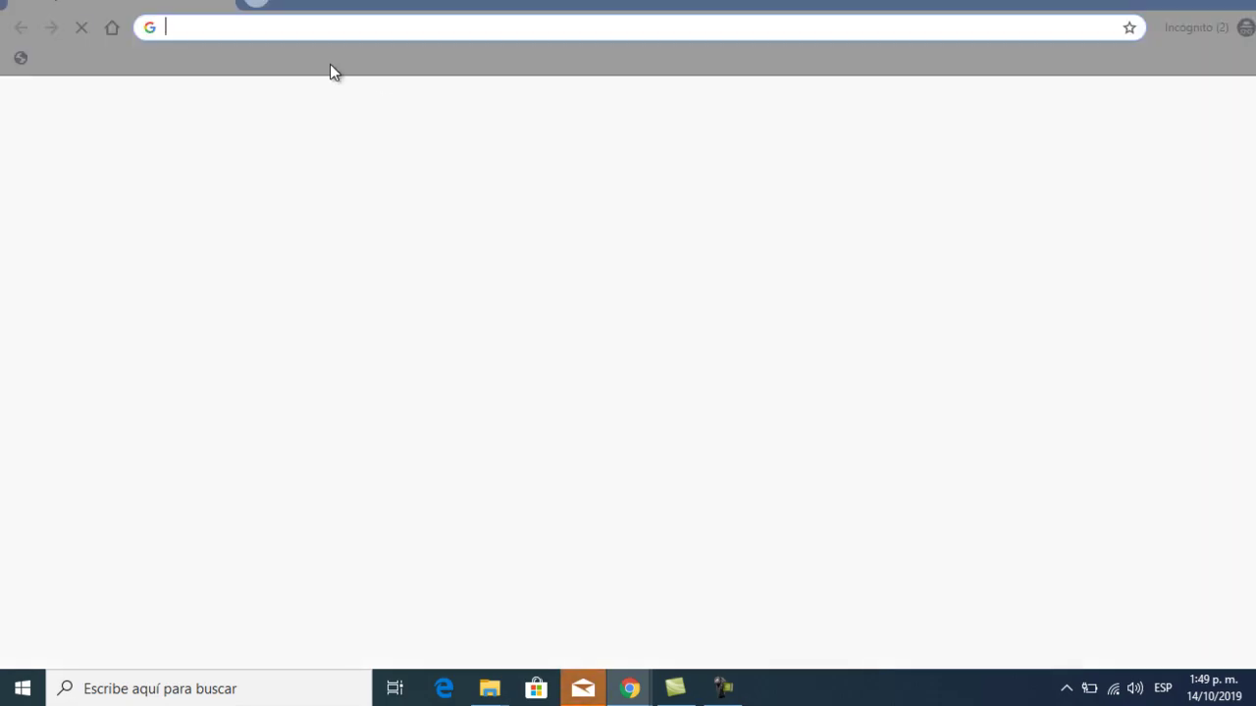
type("https://forms.office.com/Pages/ResponsePage.aspx?id=DQSIkWdsW0yxEjajBLZtrQAAAAAAAAAAAAYAAIUThtRUQzJNUFpNRlZERlM3NFhNNjZJUjFWTko1Ny4u")
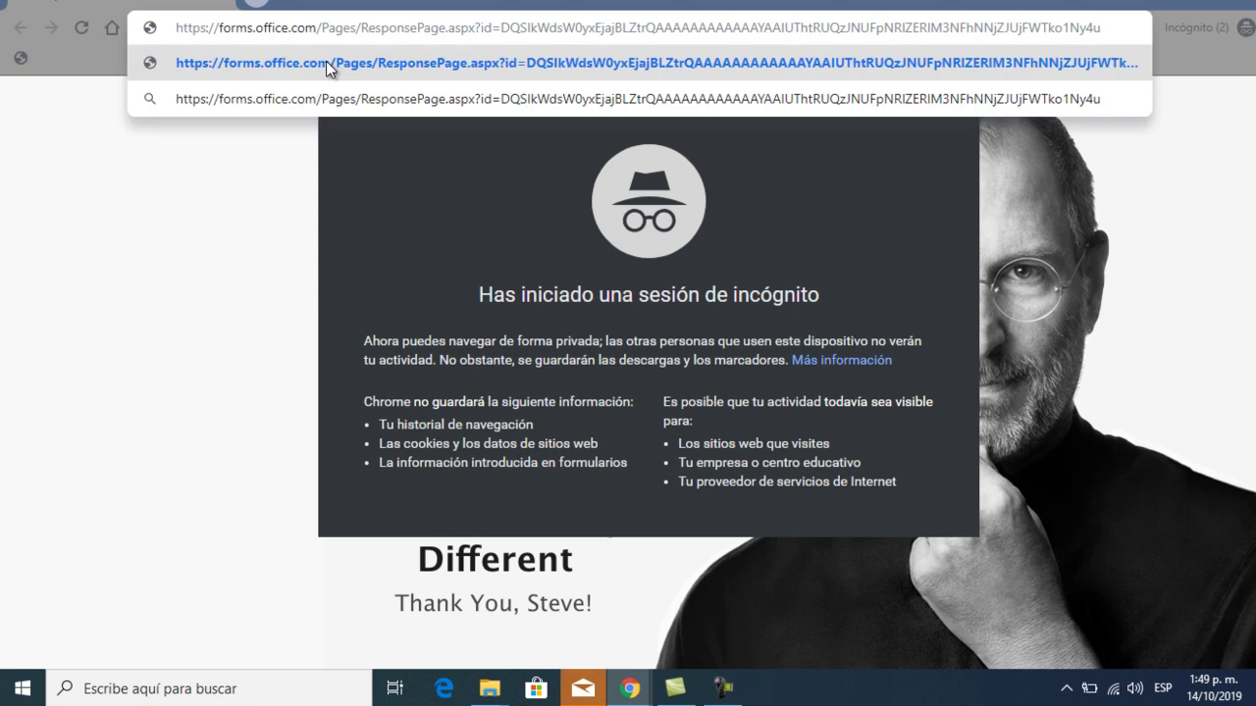
key("Return")
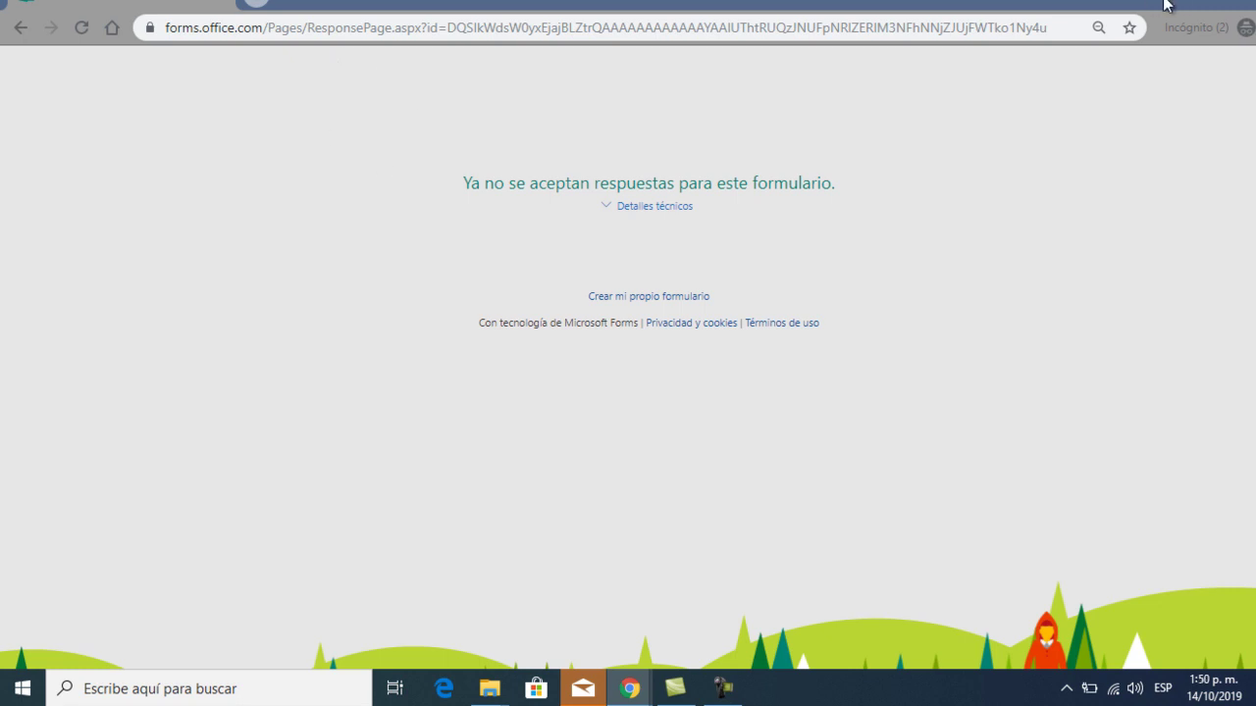
Return to the form editor and disable the end date (Fecha de finalización) in the form settings
left_click(1206, 2)
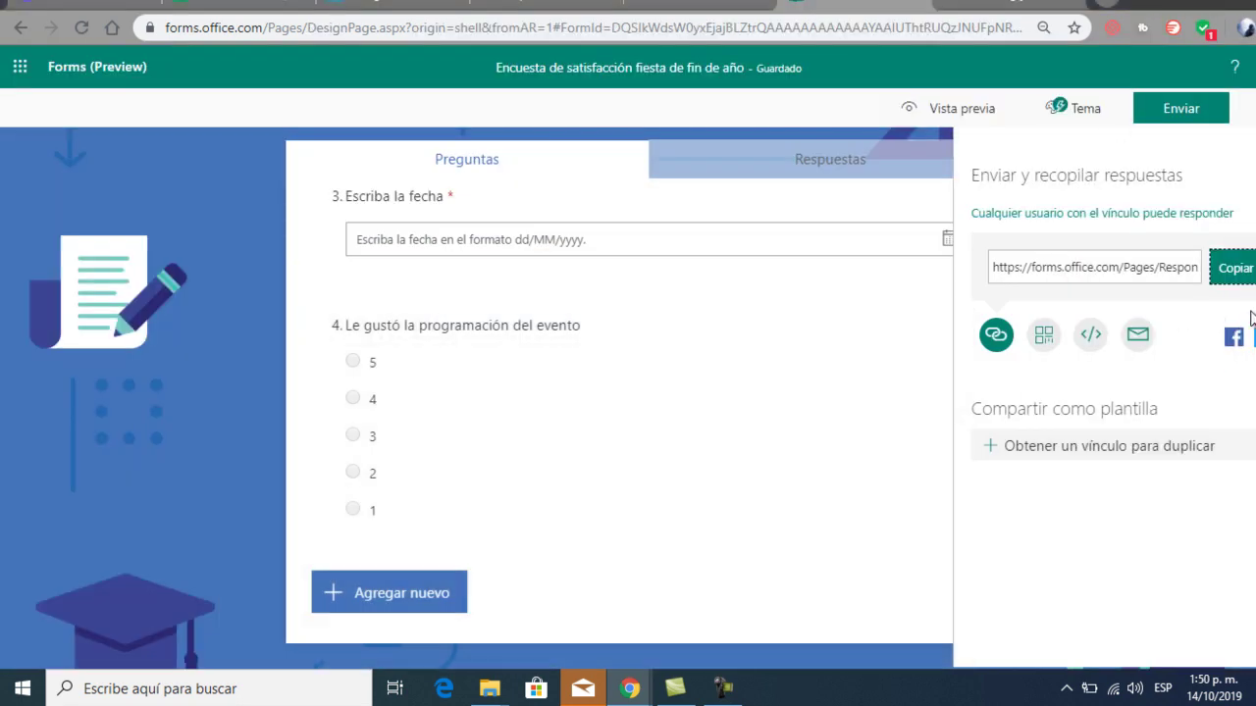
left_click(1244, 108)
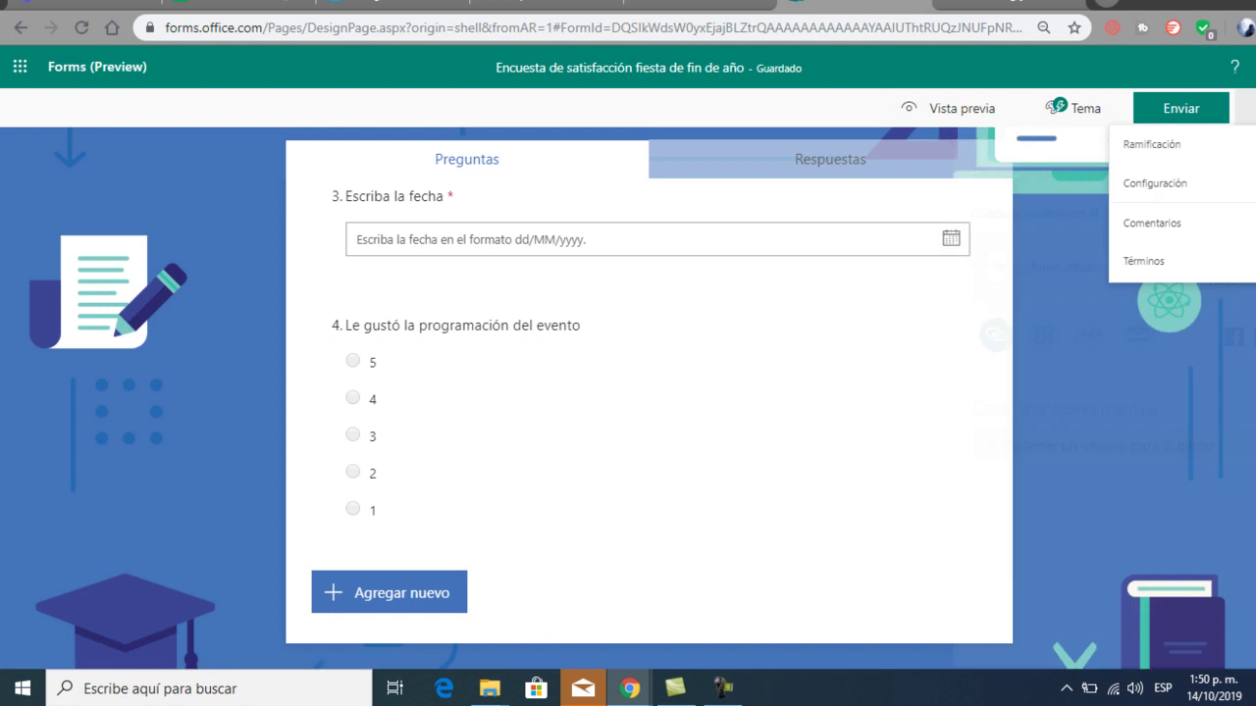
left_click(1244, 108)
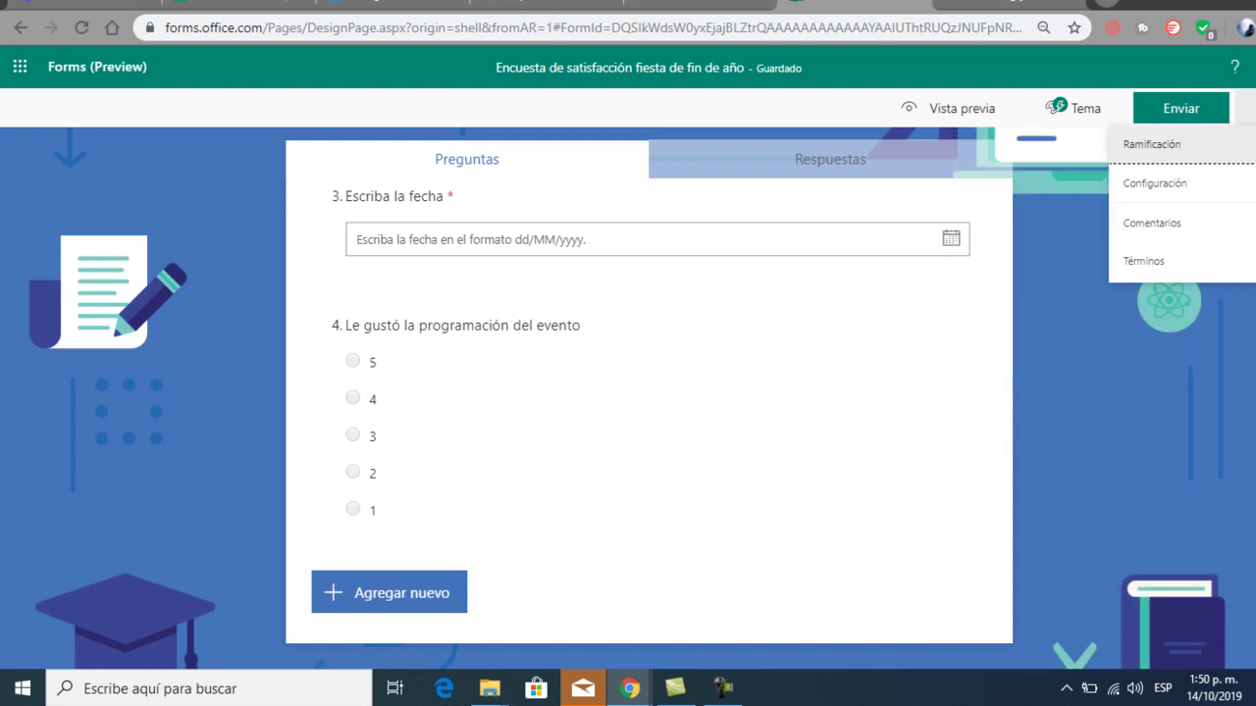
left_click(1180, 188)
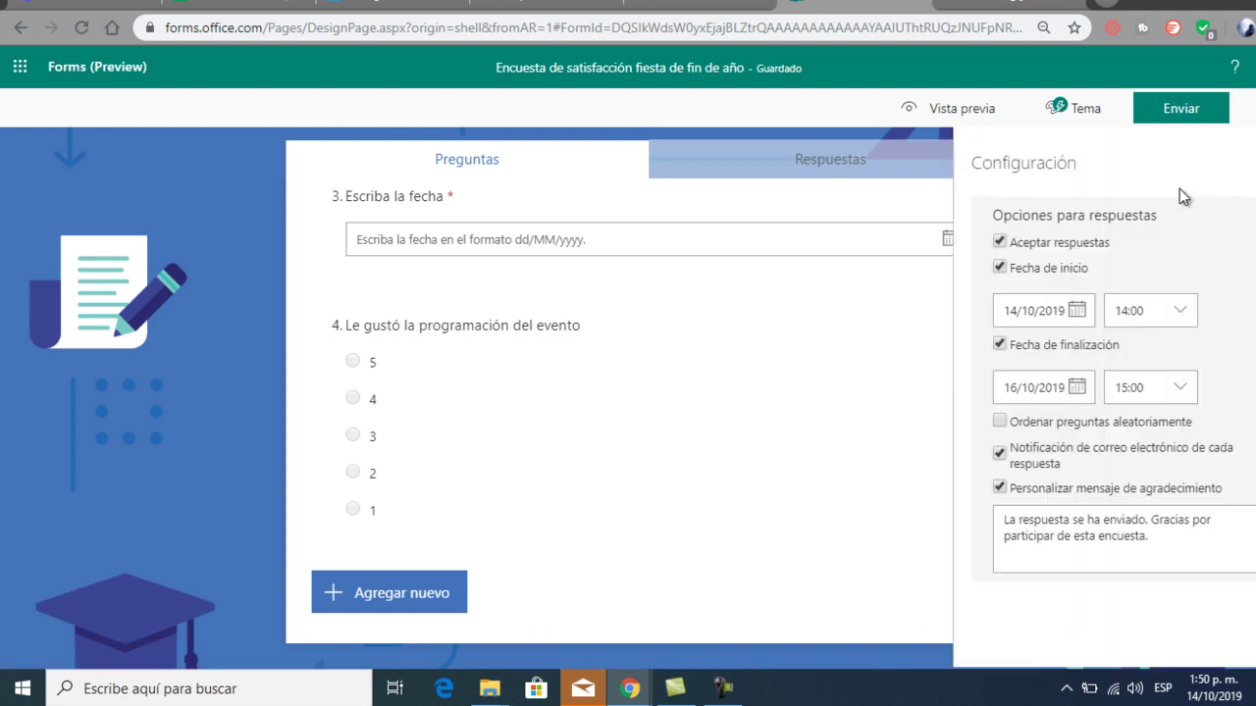
left_click(999, 342)
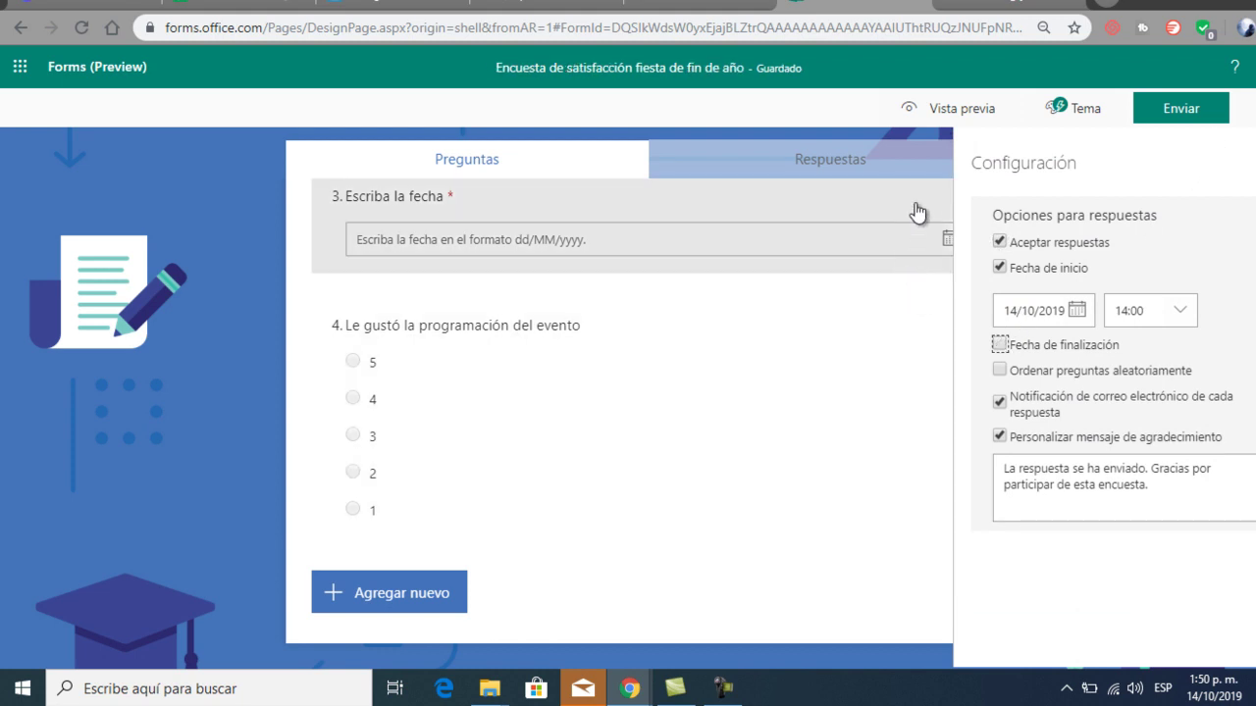
left_click(918, 214)
Switch to the incognito window and reload the survey's response link to check whether it accepts responses
left_click(630, 686)
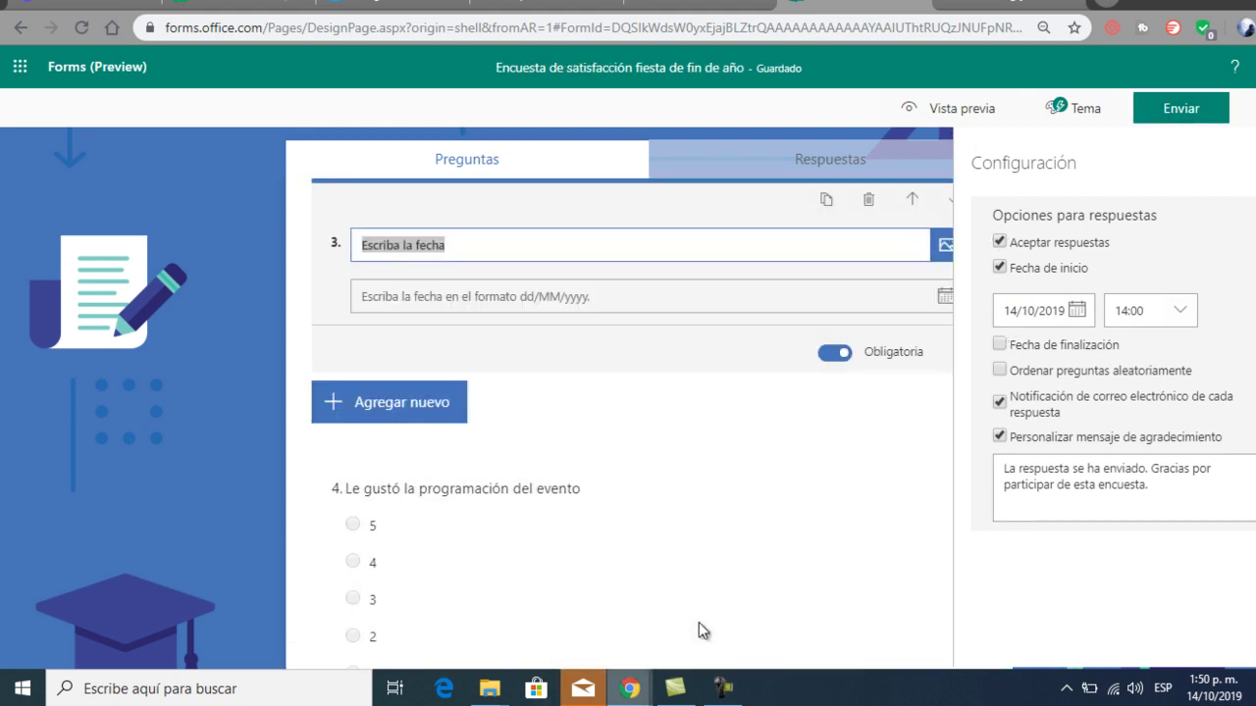
left_click(804, 609)
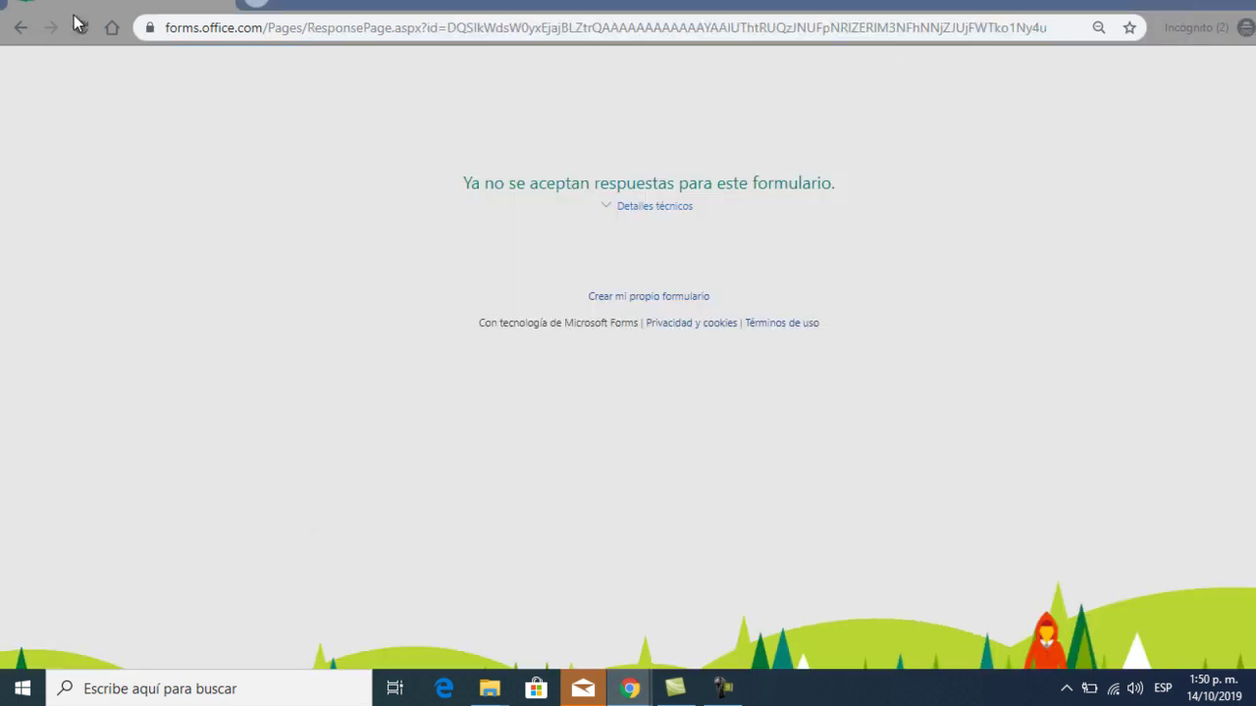
left_click(81, 29)
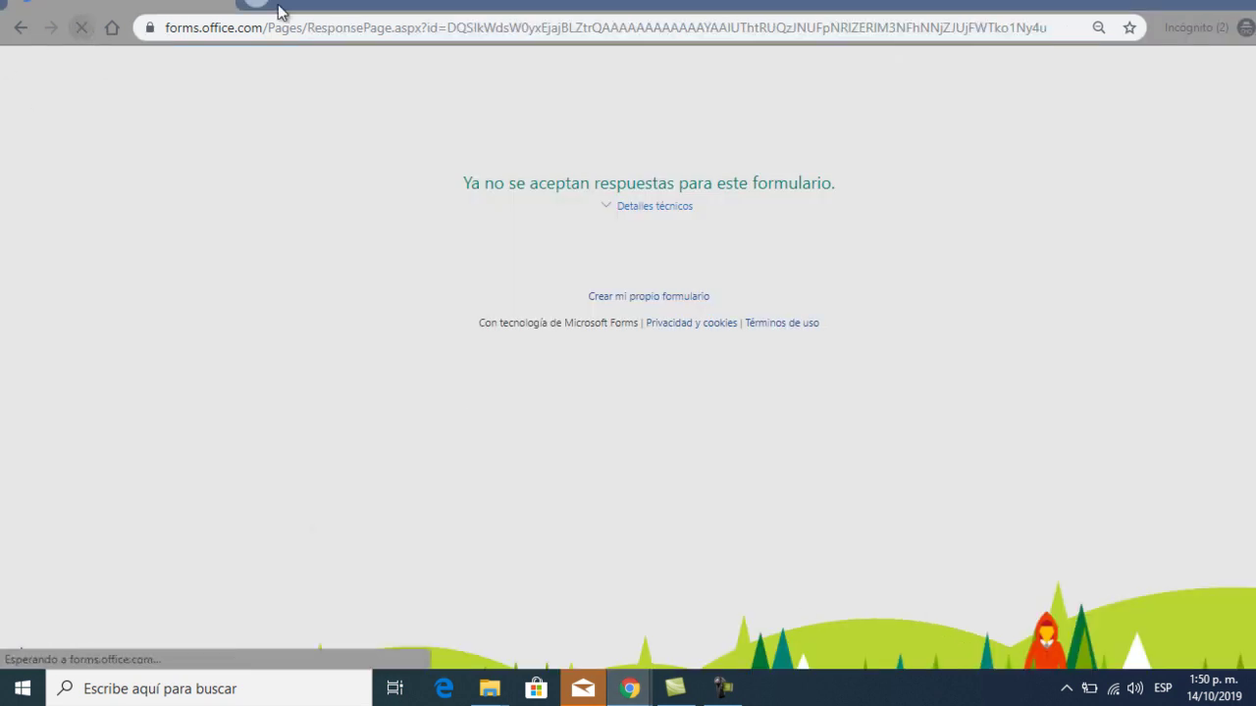
left_click(307, 27)
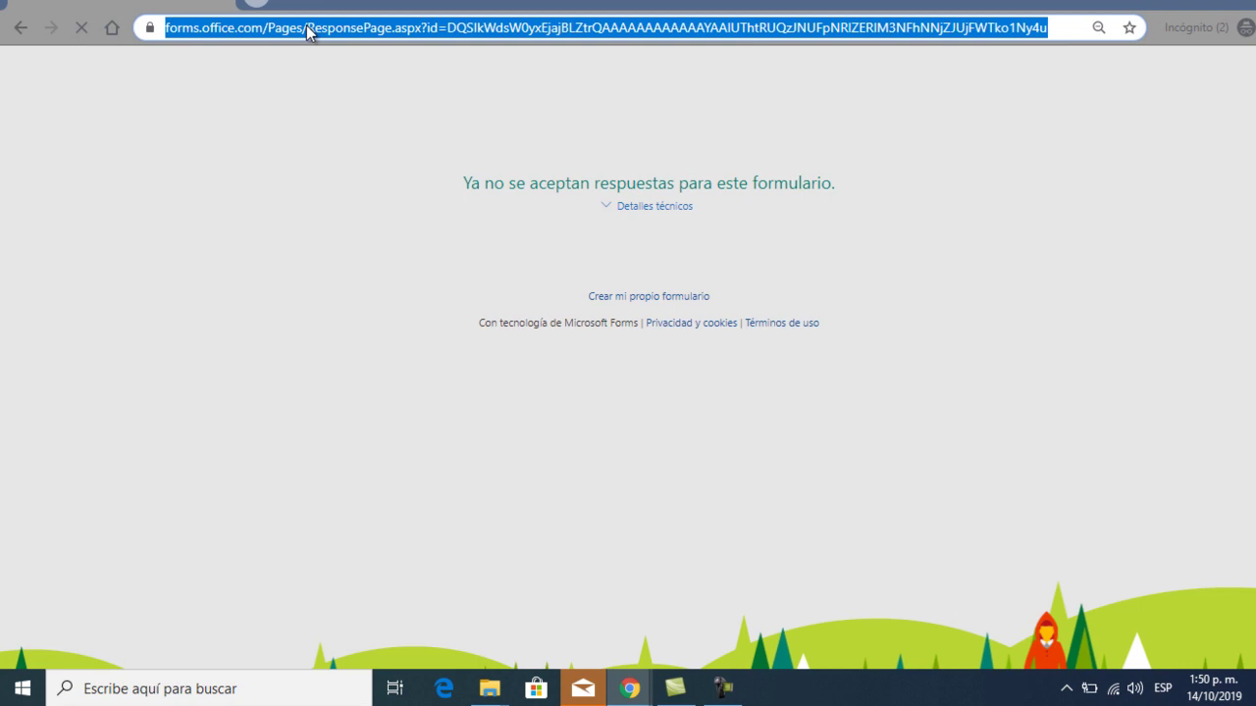
type("https://forms.office.com/Pages/ResponsePage.aspx?id=DQSIkWdsW0yxEjajBLZtrQAAAAAAAAAAAAYAAIUThtRUQzJNUFpNRlZERlM3NFhNNjZJUjFWTko1Ny4u")
key("Return")
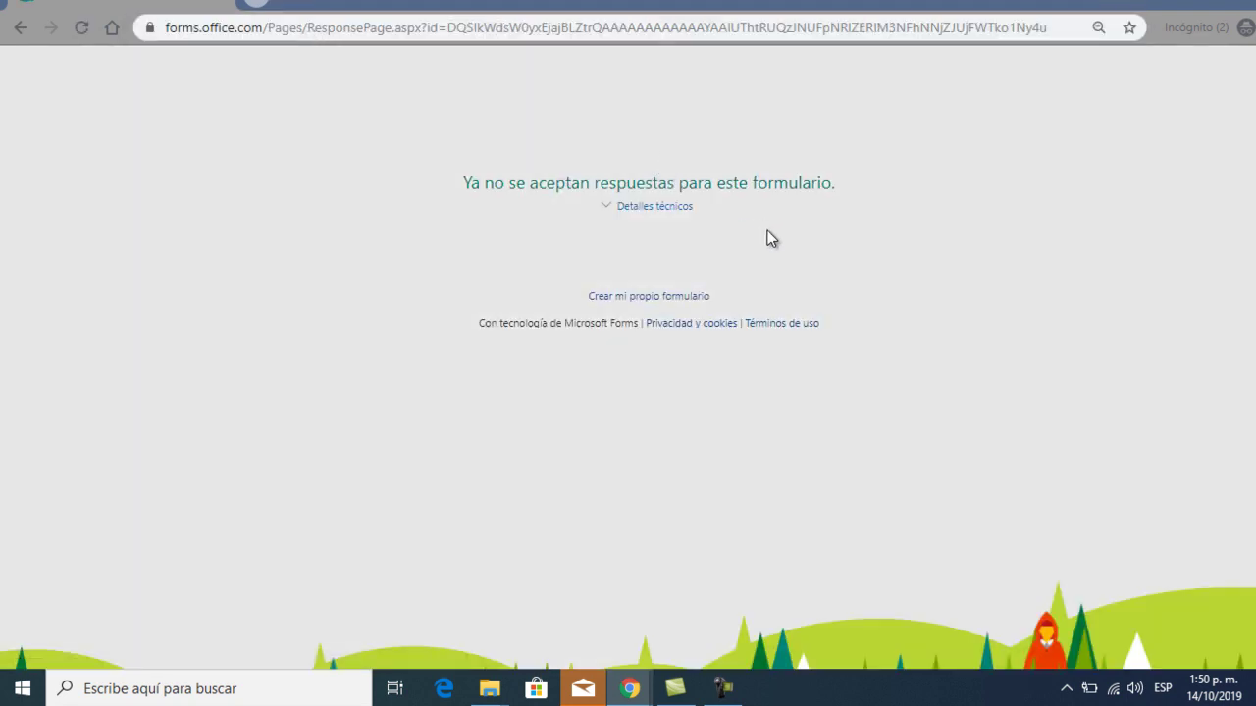
Back in the form settings, disable the start date (Fecha de inicio) and copy the response link again
key("alt+Tab")
key("space")
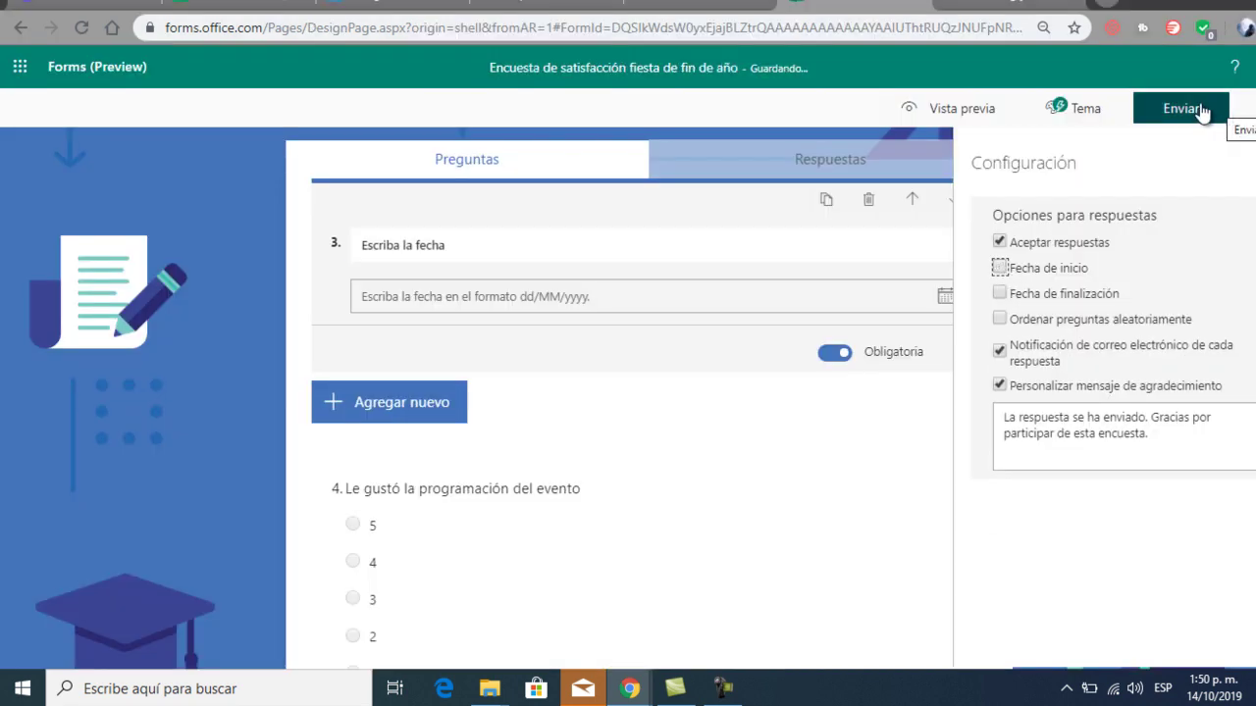
left_click(1164, 113)
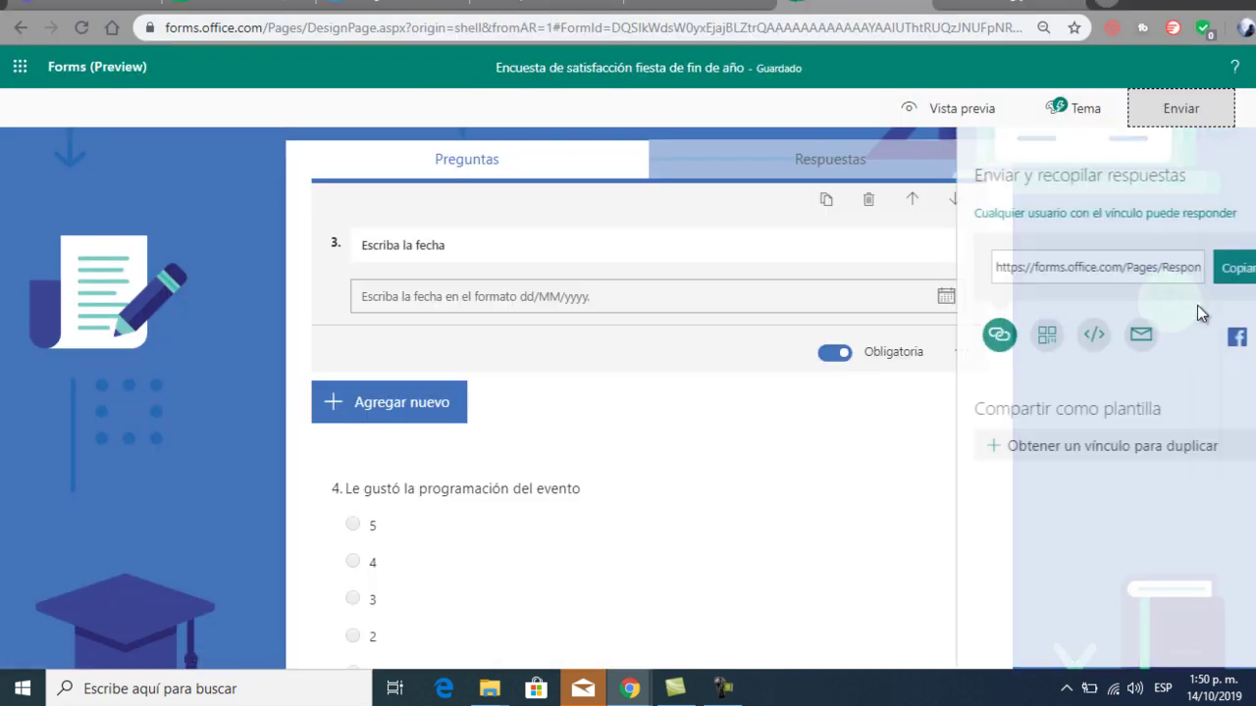
left_click(1235, 275)
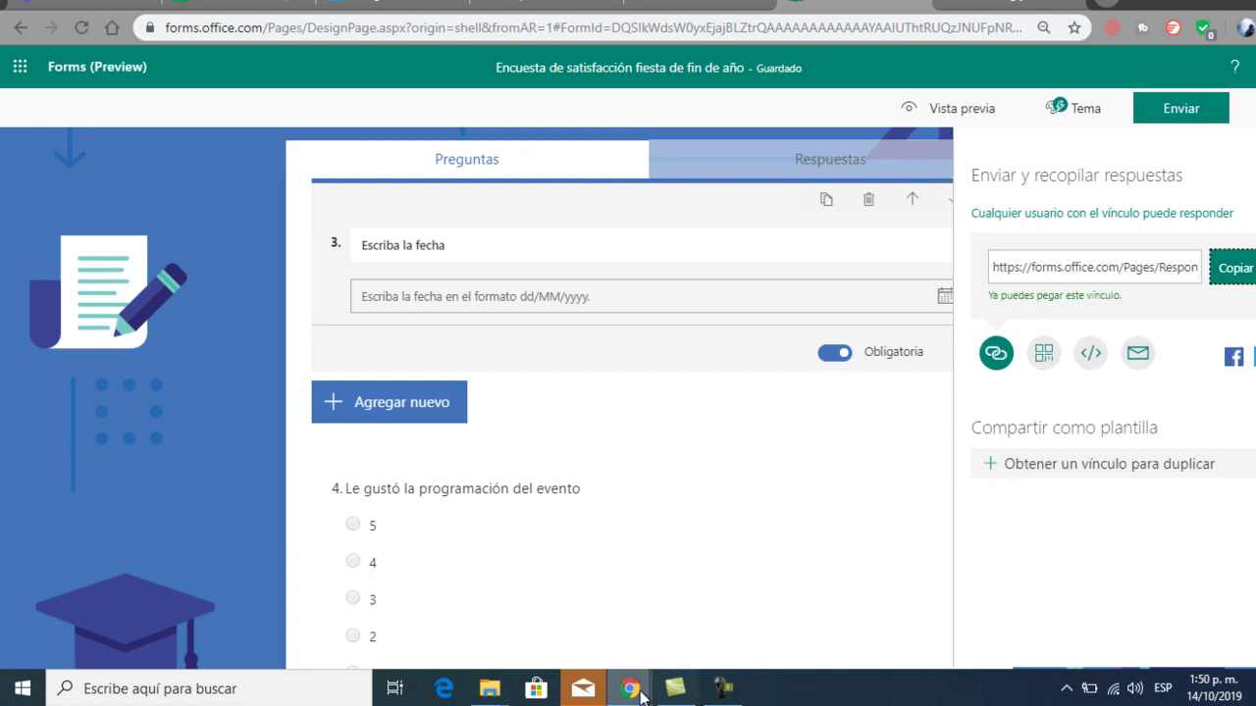
Open the copied response link in the existing incognito window
mouse_move(629, 687)
left_click(834, 603)
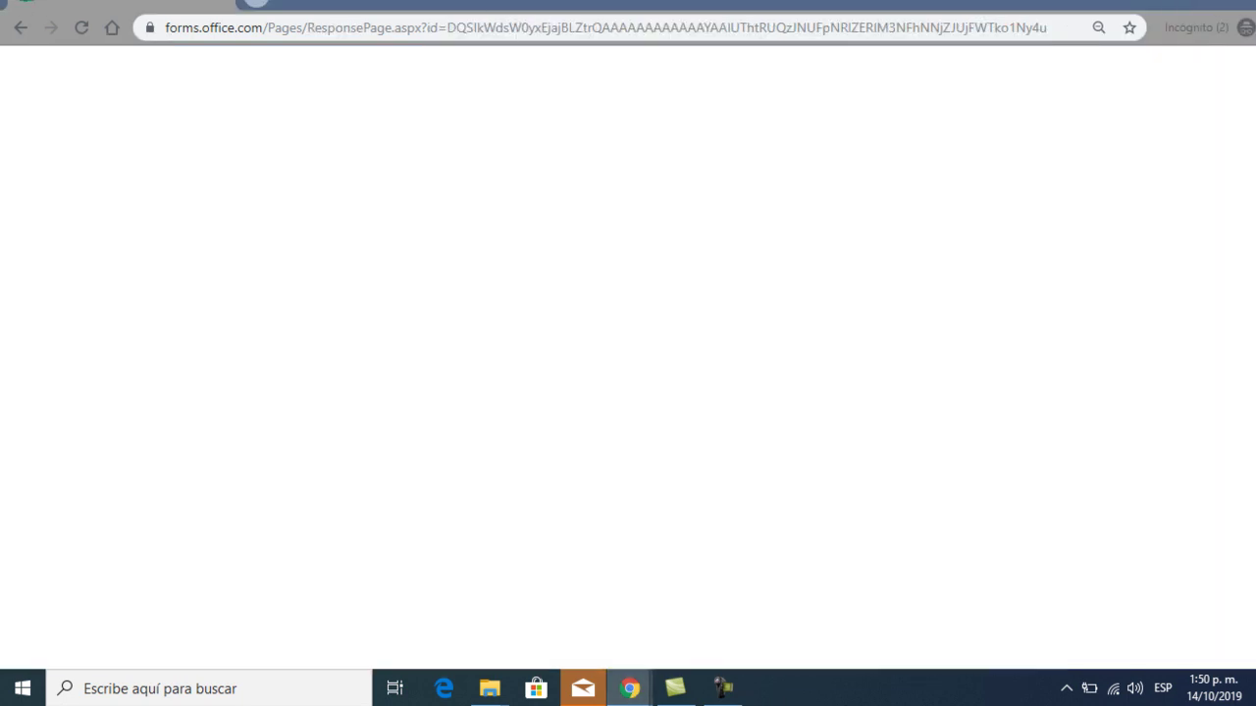
left_click(398, 24)
type("https://forms.office.com/Pages/ResponsePage.aspx?id=DQSIkWdsW0yxEjajBLZtrQAAAAAAAAAAAAYAAIUThtRUQzJNUFpNRlZERlM3NFhNNjZJUjFWTko1Ny4u")
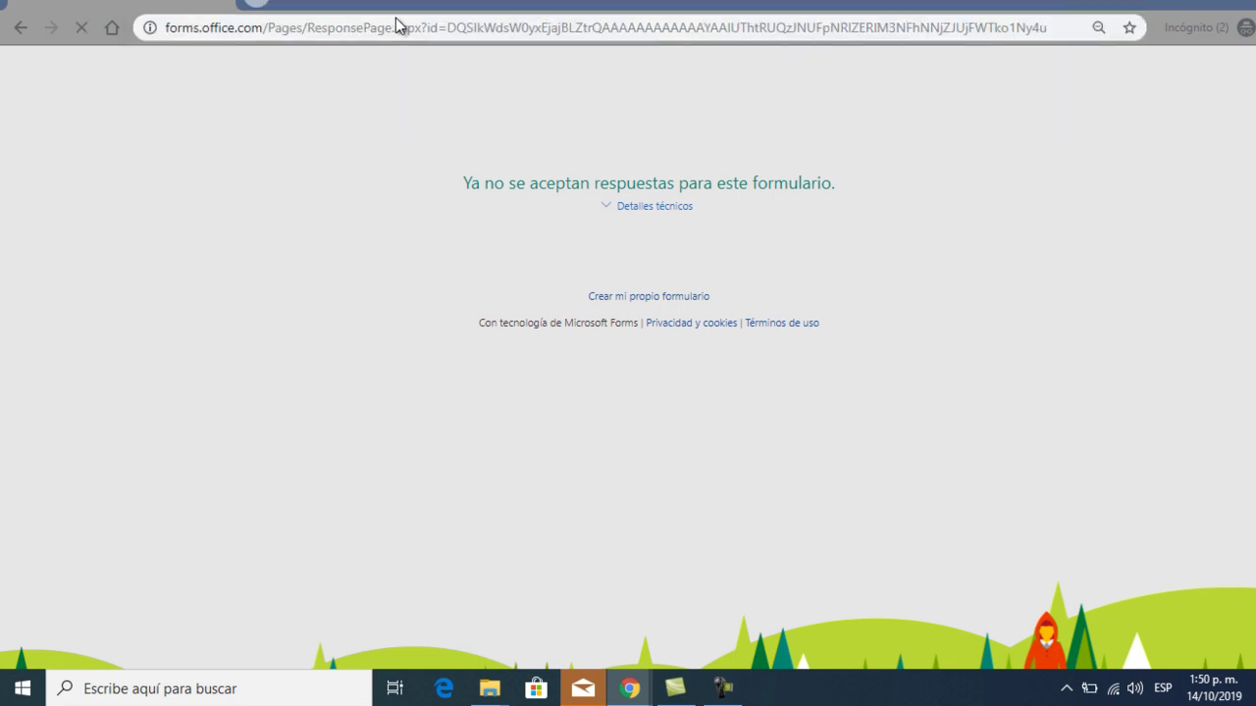
key("Return")
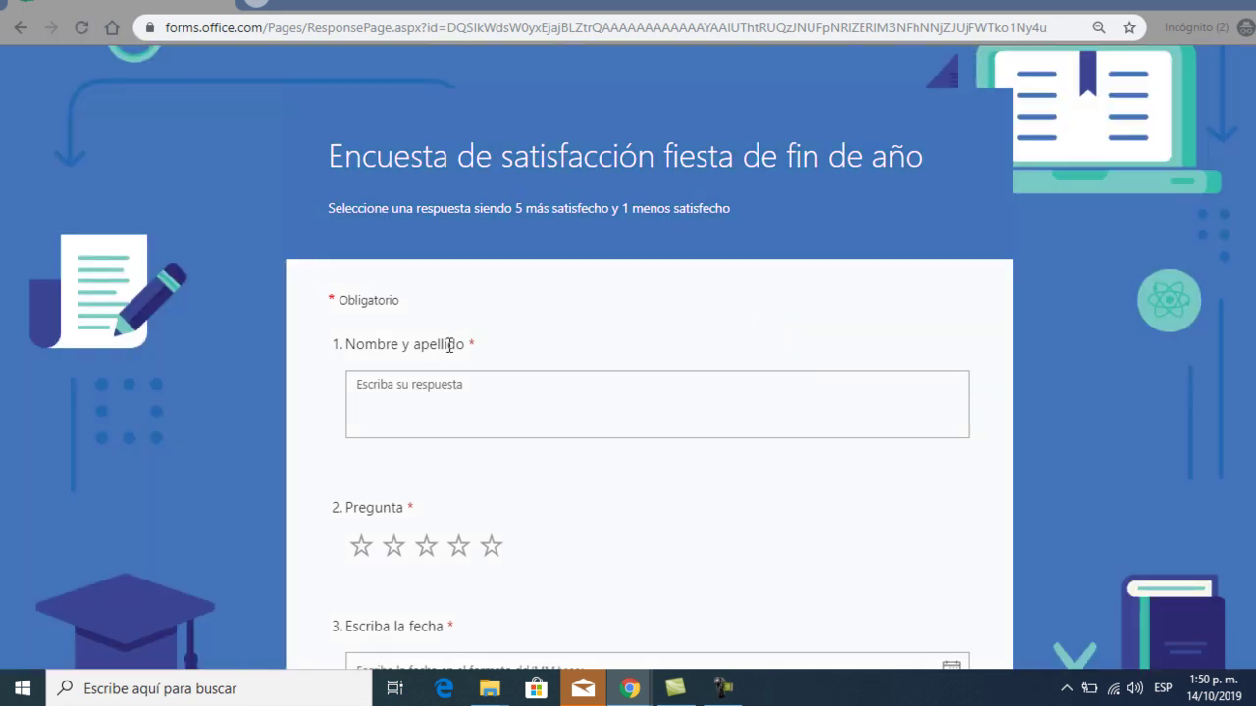
Answer the survey with the respondent's full name, five stars, the date 14/10/2019 and option 5 for the event programme, and submit it
left_click(418, 378)
type("Elena")
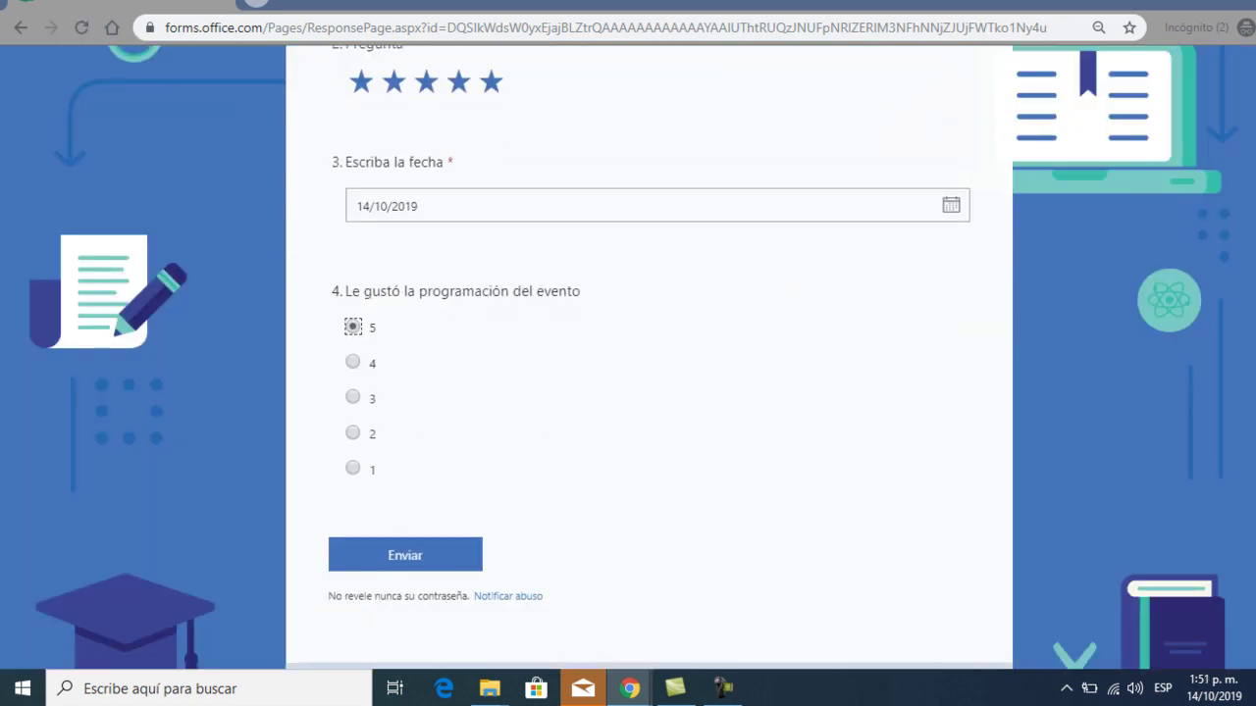
scroll(647, 392, "down", 2)
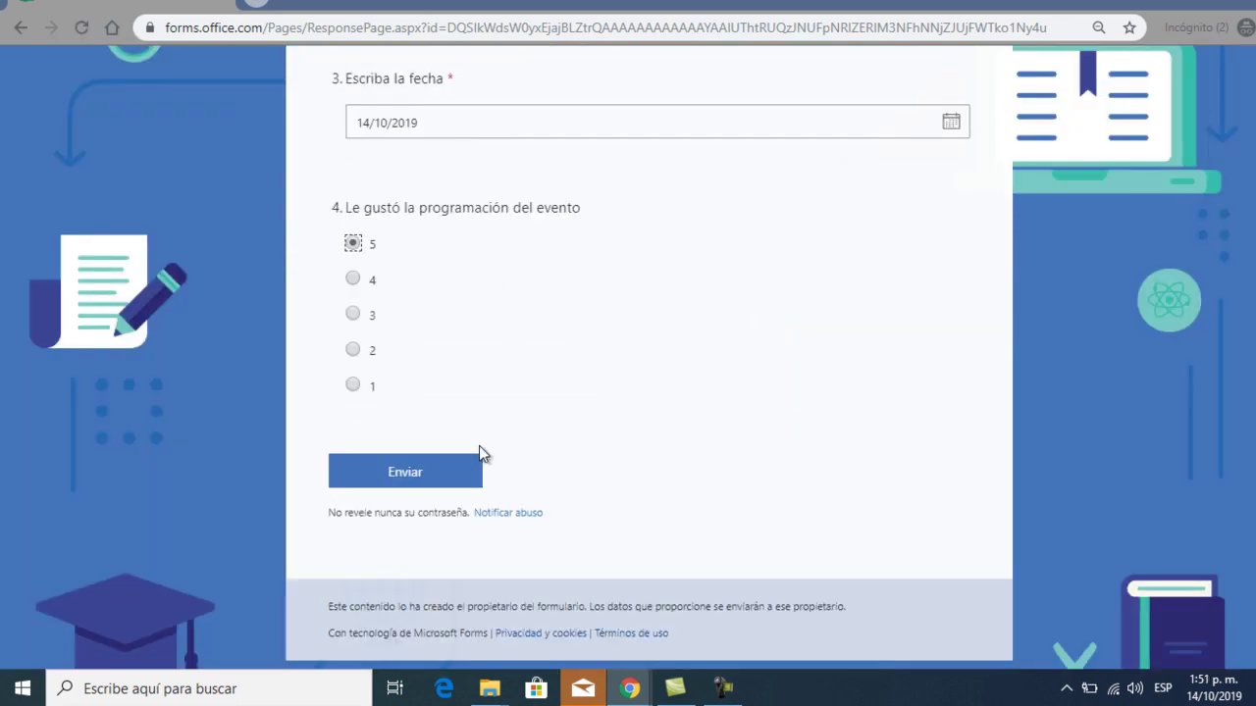
left_click(416, 475)
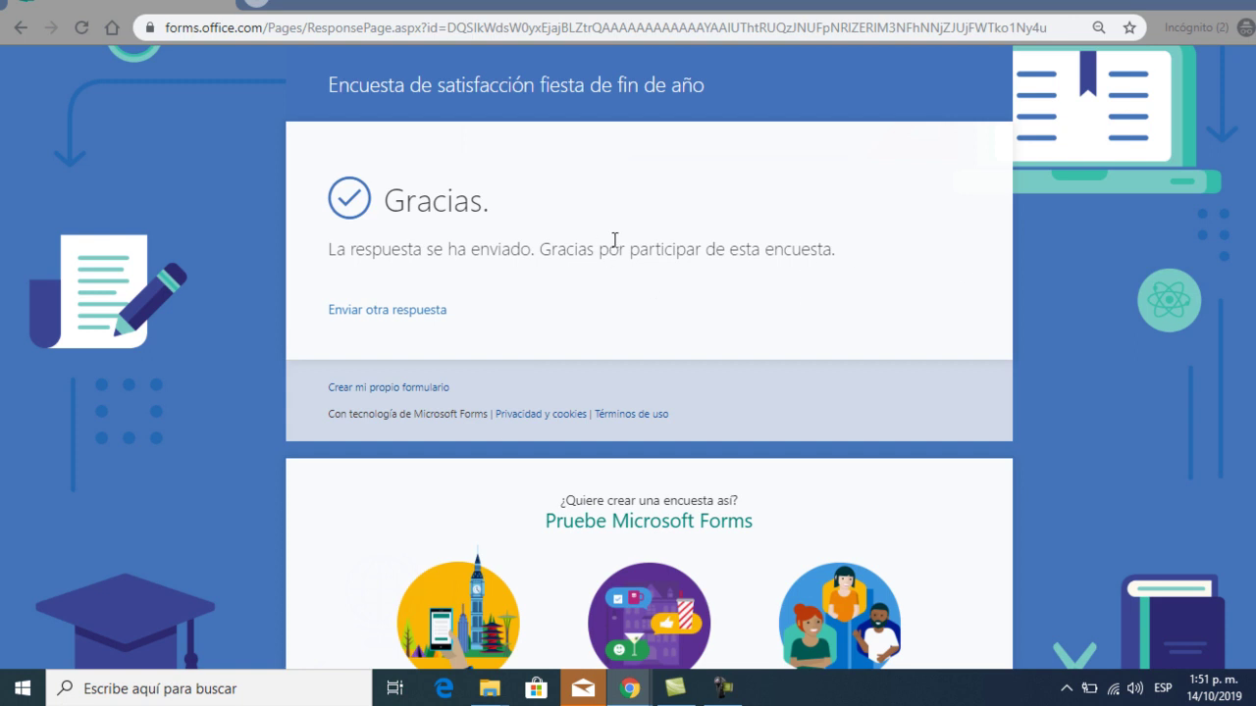
Return to the form editor and examine the survey's response summary question by question
left_click(1182, 3)
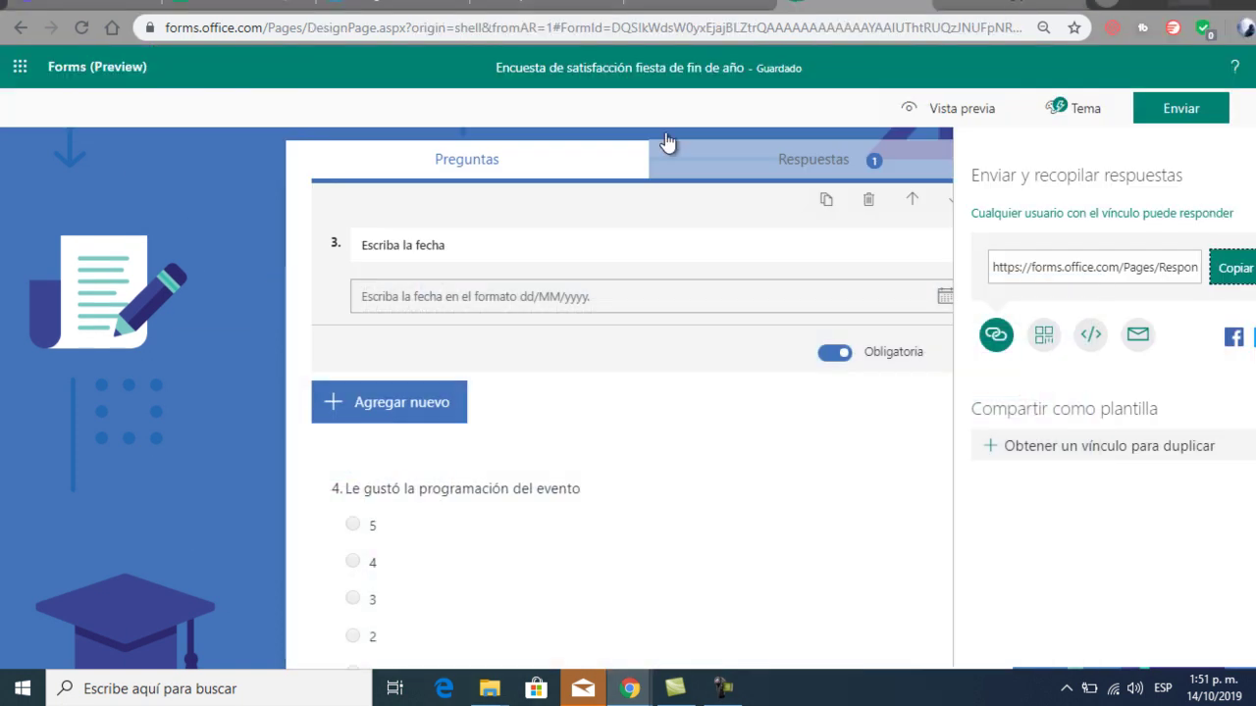
left_click(826, 167)
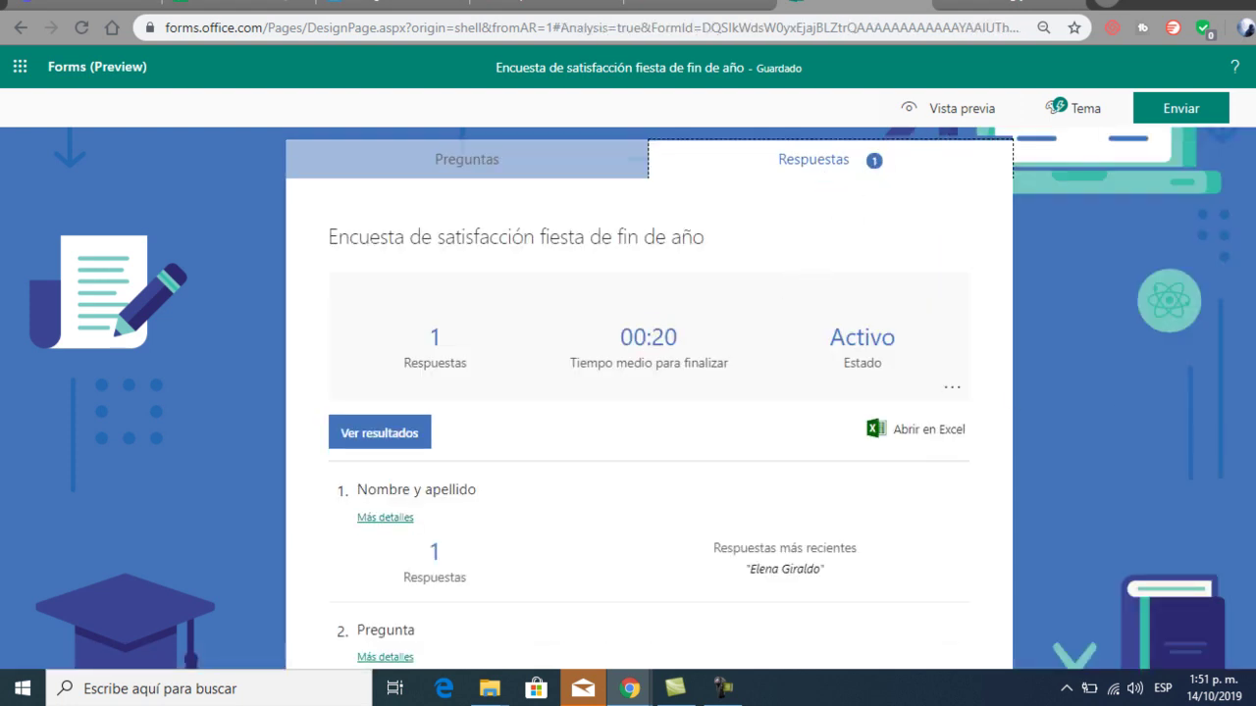
right_click(969, 338)
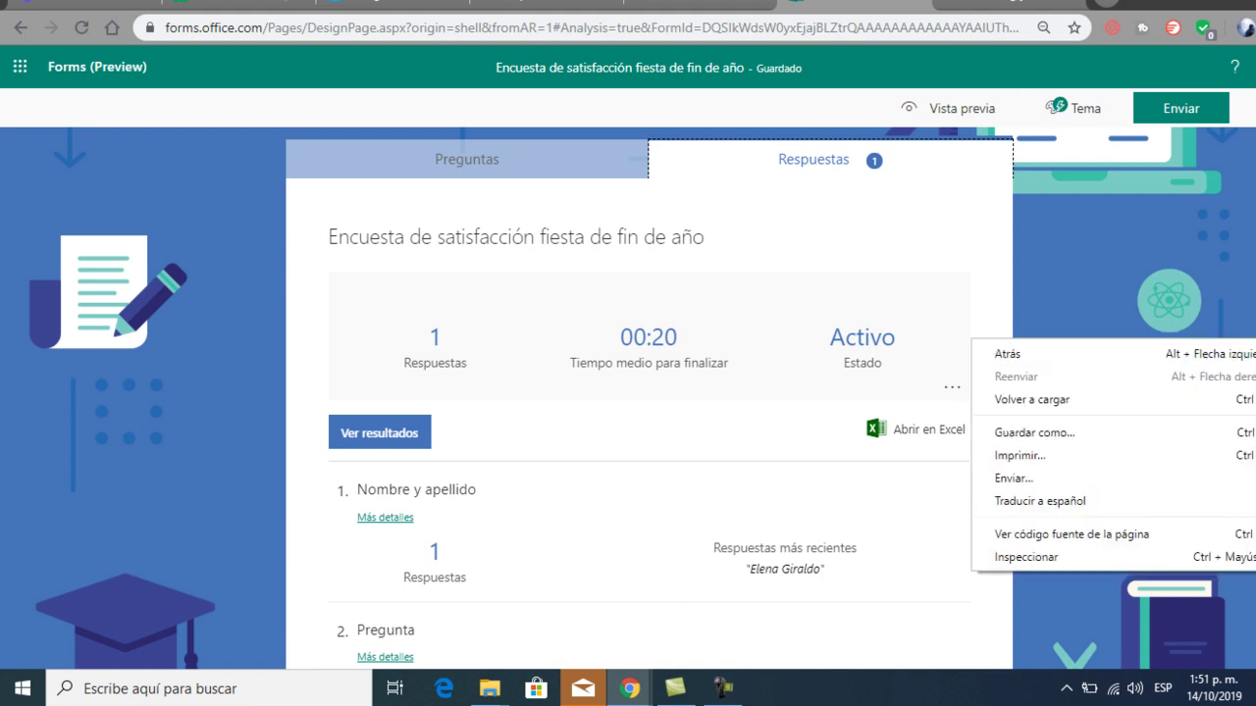
key("Escape")
scroll(647, 422, "down", 3)
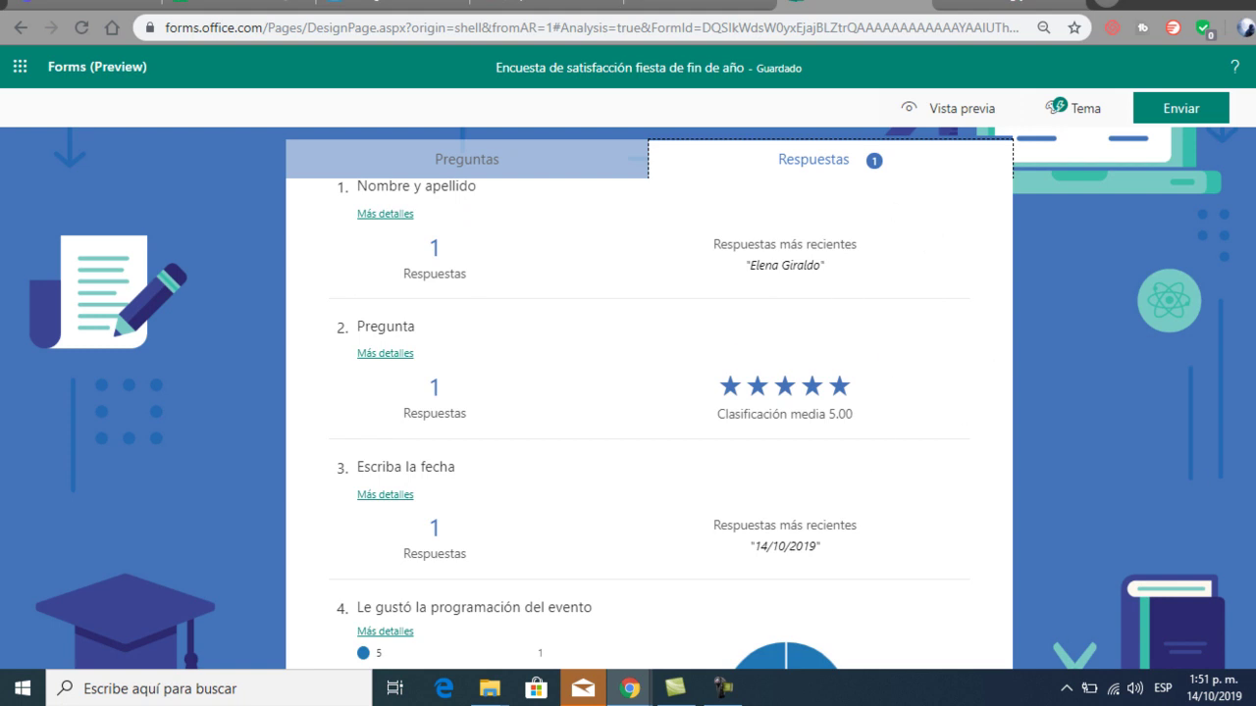
Export the survey responses to Excel, then switch to the downloaded workbook "Encuesta de satisfacción fiesta de fin de año.xlsx" in Excel
scroll(647, 421, "down", 2)
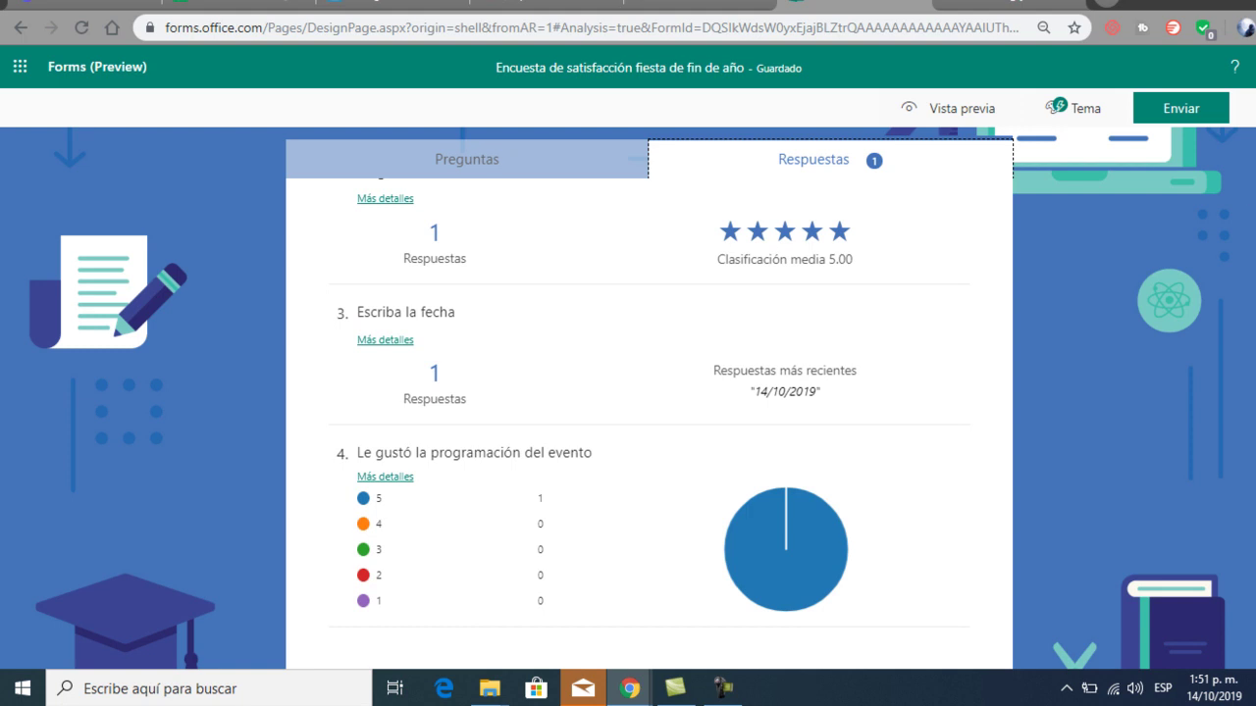
scroll(910, 263, "up", 5)
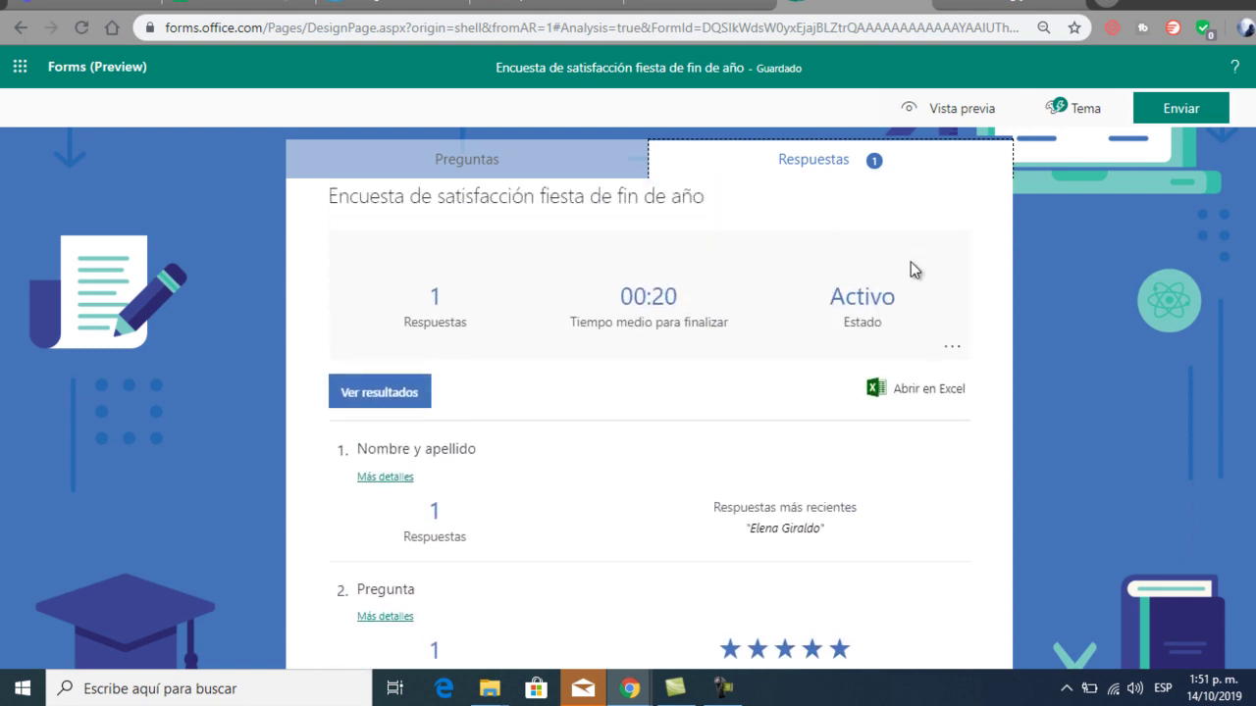
left_click(940, 396)
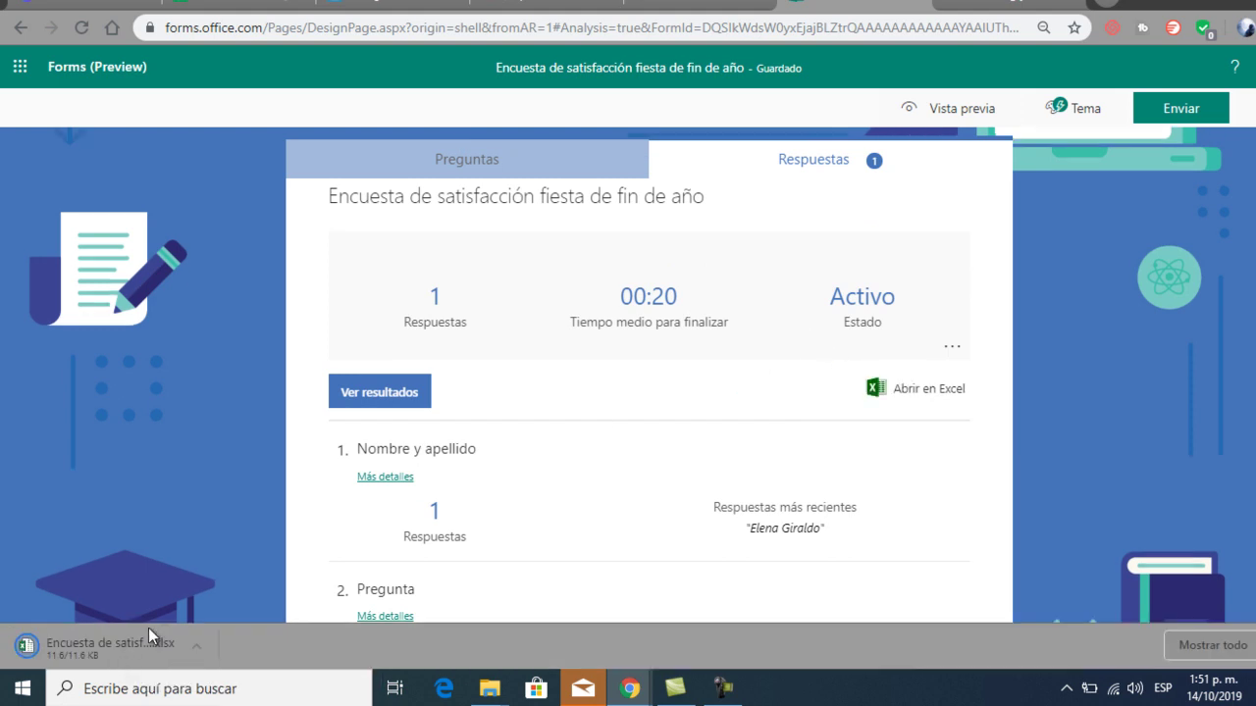
left_click(161, 629)
scroll(161, 636, "down", 3)
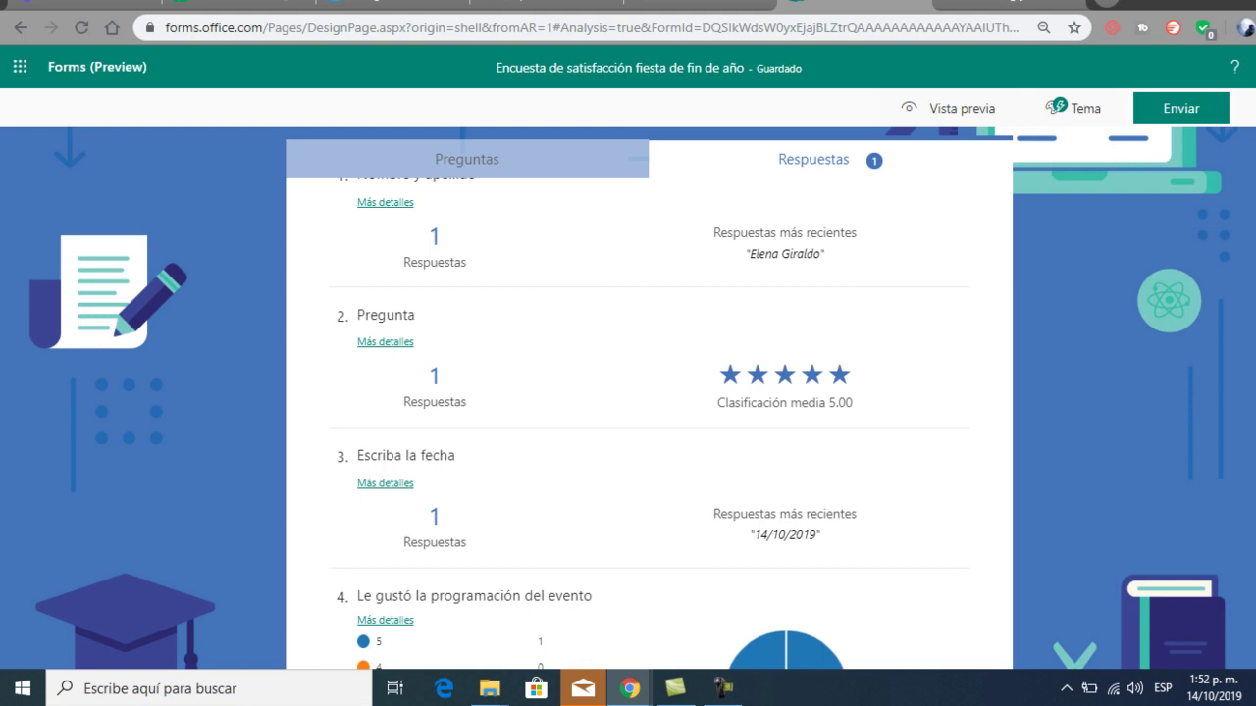
key("ctrl+j")
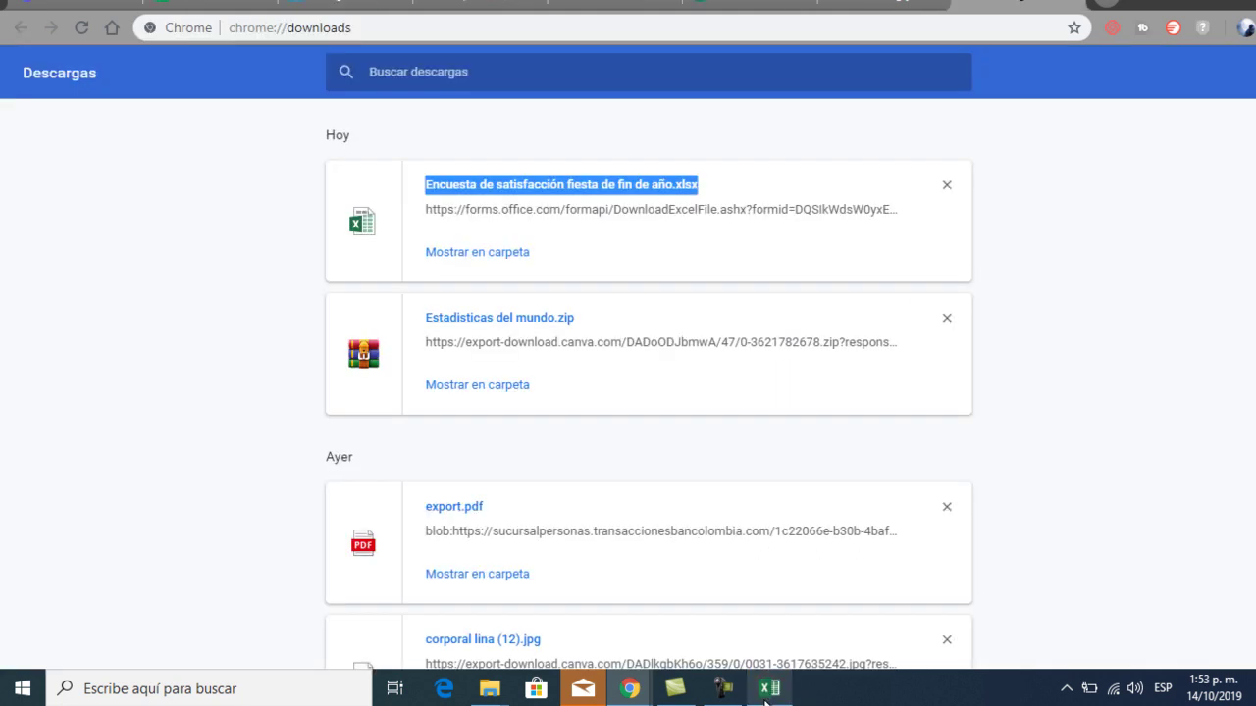
left_click(767, 691)
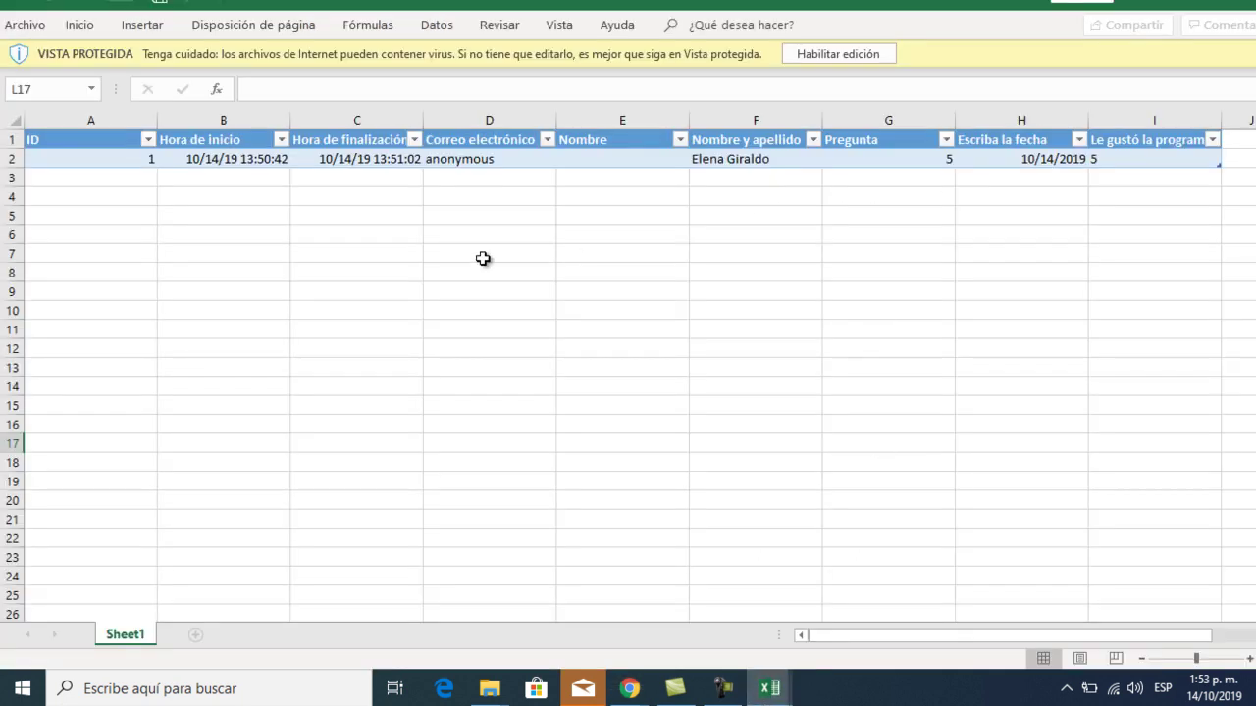
Examine the exported response row from the ID and the start and finish times through the e-mail and name columns
left_click(89, 157)
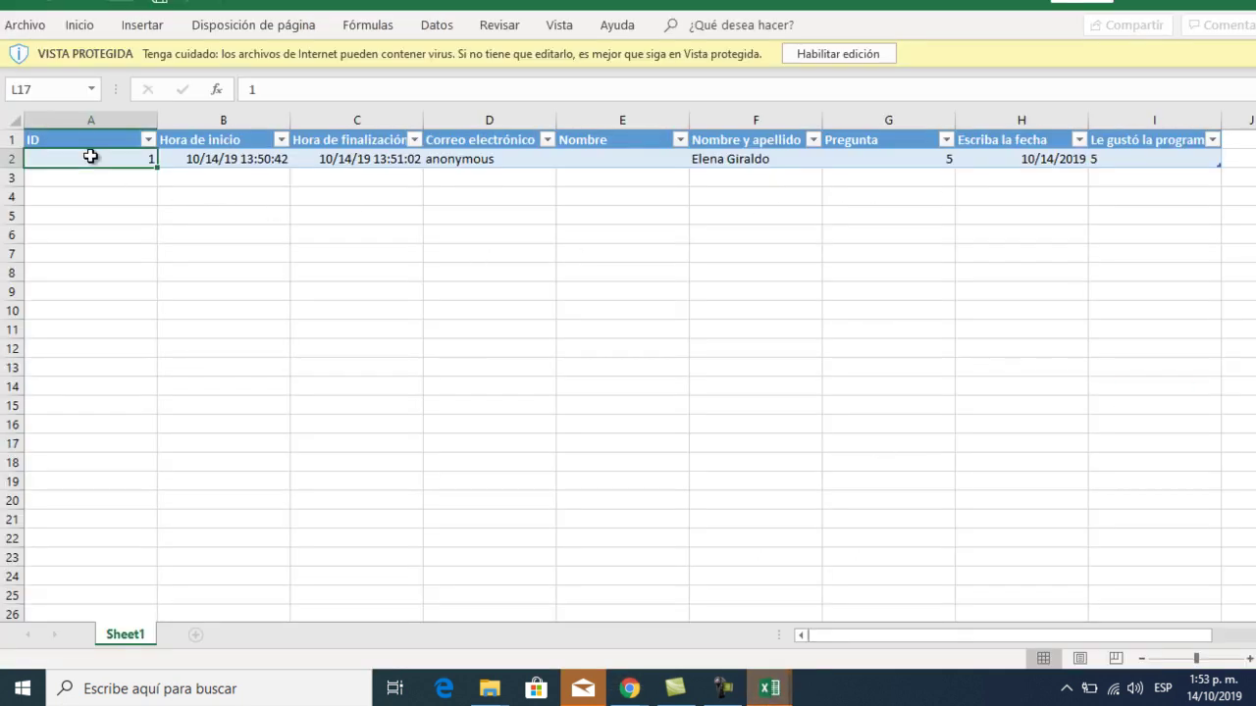
key("Right")
key("Right")
key("Right")
key("Right")
key("Right")
key("Right")
key("Right")
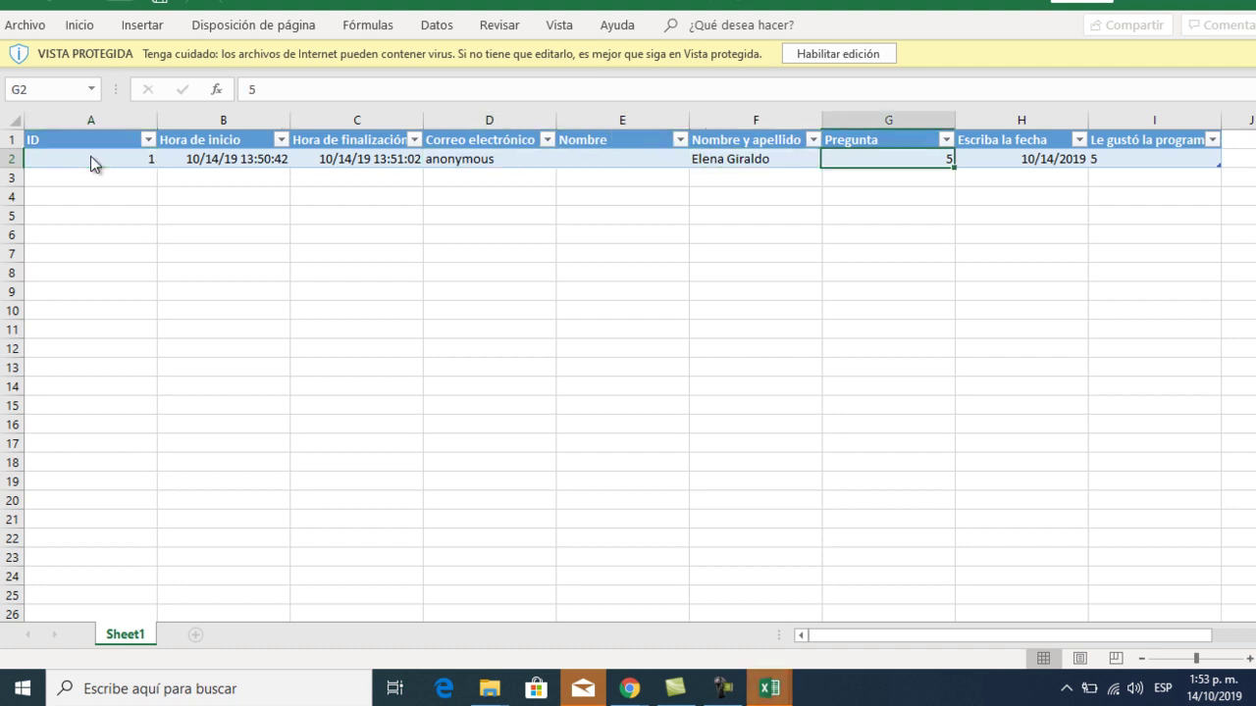
key("Left")
key("Left")
key("Left")
key("Left")
key("Left")
key("Left")
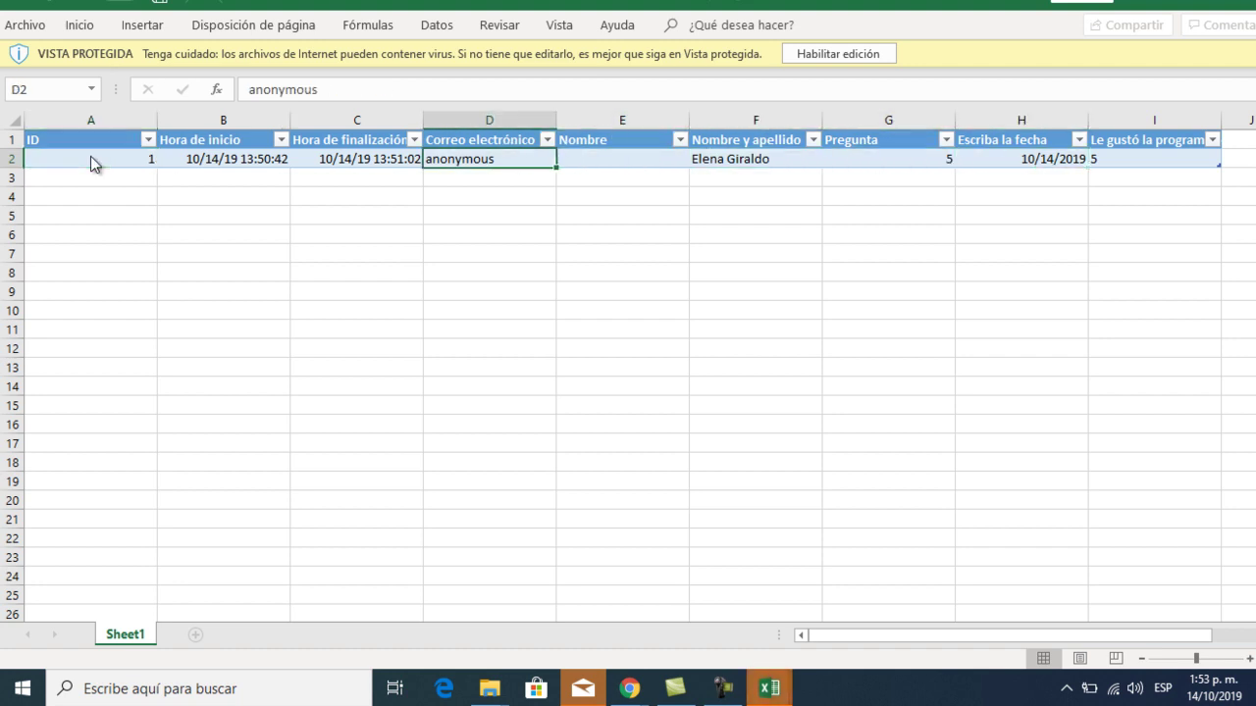
key("Right")
key("Right")
key("Right")
key("Right")
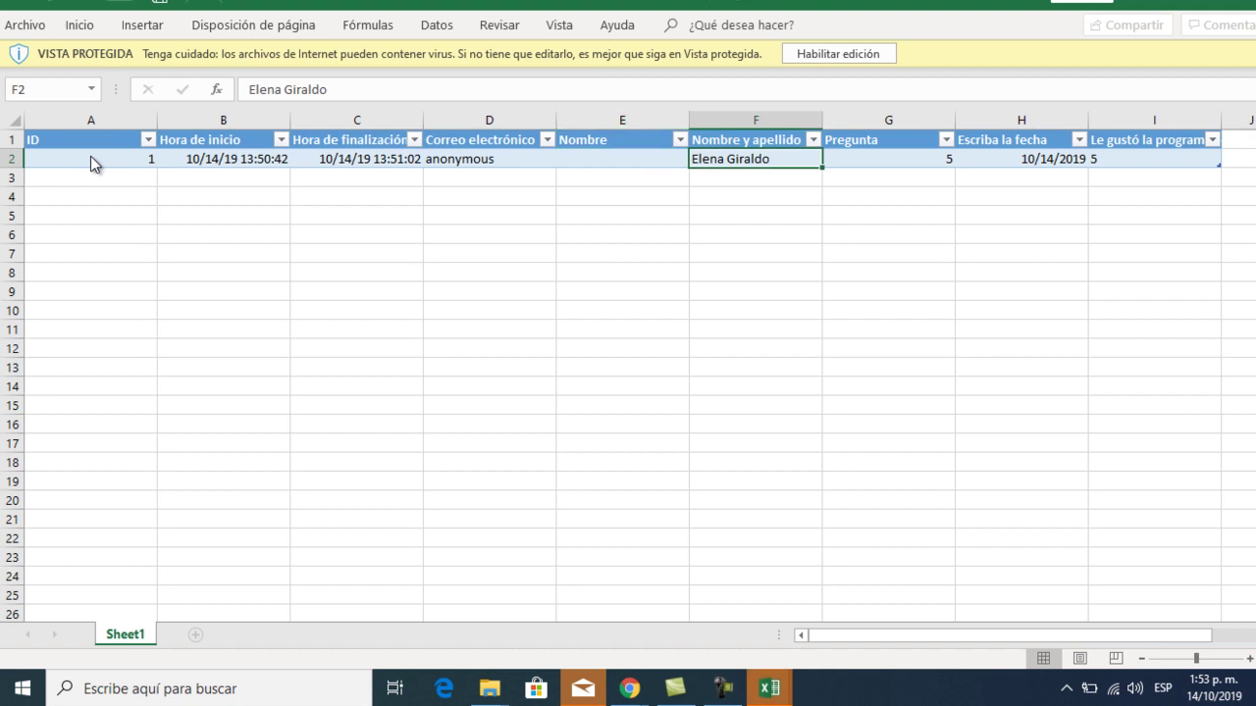
Examine the answers and headers of the Pregunta, Escriba la fecha and event programme columns in the exported sheet
key("Right")
key("Left")
key("Right")
key("Right")
key("Right")
key("Left")
key("Left")
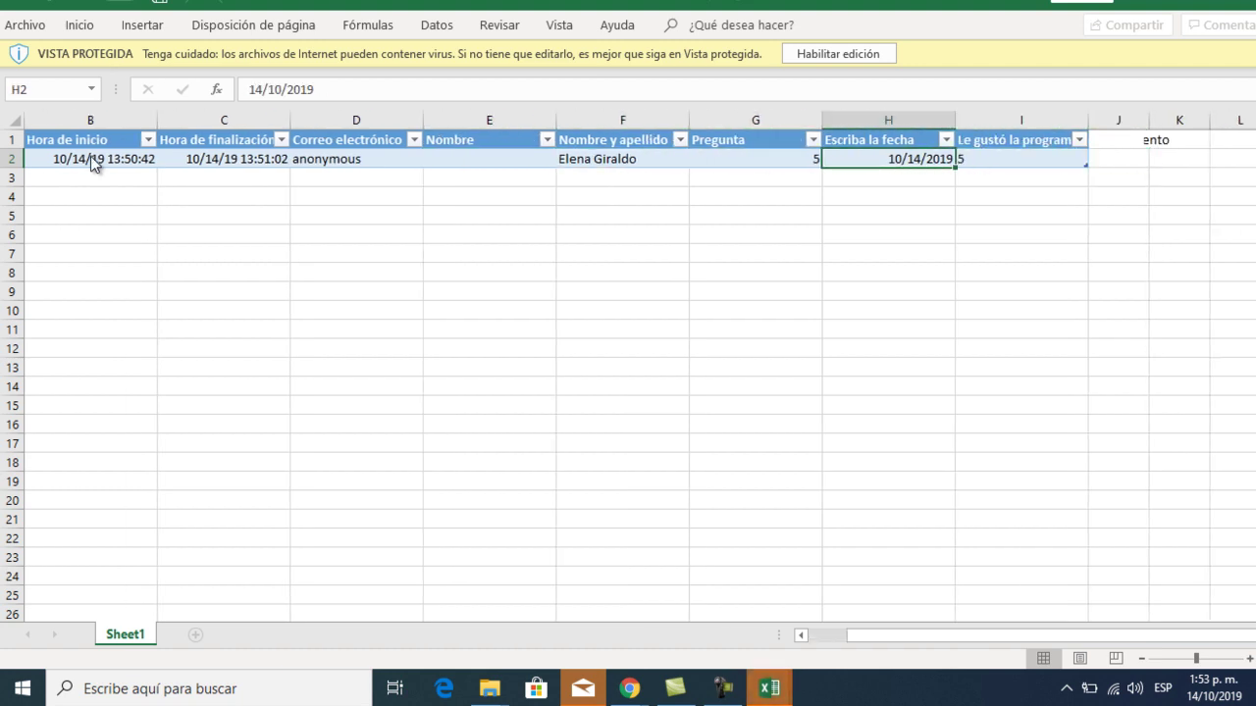
key("Left")
key("Up")
key("Down")
key("Right")
key("Right")
key("Right")
key("Right")
key("Right")
key("Left")
key("Left")
key("Left")
key("Left")
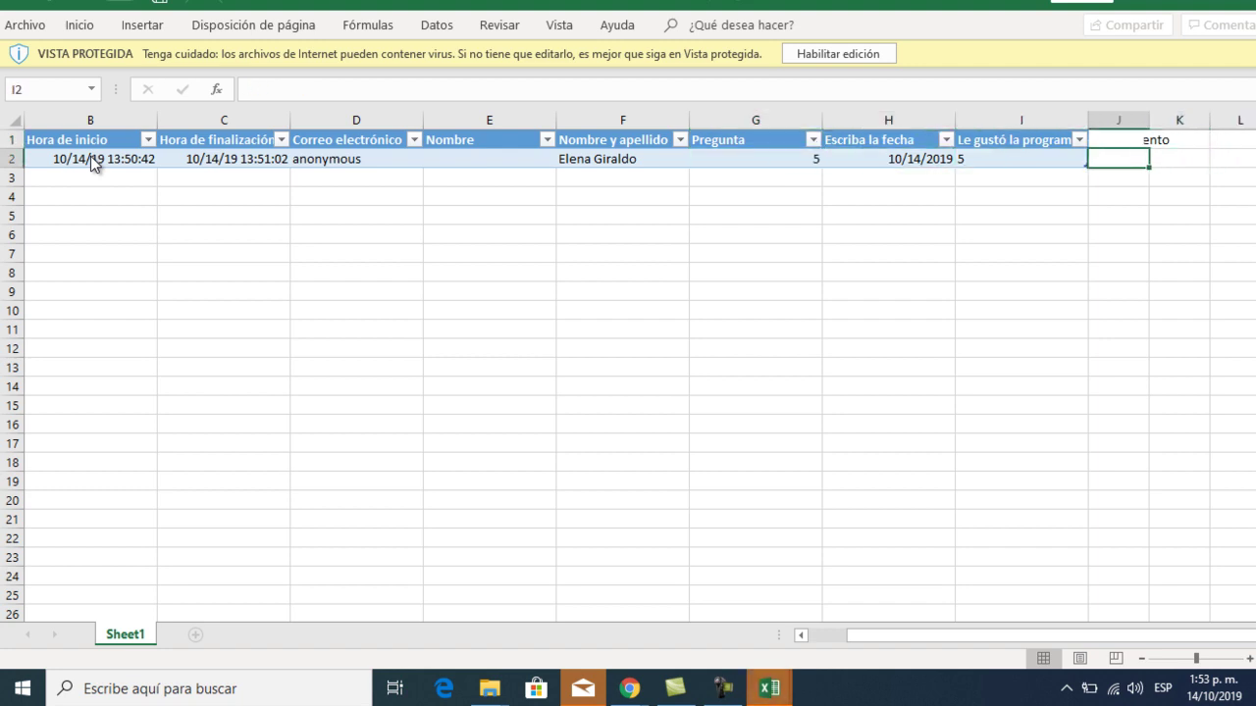
key("Up")
key("Right")
key("Right")
key("Down")
key("Left")
key("Left")
key("Left")
key("Up")
key("Down")
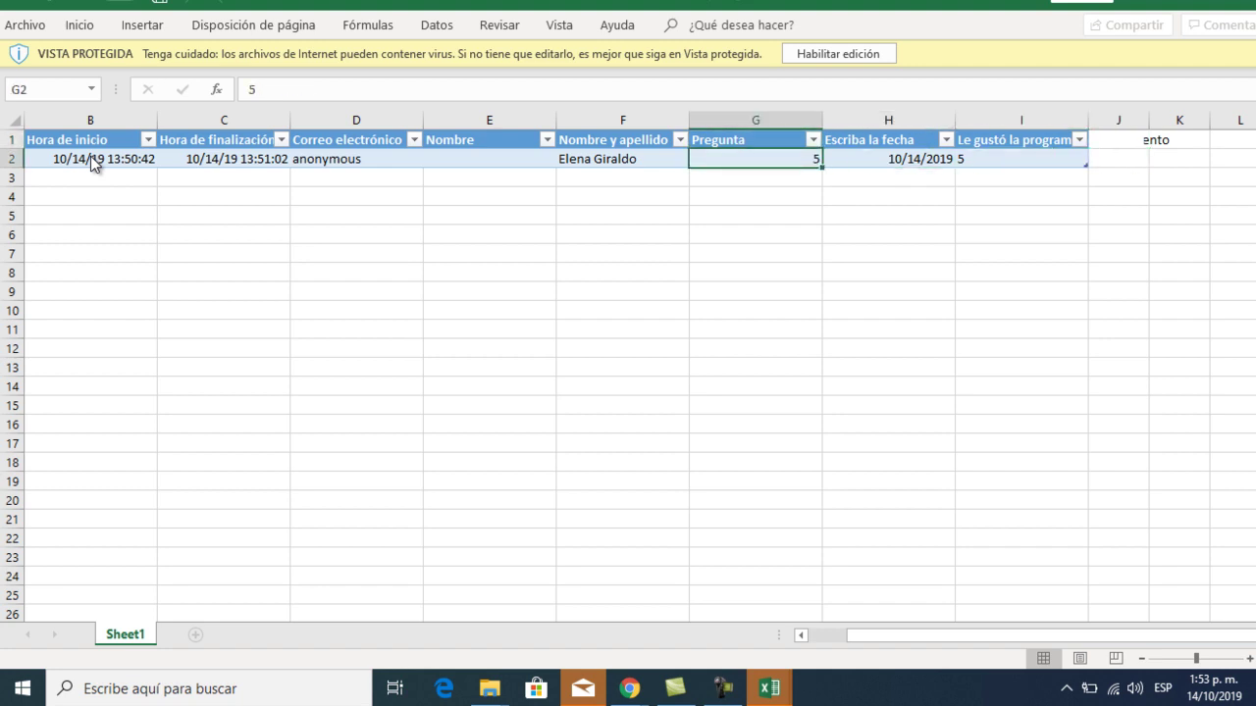
key("Right")
key("Right")
key("Right")
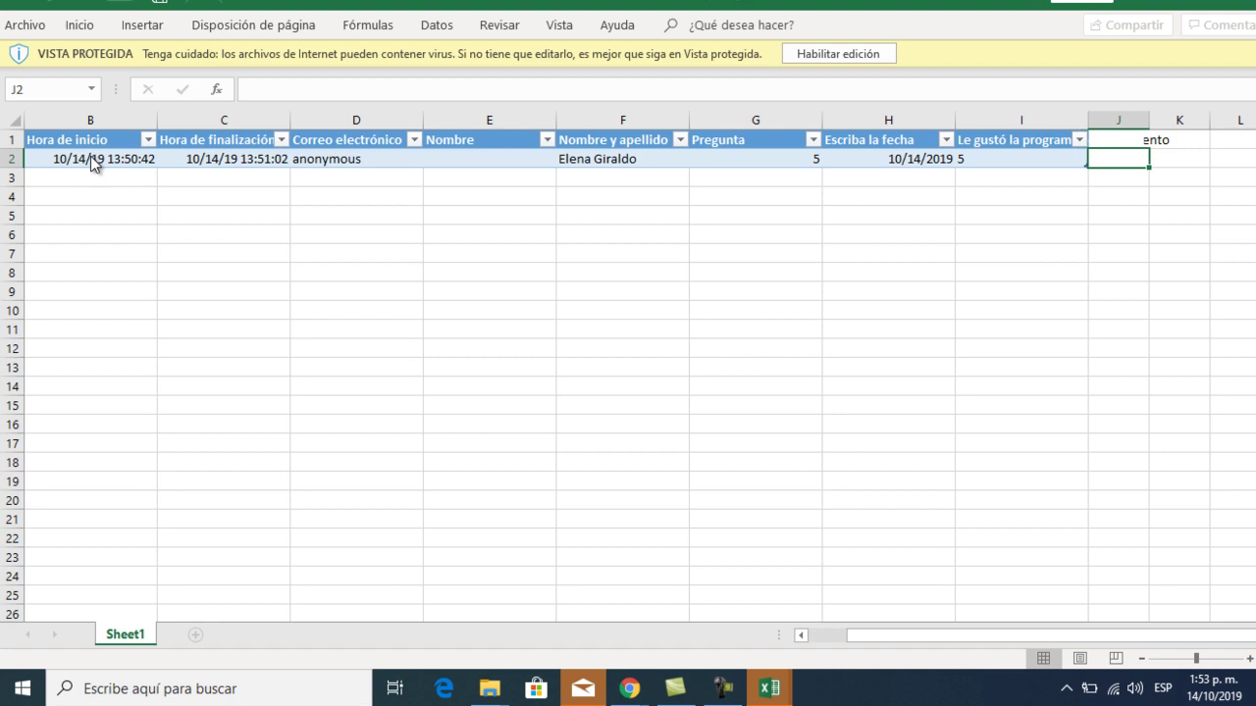
key("Left")
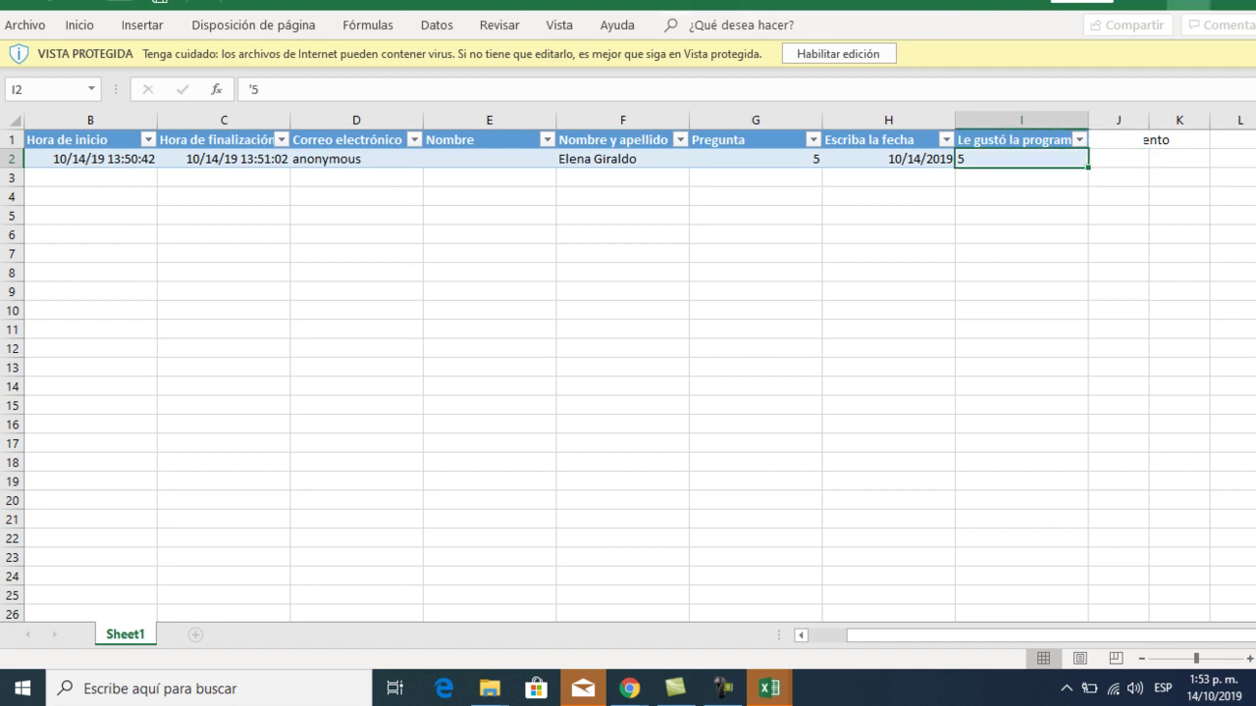
Switch back to Chrome and return to the survey's response summary in Forms
key("alt+Tab")
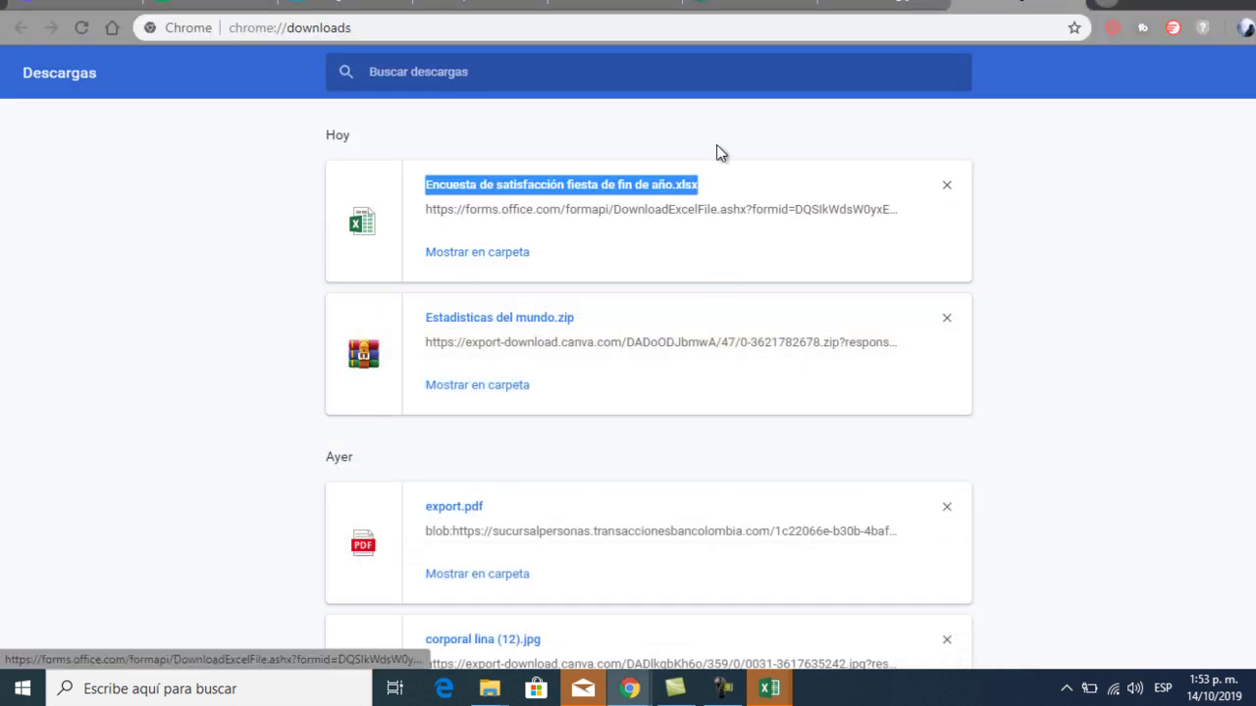
left_click(766, 8)
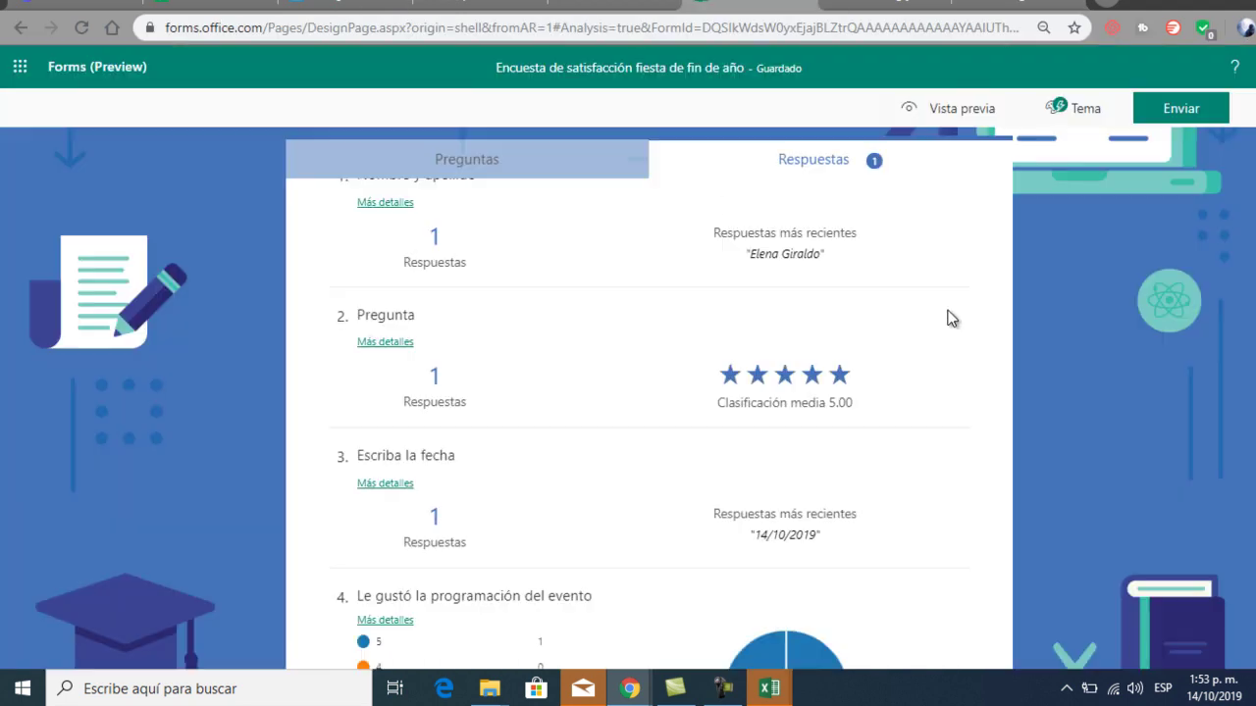